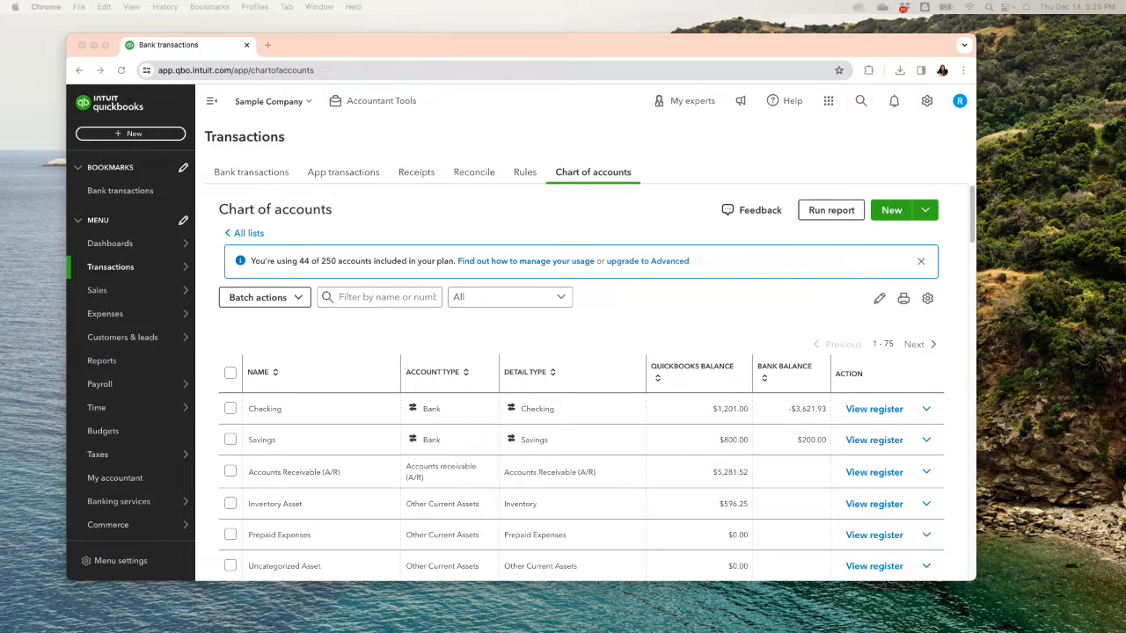
Switch the sample company's file to Business view.
click(101, 271)
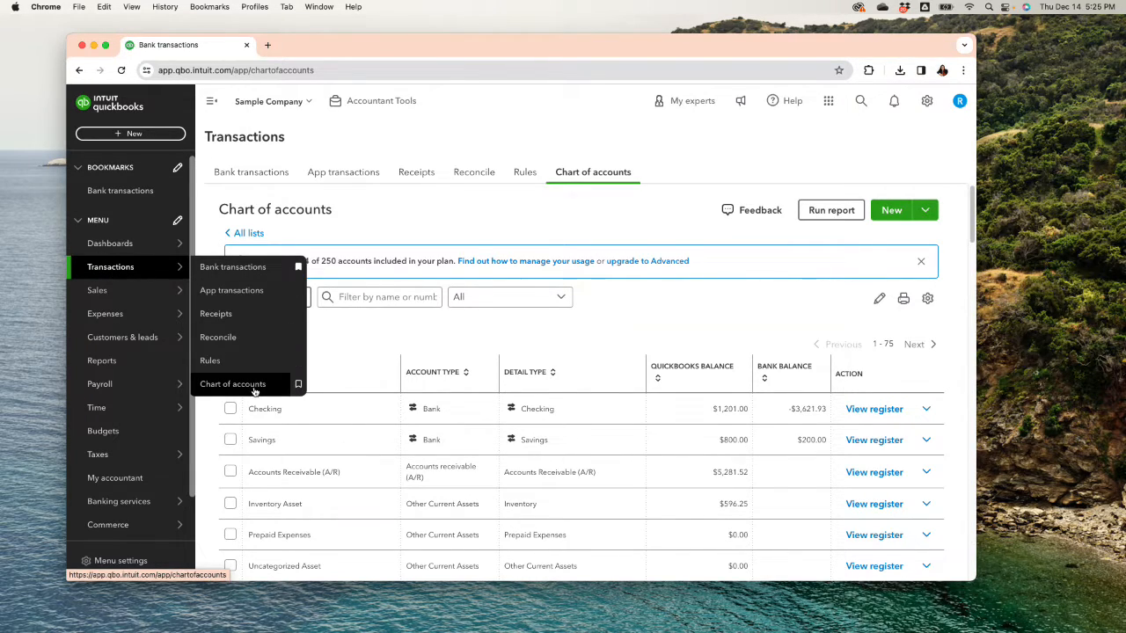
click(926, 102)
click(855, 377)
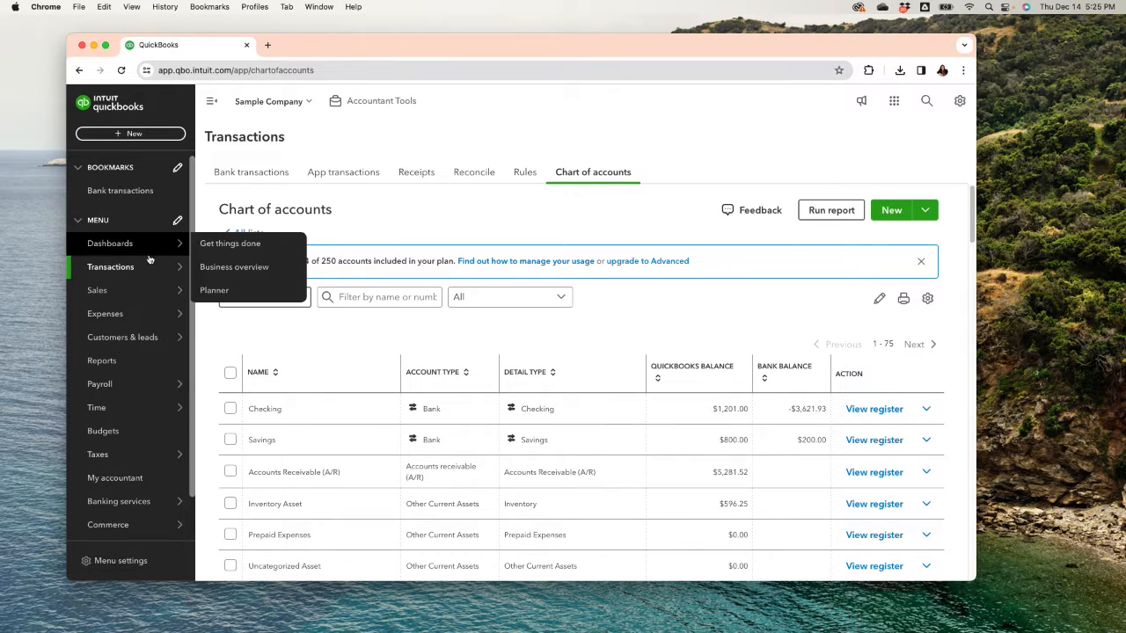
Switch the sample company's file back to Accountant view.
mouse_move(151, 267)
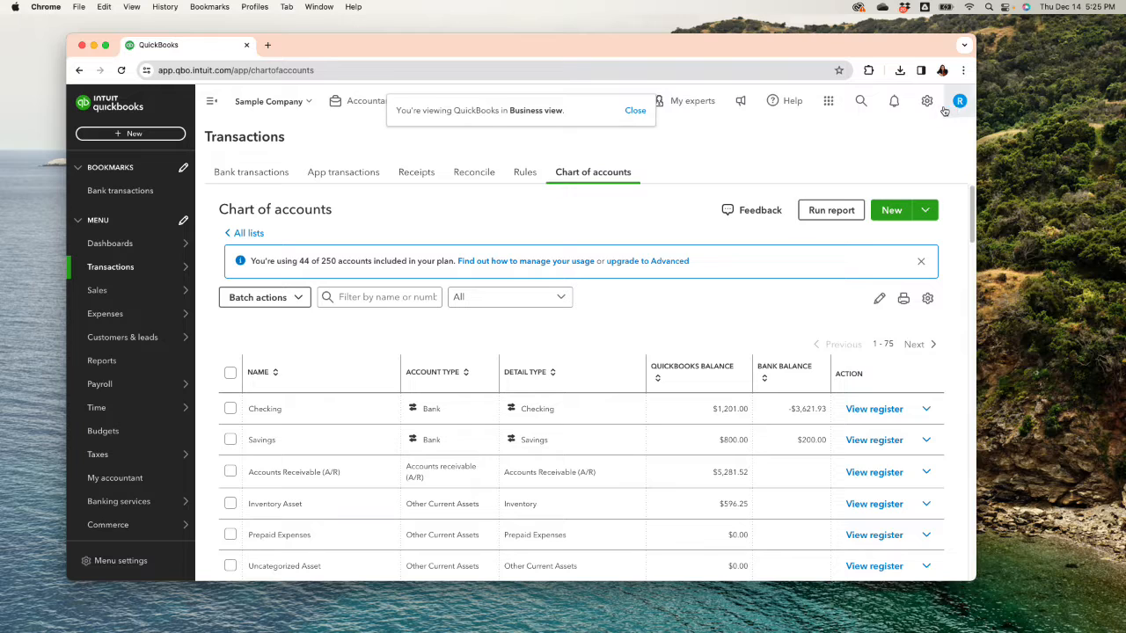
click(926, 102)
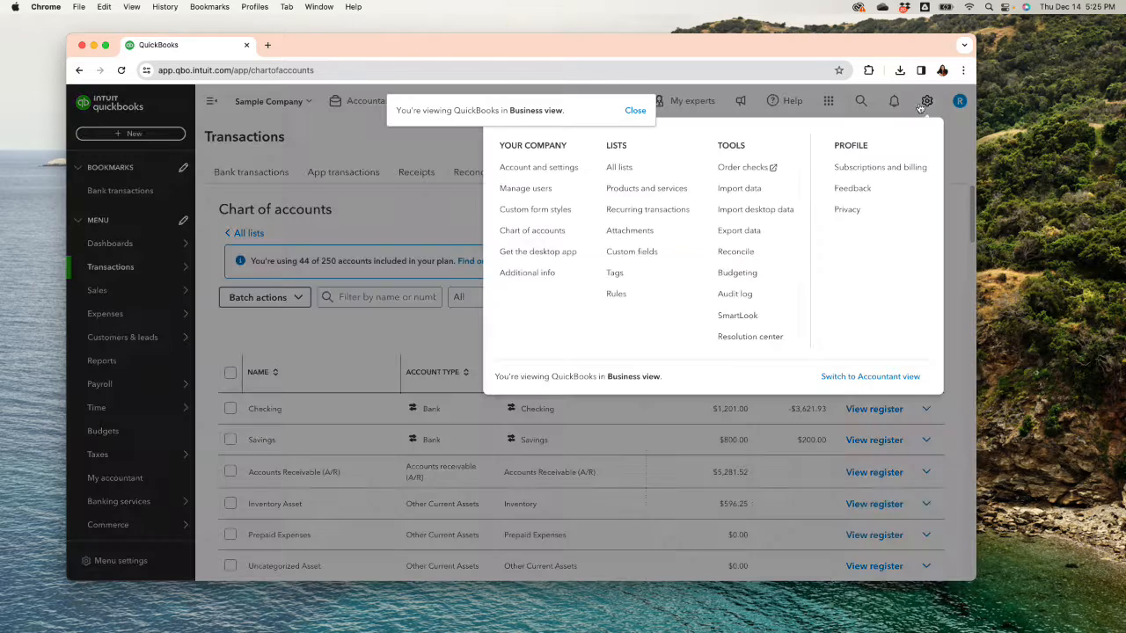
click(852, 378)
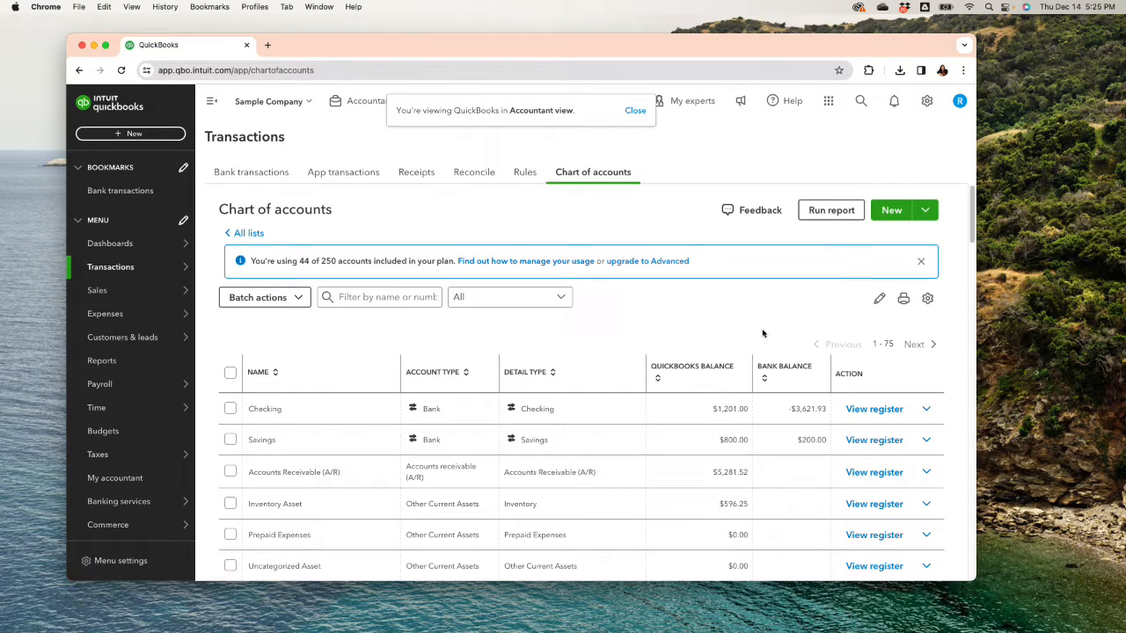
Start a new account of the Banks type in the chart of accounts, saved under Bank Accounts.
scroll(519, 465, down, 1)
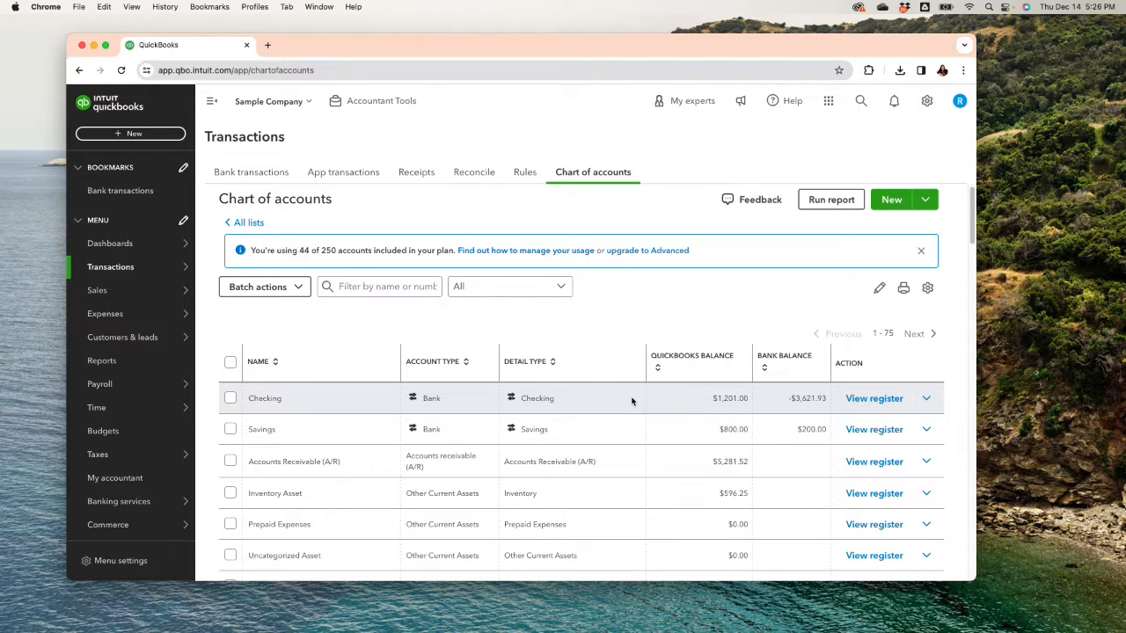
click(890, 200)
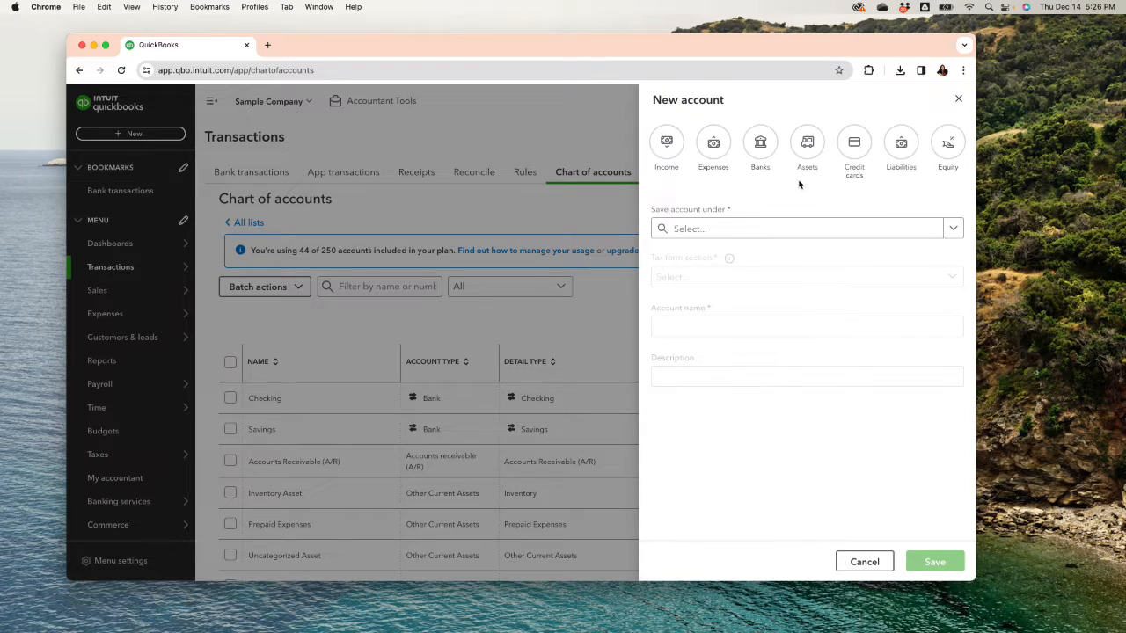
click(758, 146)
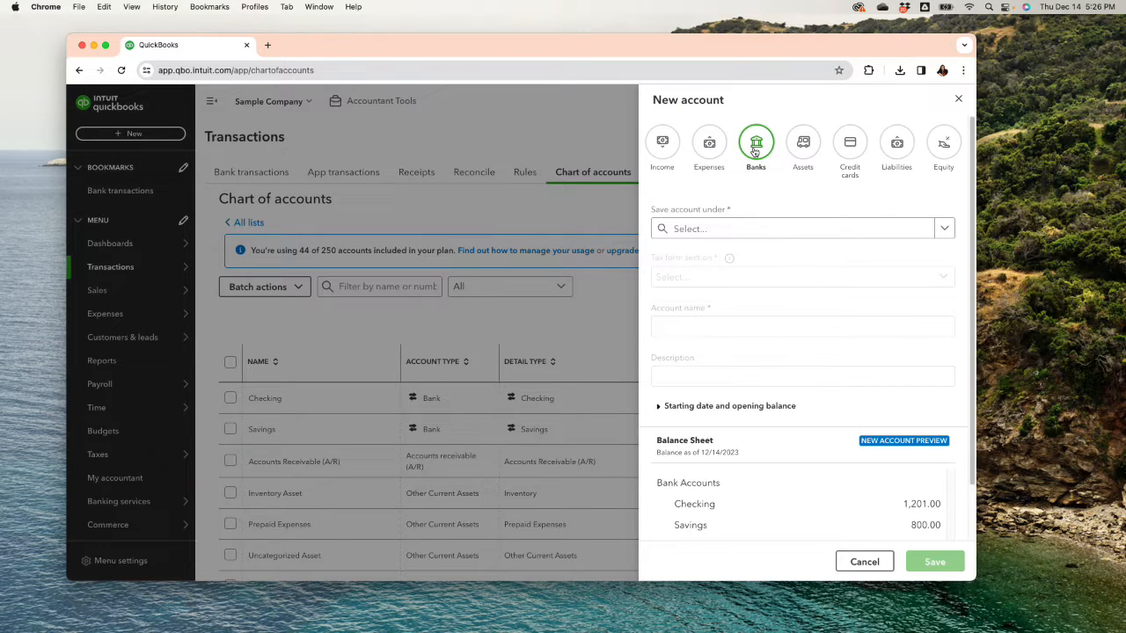
click(794, 232)
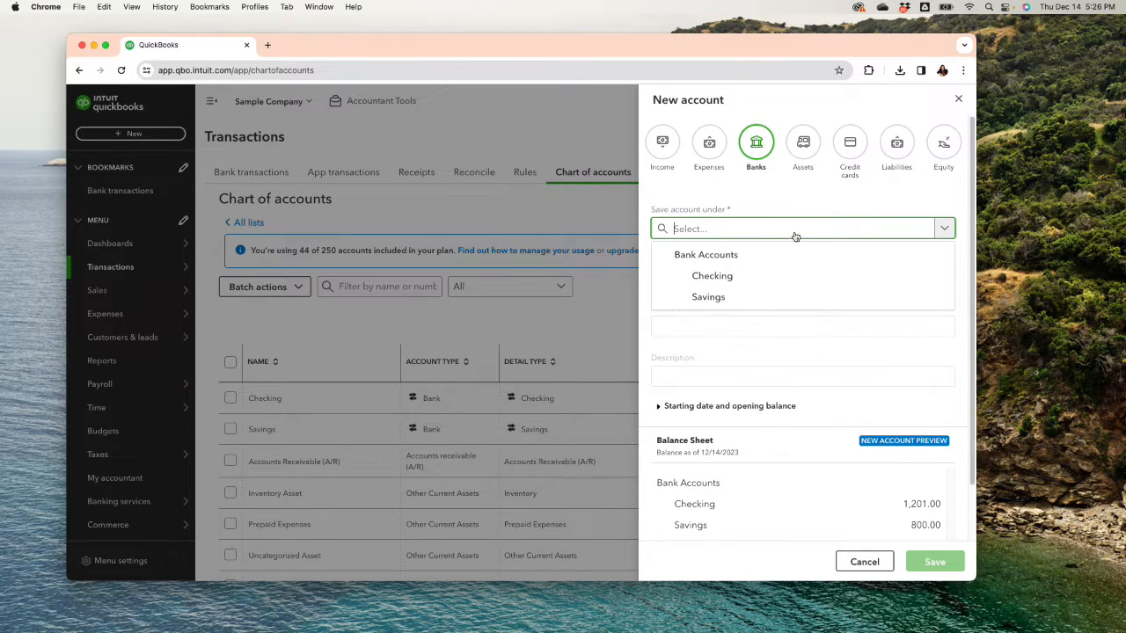
click(704, 255)
Set the new bank account's tax form section to Cash on hand, name it "Cash on hand" and save it.
click(712, 278)
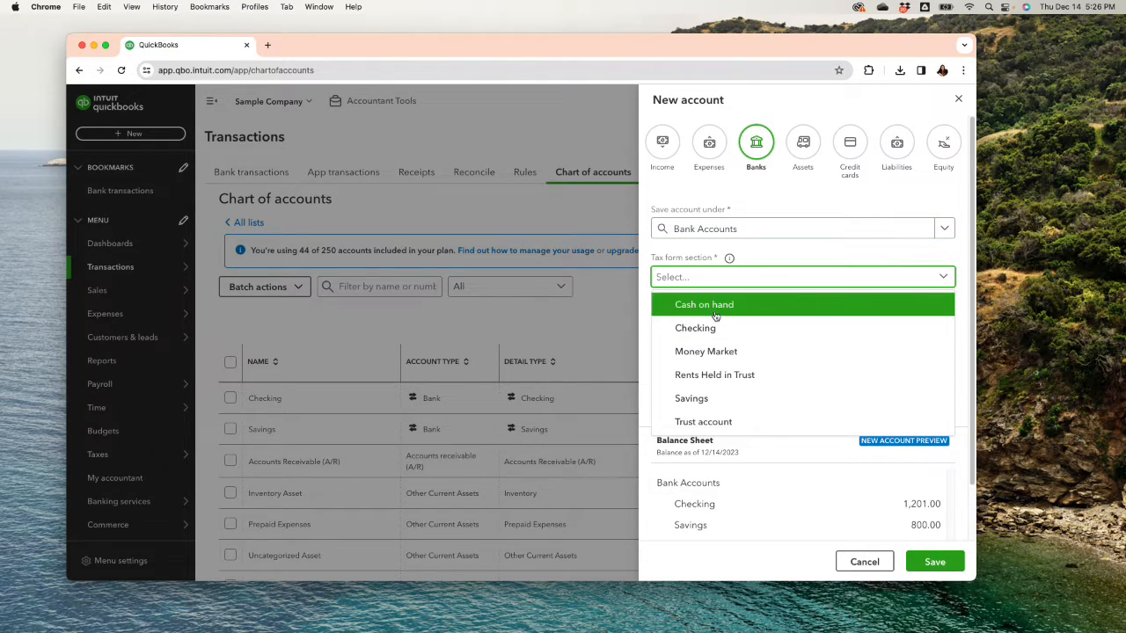
click(715, 315)
click(711, 330)
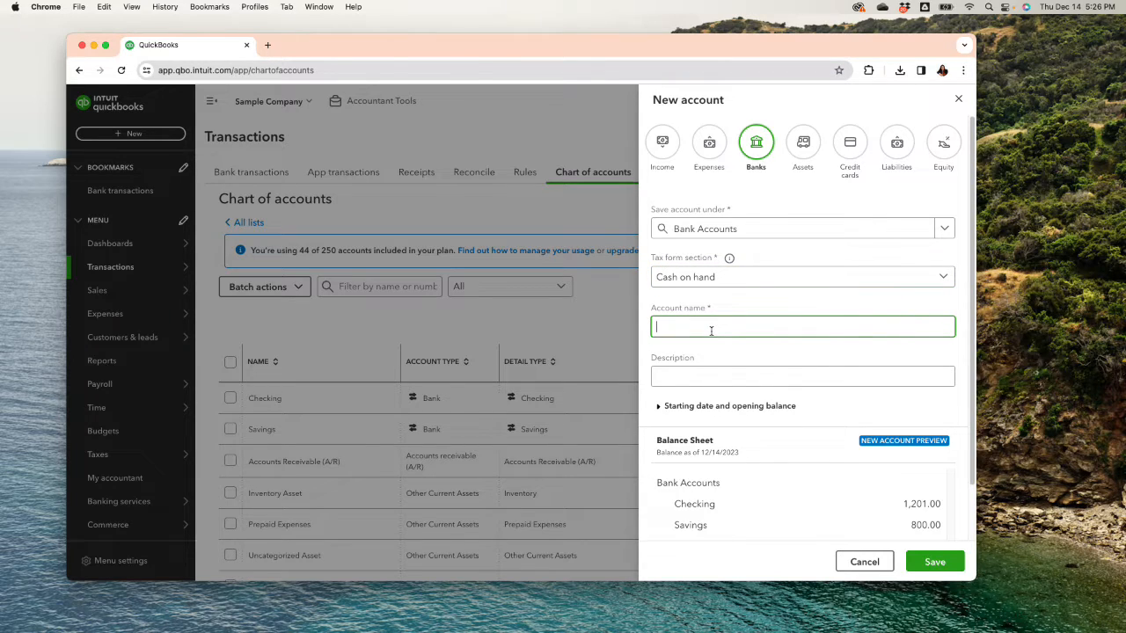
text(Cash on)
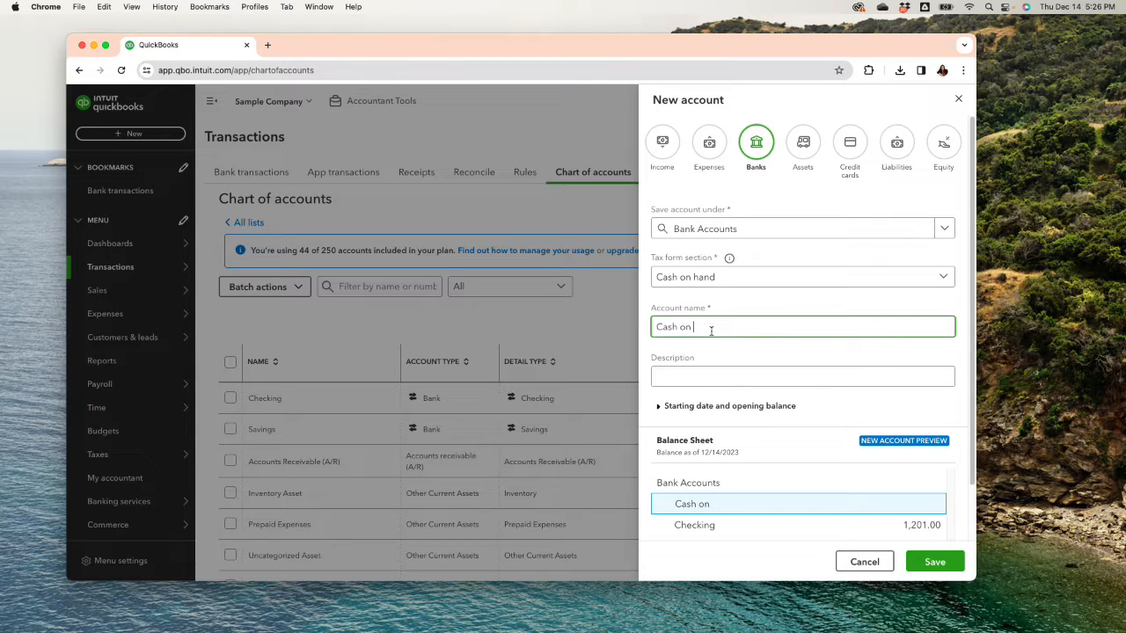
text(hand)
click(935, 563)
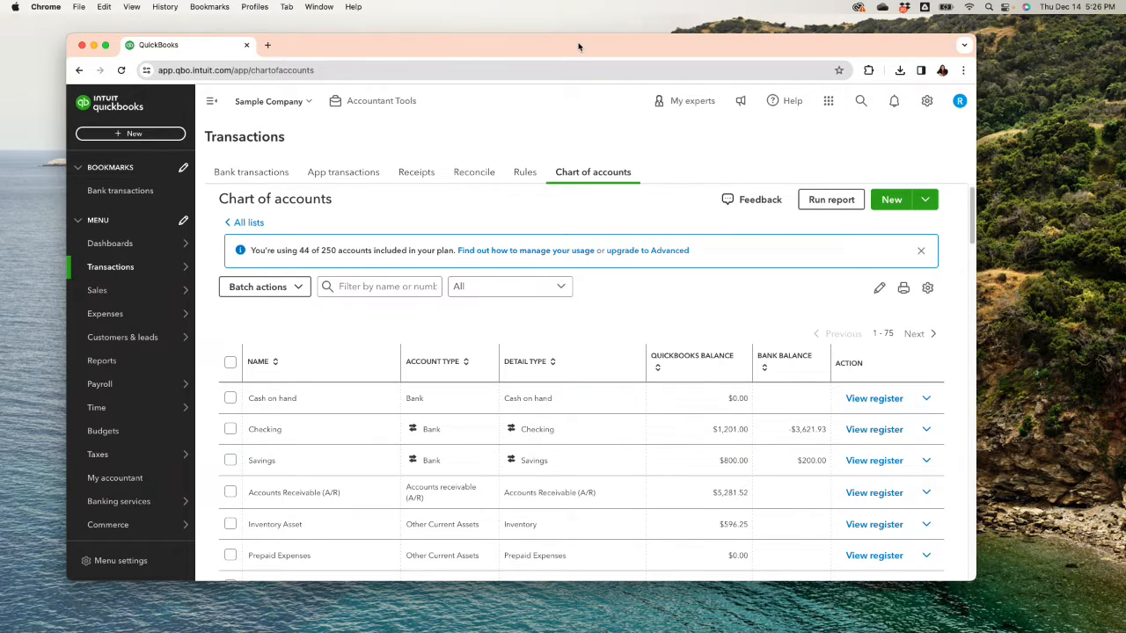
Start a bank deposit that includes the Freeman Sporting Goods payment.
mouse_move(577, 50)
mouse_down()
mouse_move(589, 45)
mouse_move(565, 52)
mouse_move(580, 51)
mouse_up()
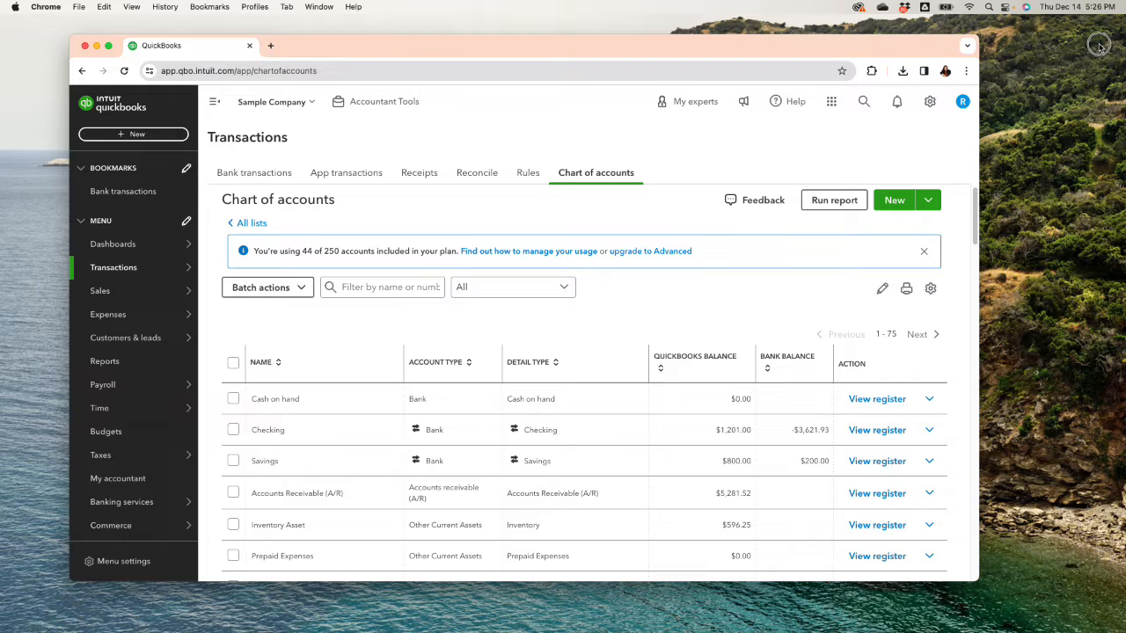
click(109, 45)
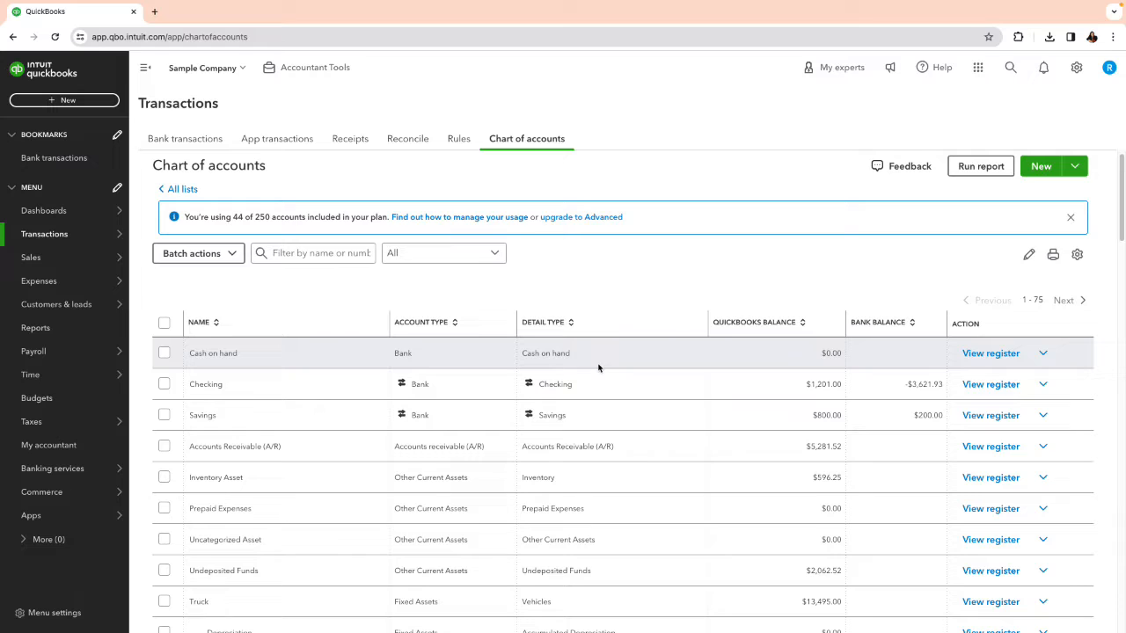
click(58, 101)
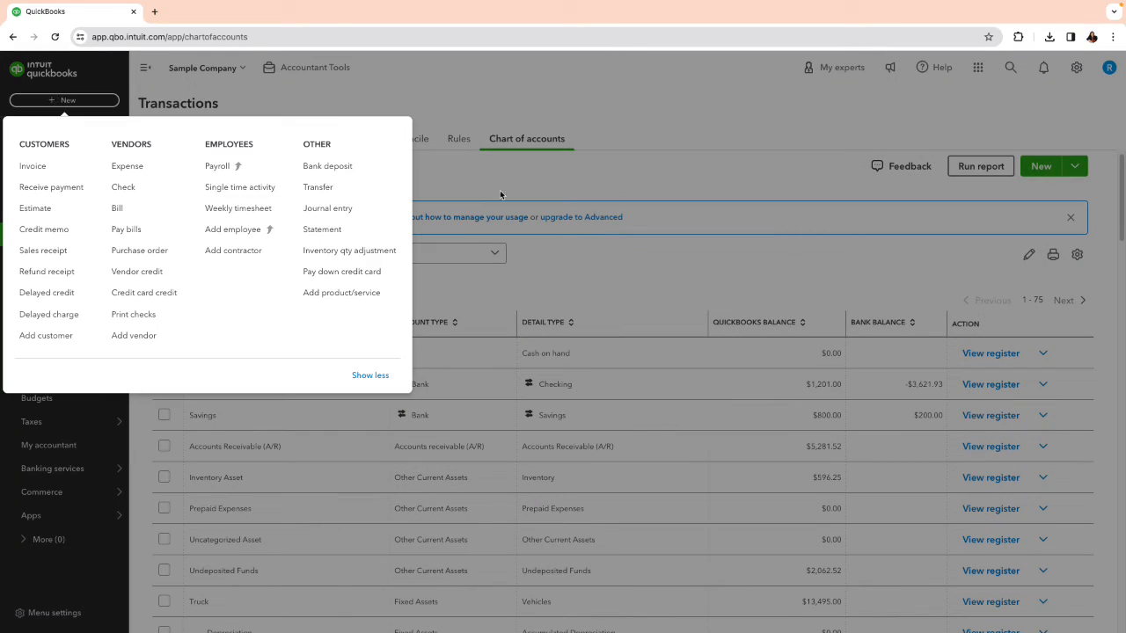
click(349, 176)
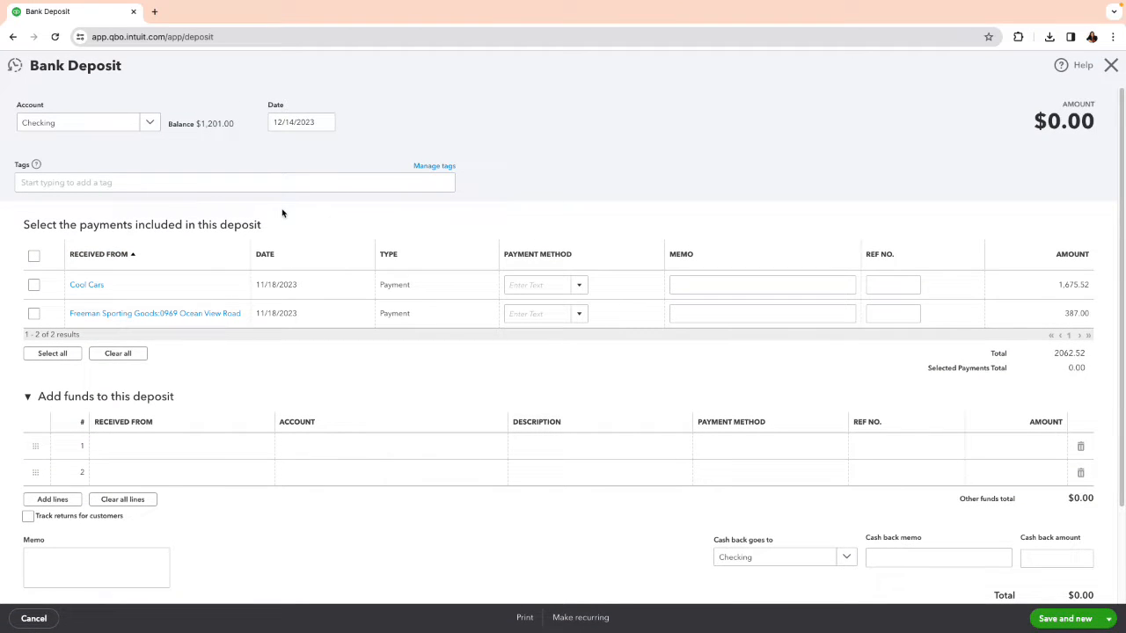
click(34, 314)
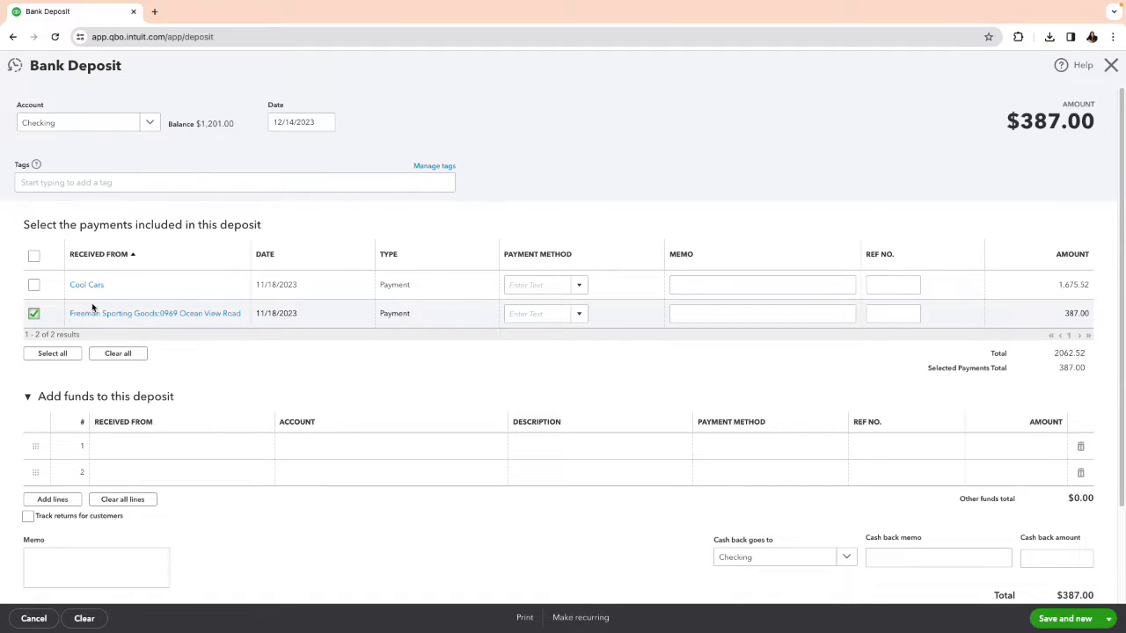
Date the deposit 11/18/2023, deposit it to the Cash on hand account, and save and close it.
click(324, 124)
click(280, 152)
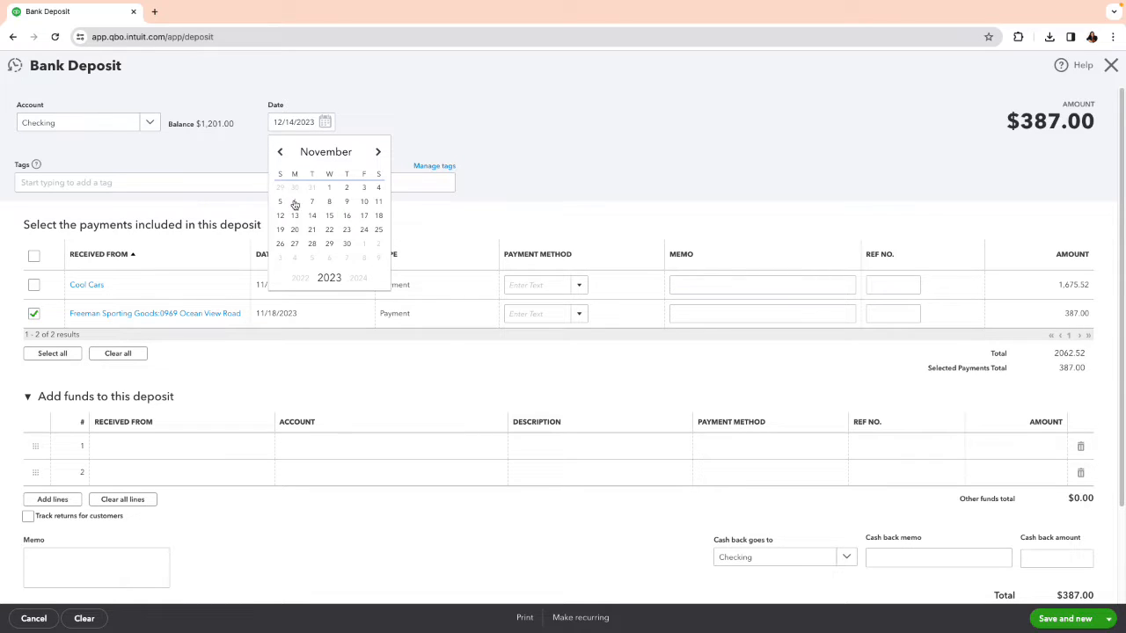
click(378, 215)
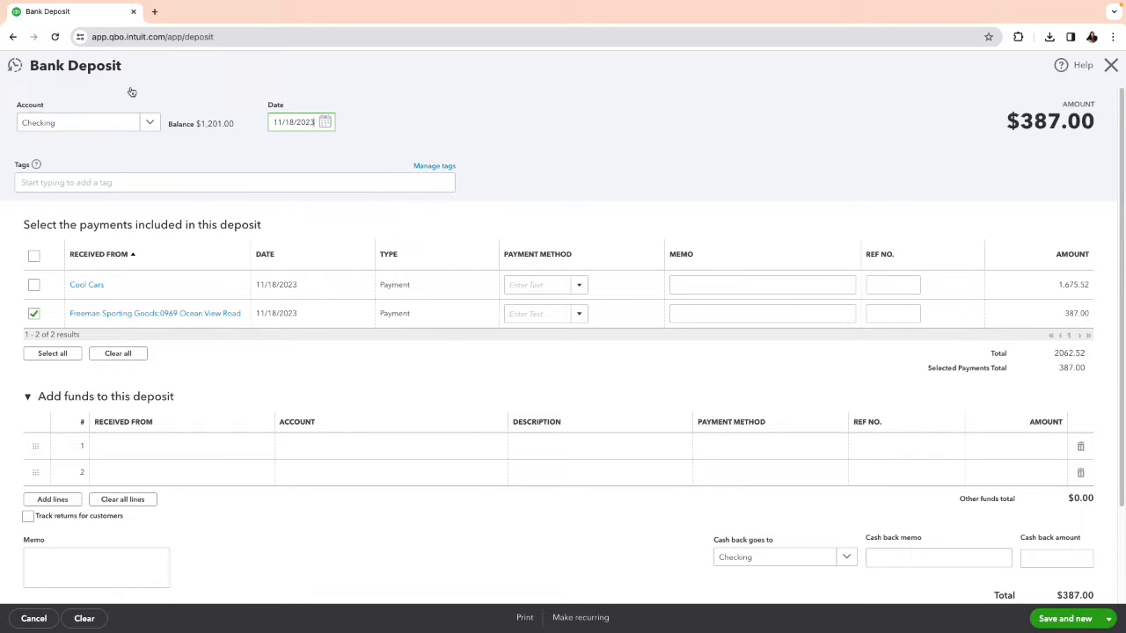
click(148, 123)
click(82, 172)
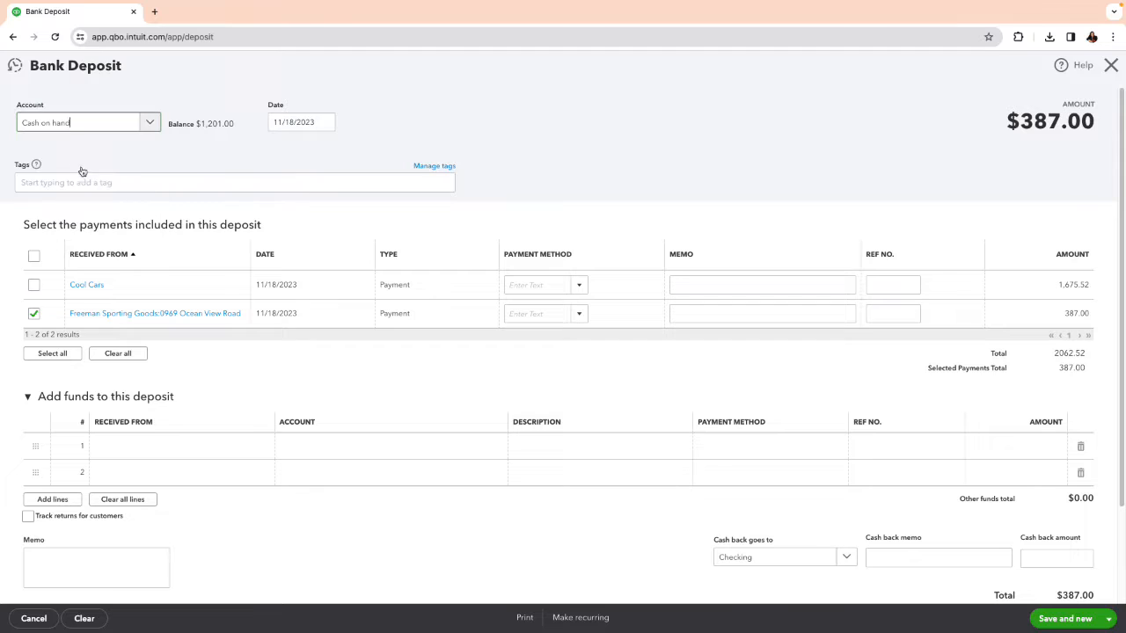
click(1107, 622)
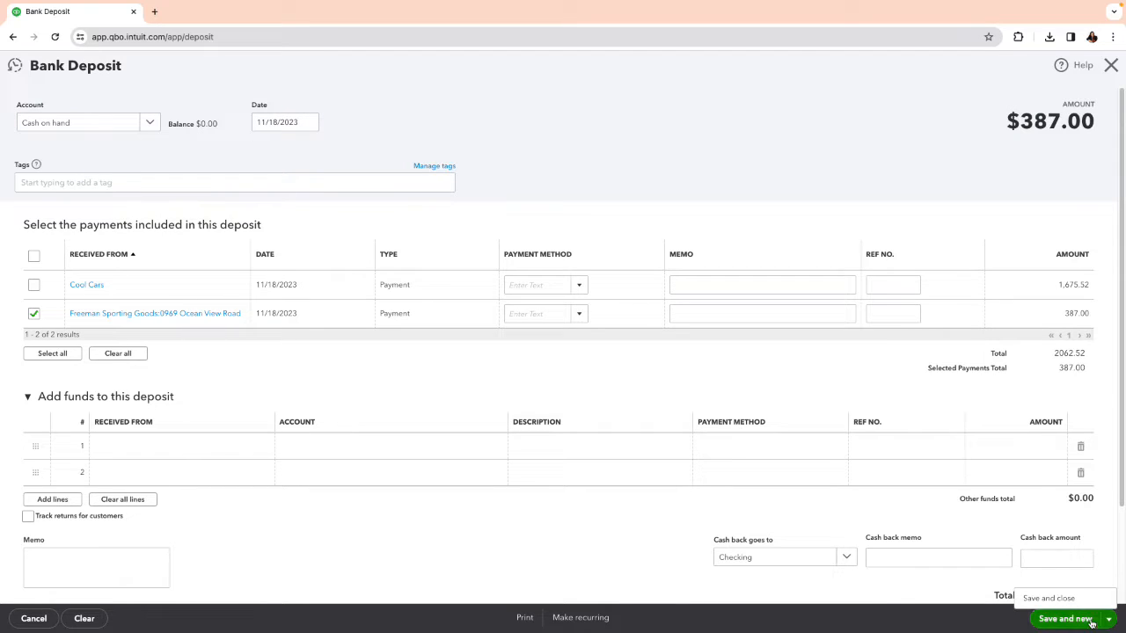
click(1051, 602)
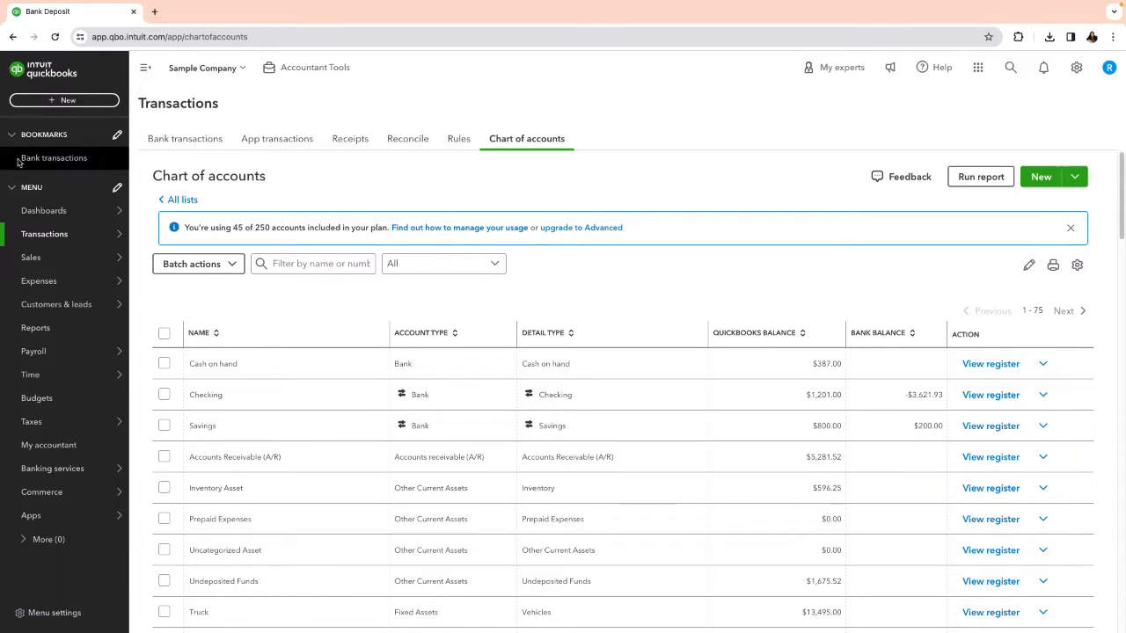
Start a sales receipt for Amy's Bird Sanctuary with the Design service on the first line.
click(48, 102)
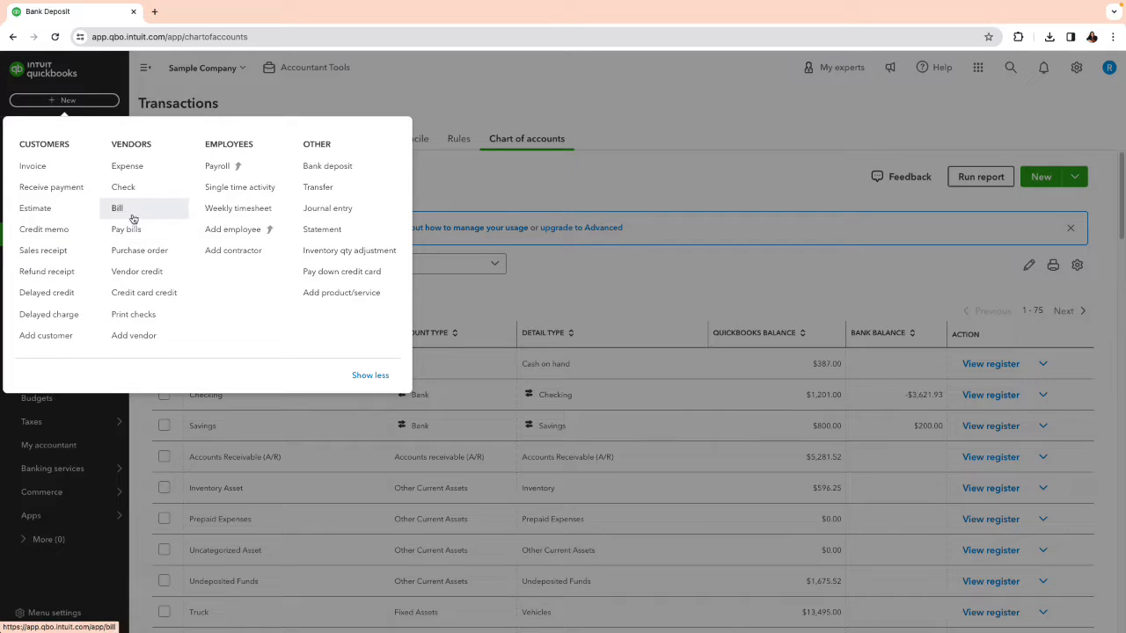
click(62, 255)
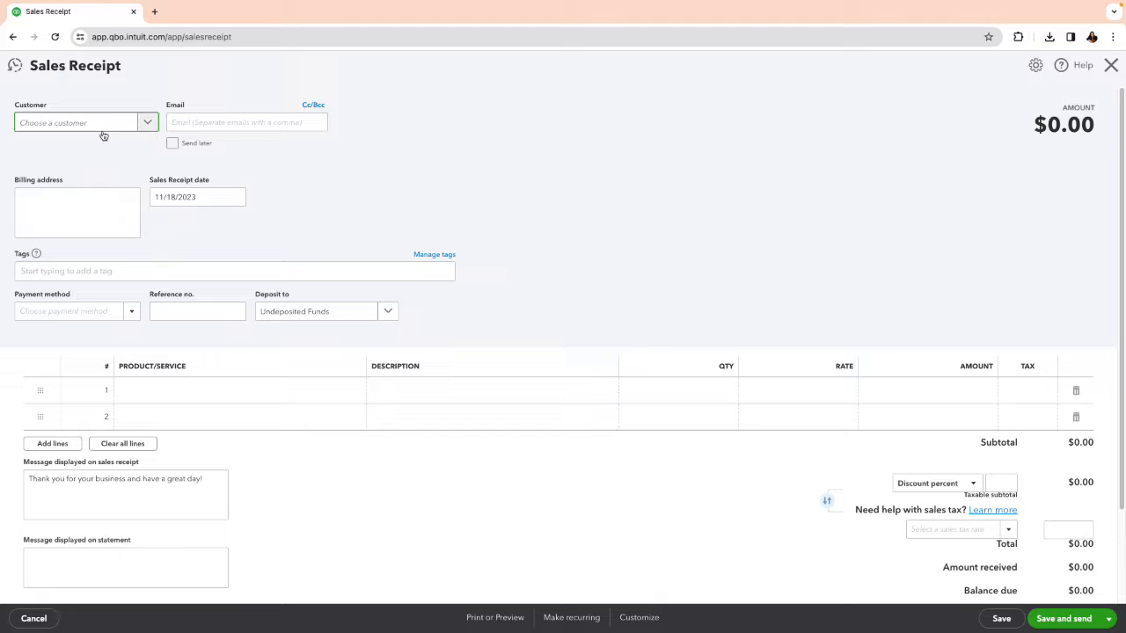
click(99, 124)
click(90, 170)
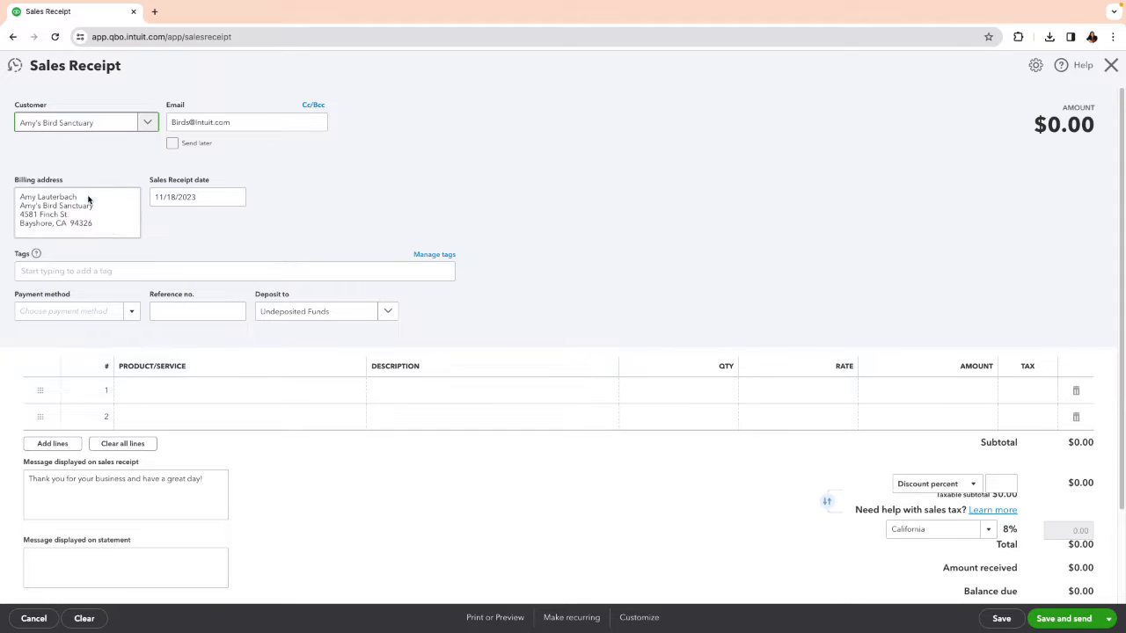
click(307, 397)
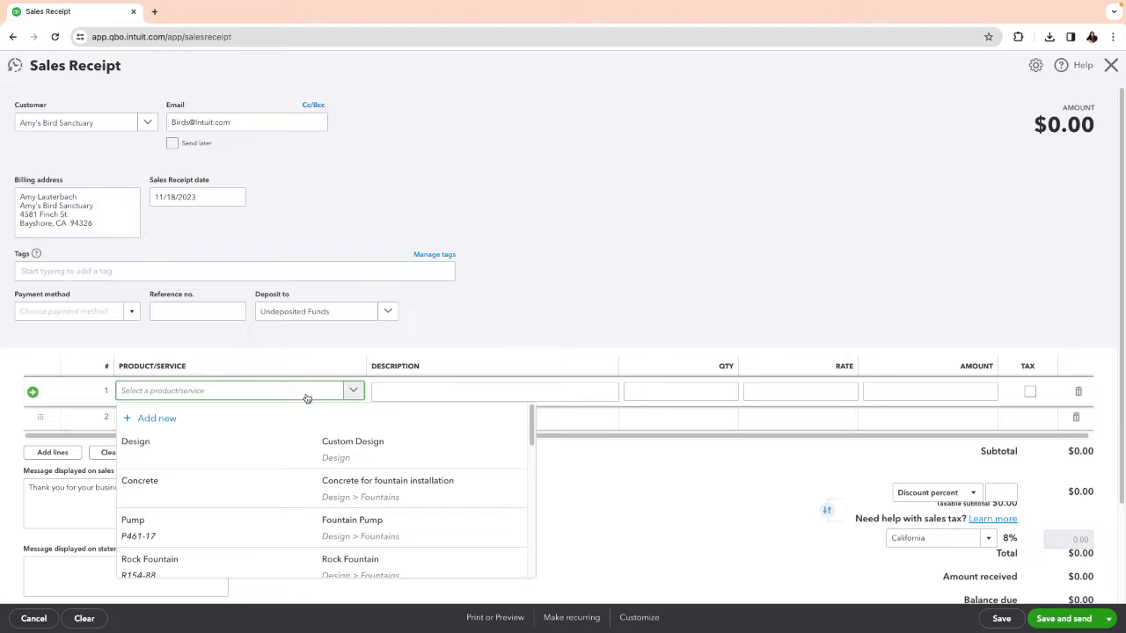
click(231, 447)
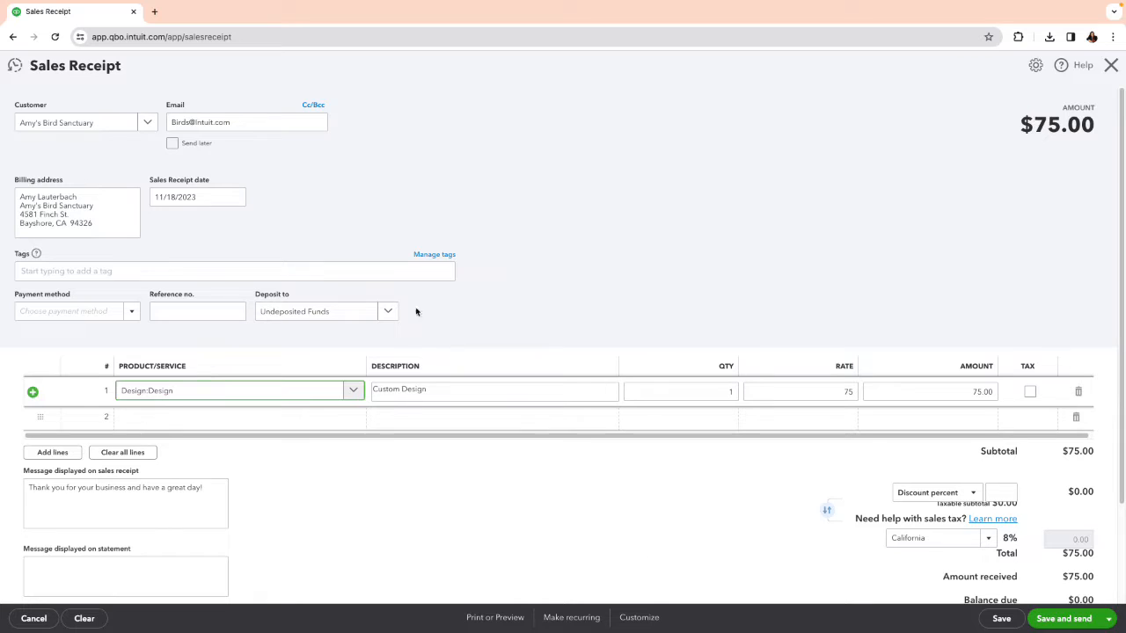
Set the sales receipt date to 11/19/2023, then save and close the receipt.
click(238, 198)
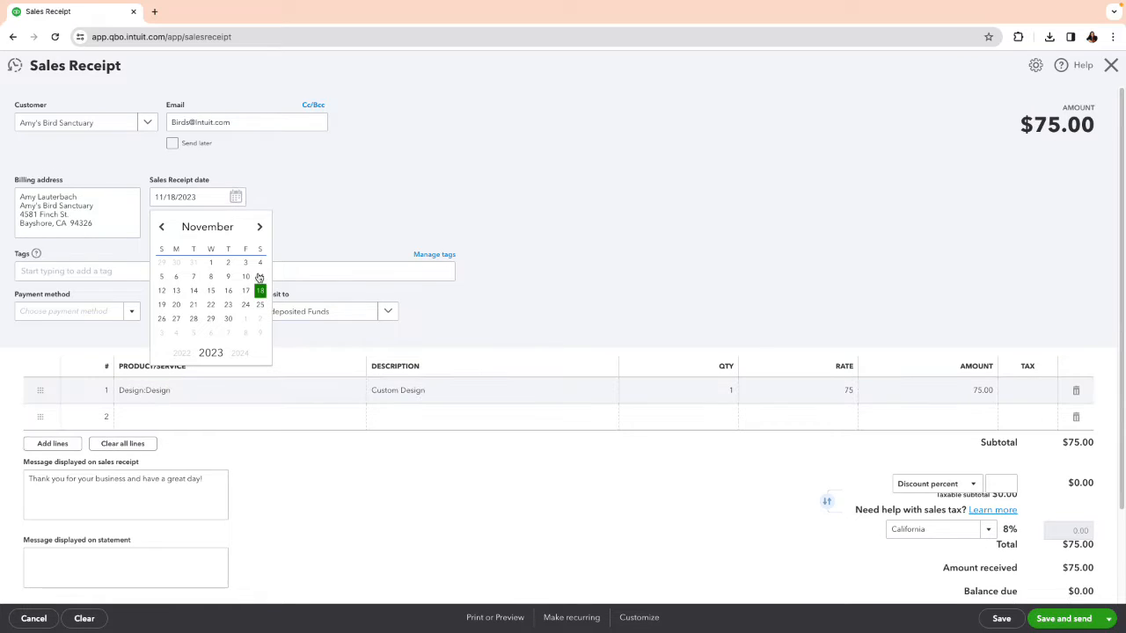
click(166, 306)
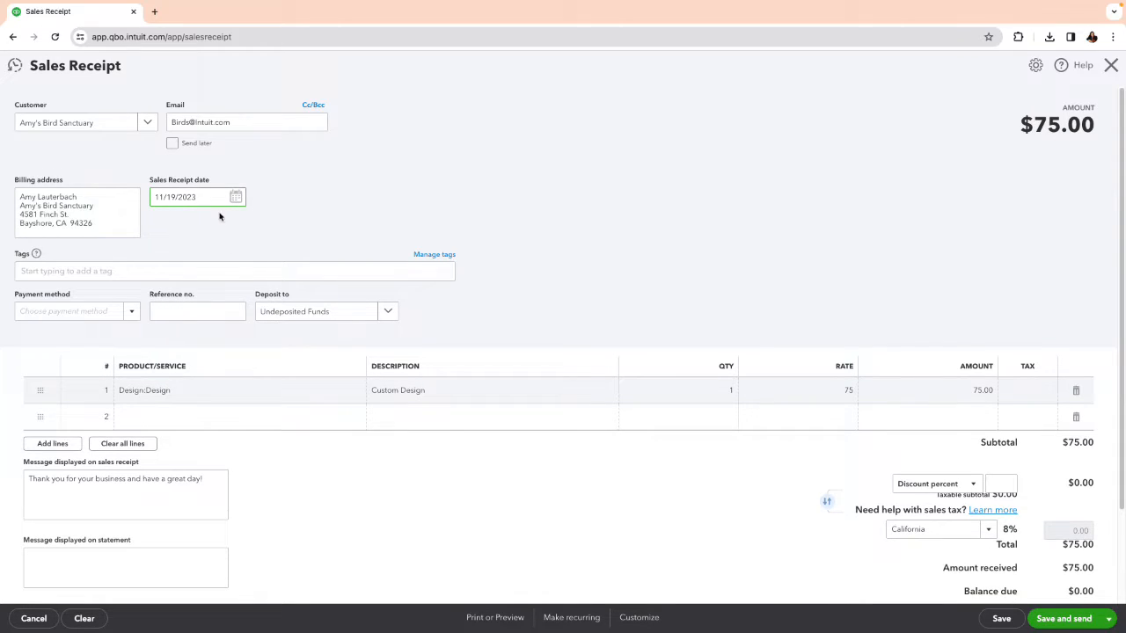
click(1107, 621)
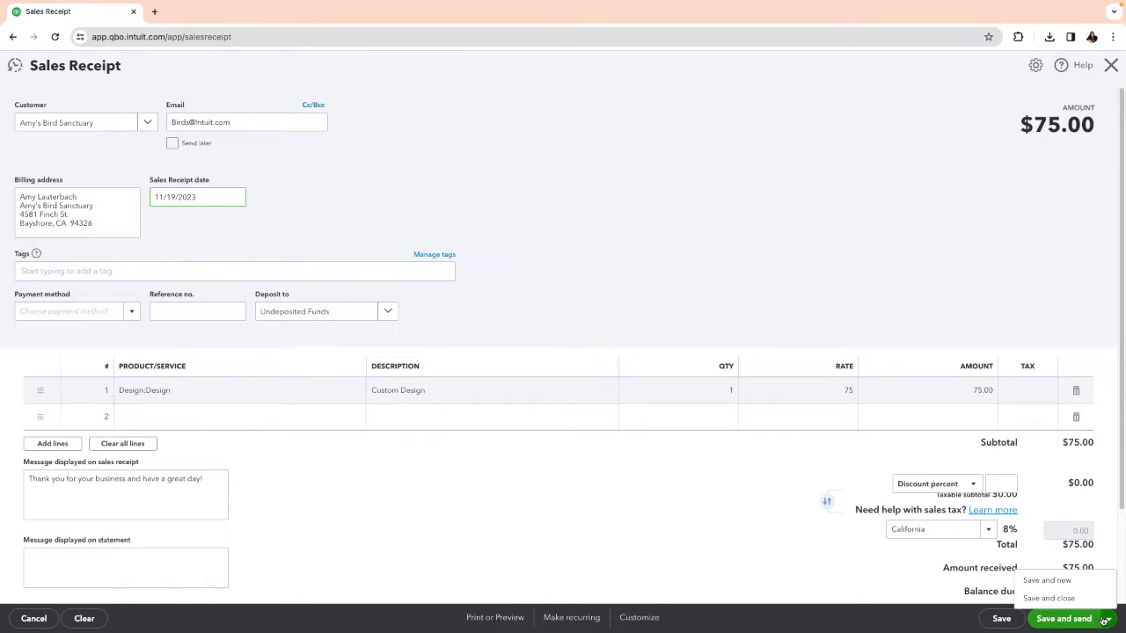
click(1066, 599)
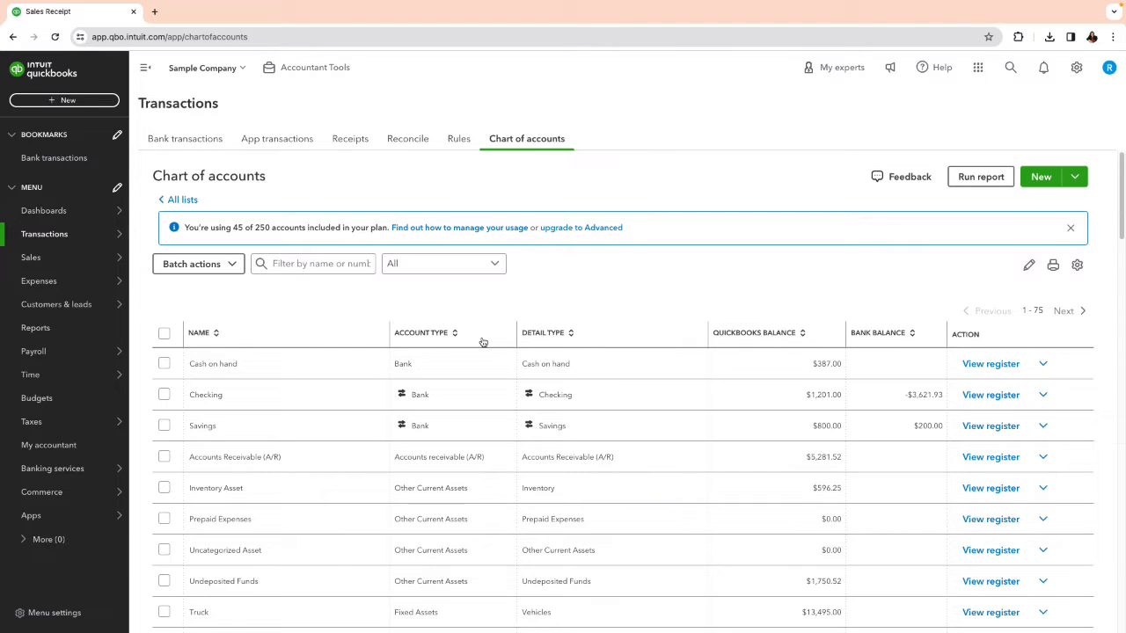
Start a new invoice for the customer Bill's Windsurf Shop.
click(64, 99)
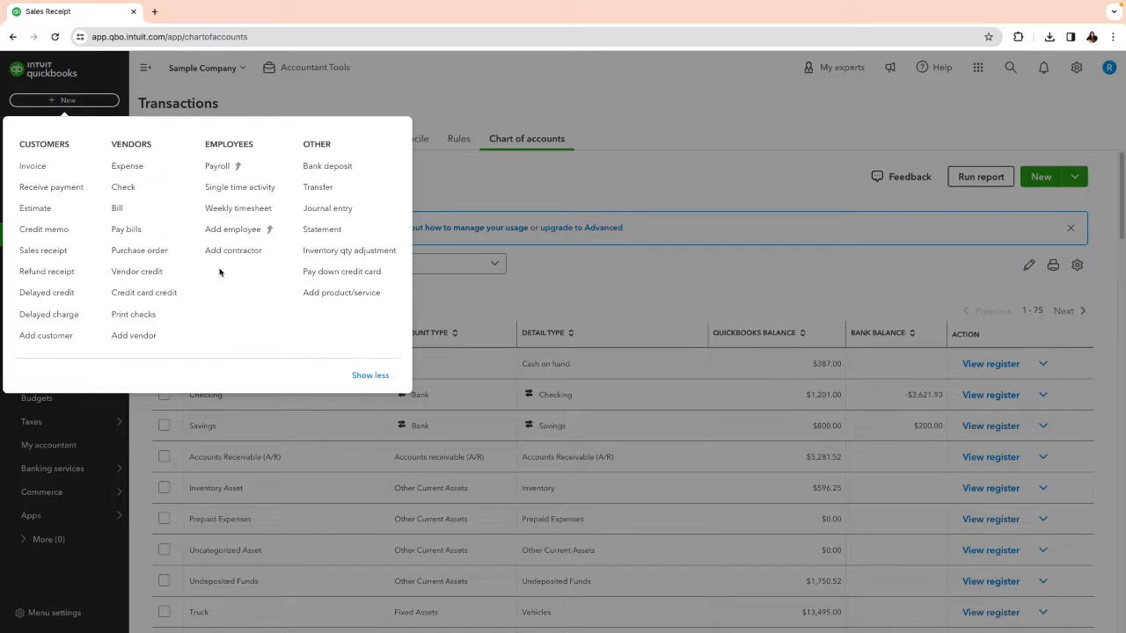
click(47, 172)
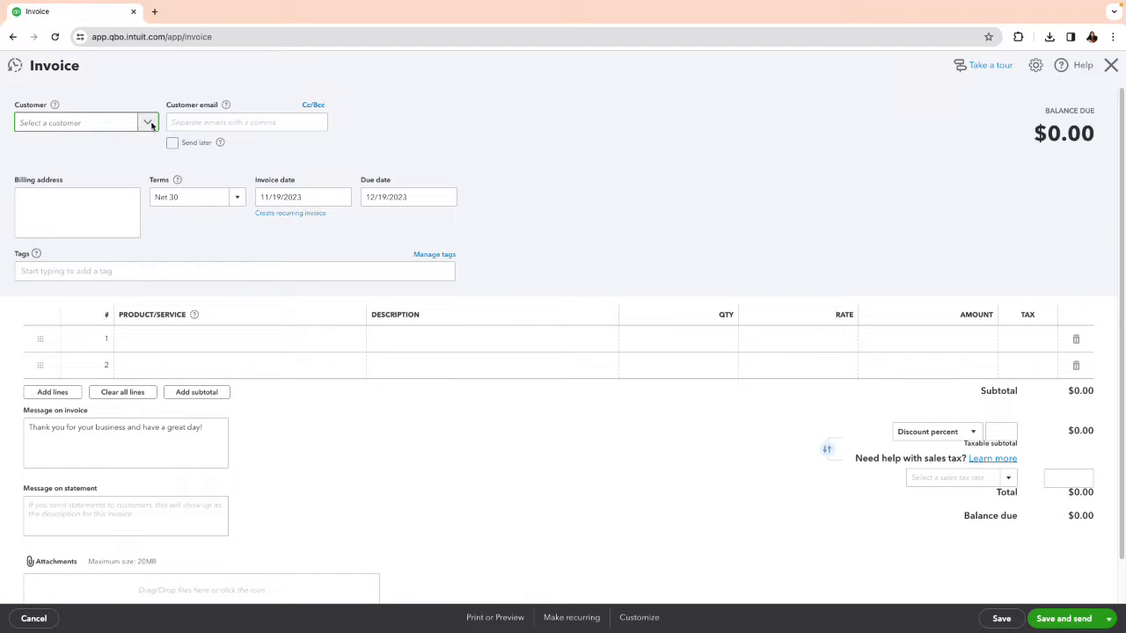
click(148, 123)
click(88, 196)
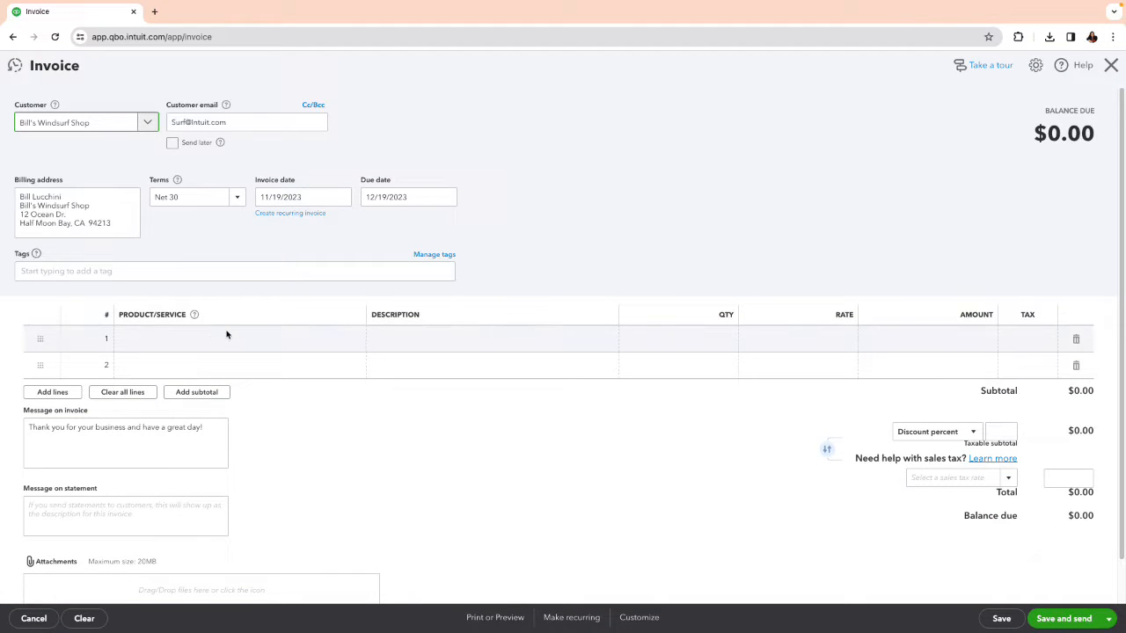
Add the Concrete product to the invoice's first line at a rate of 100, then save and close the invoice.
click(226, 335)
click(234, 341)
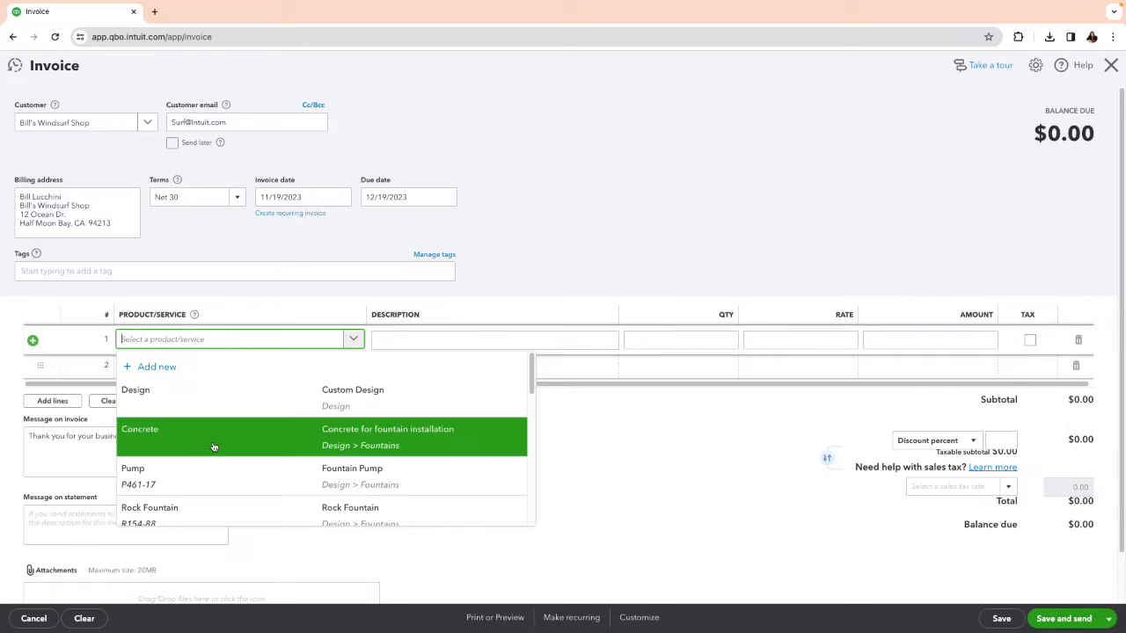
click(213, 447)
click(817, 336)
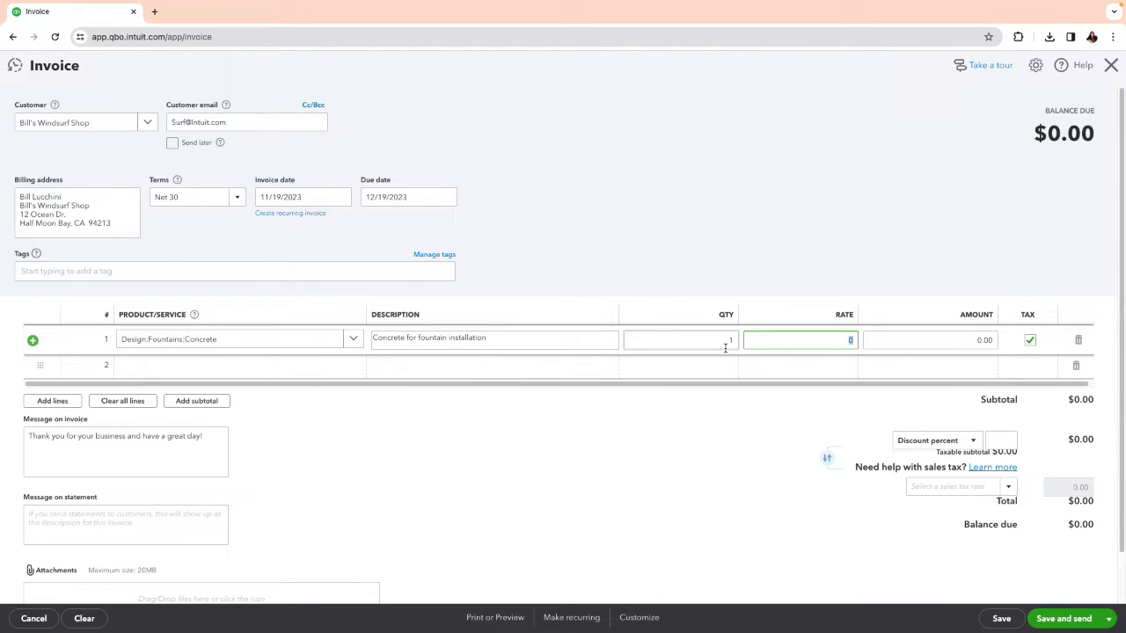
text(100)
click(703, 449)
scroll(654, 481, down, 1)
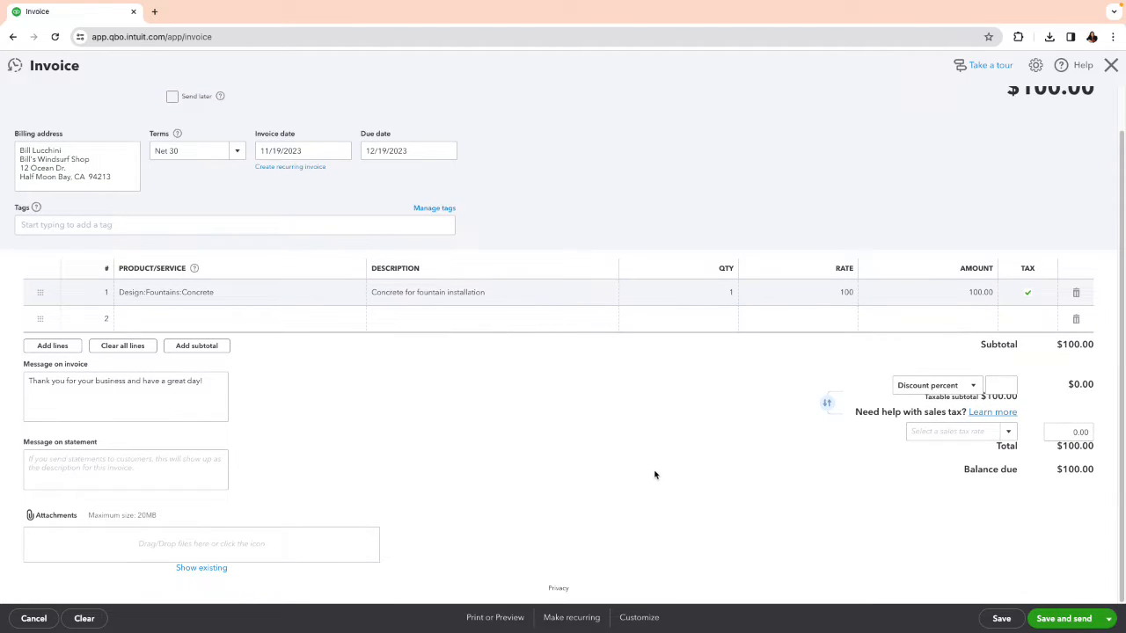
scroll(704, 459, up, 1)
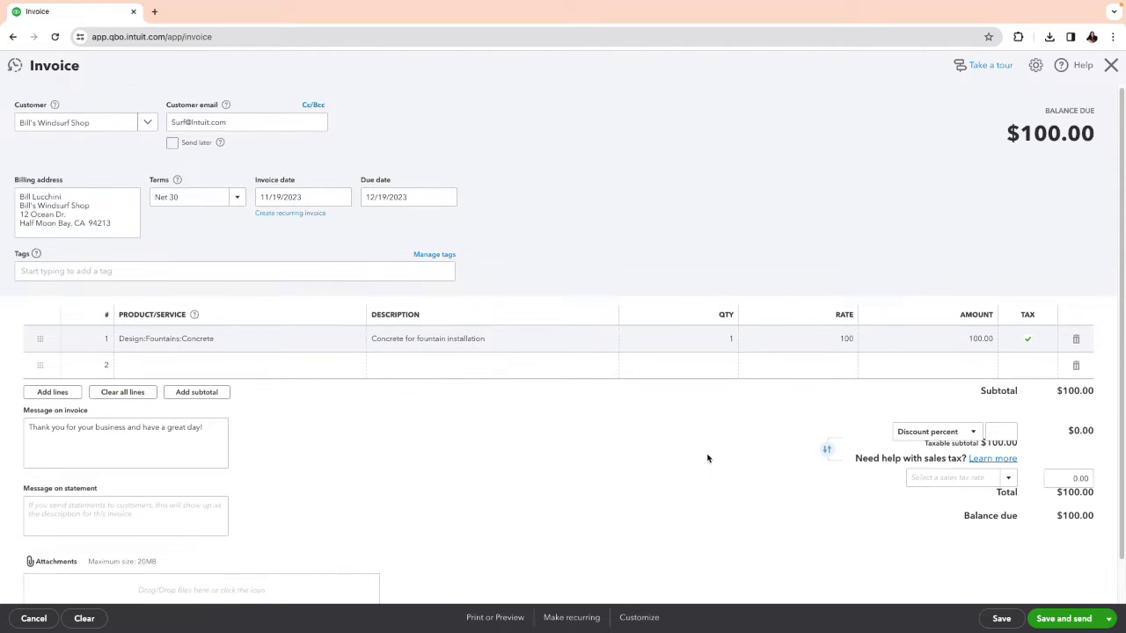
click(991, 622)
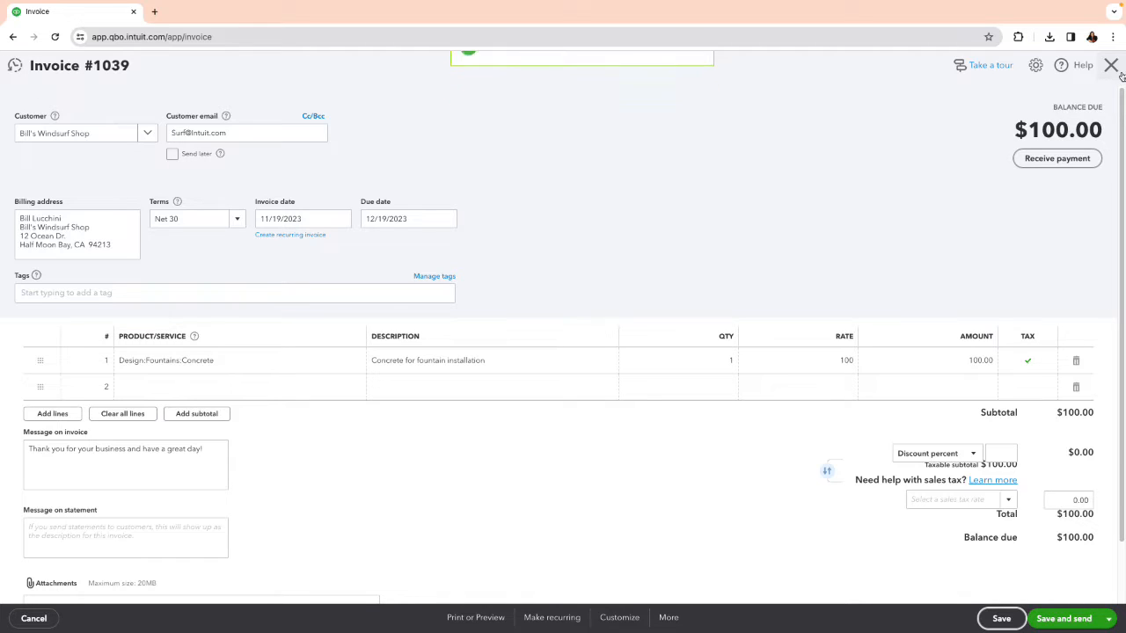
click(1112, 65)
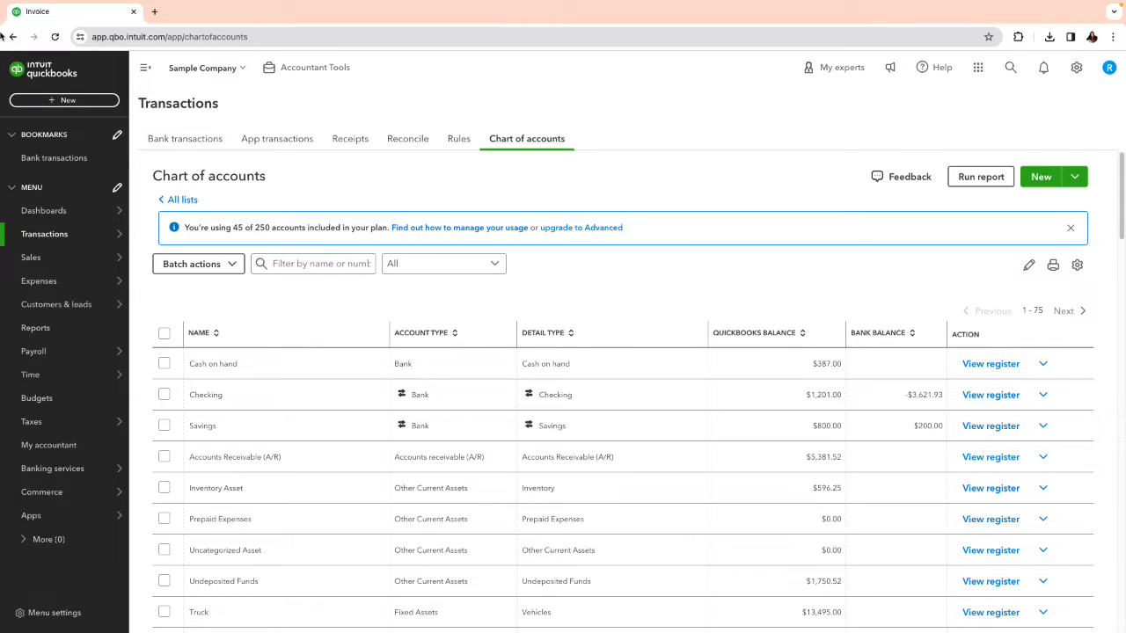
Open the Bill's Windsurf Shop invoice from the recent invoices, review it and close it.
click(51, 100)
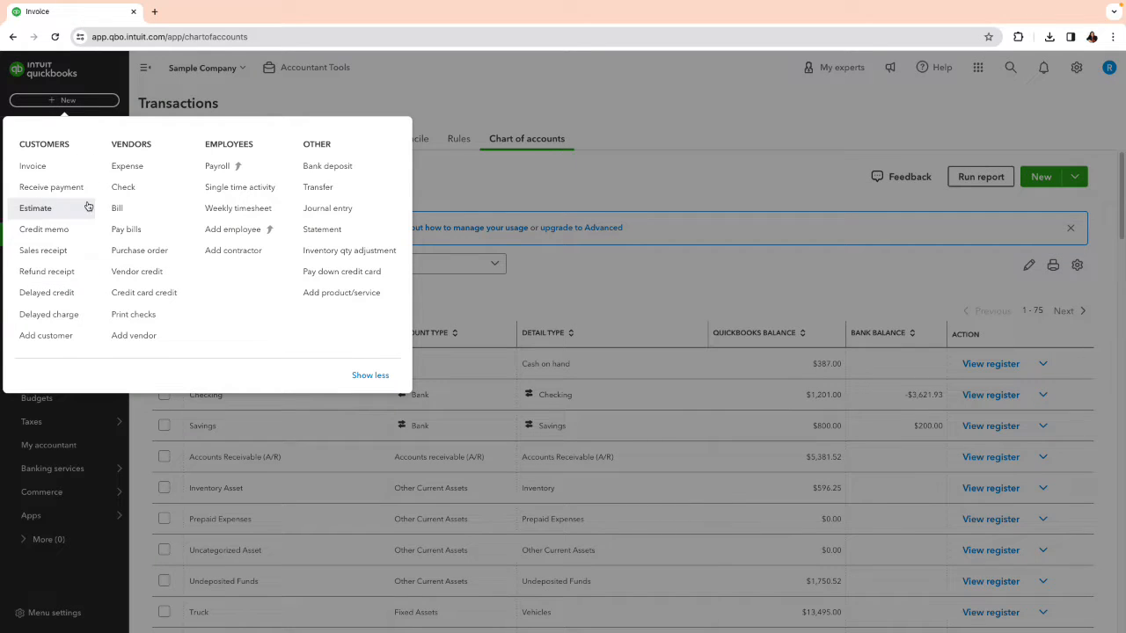
click(39, 166)
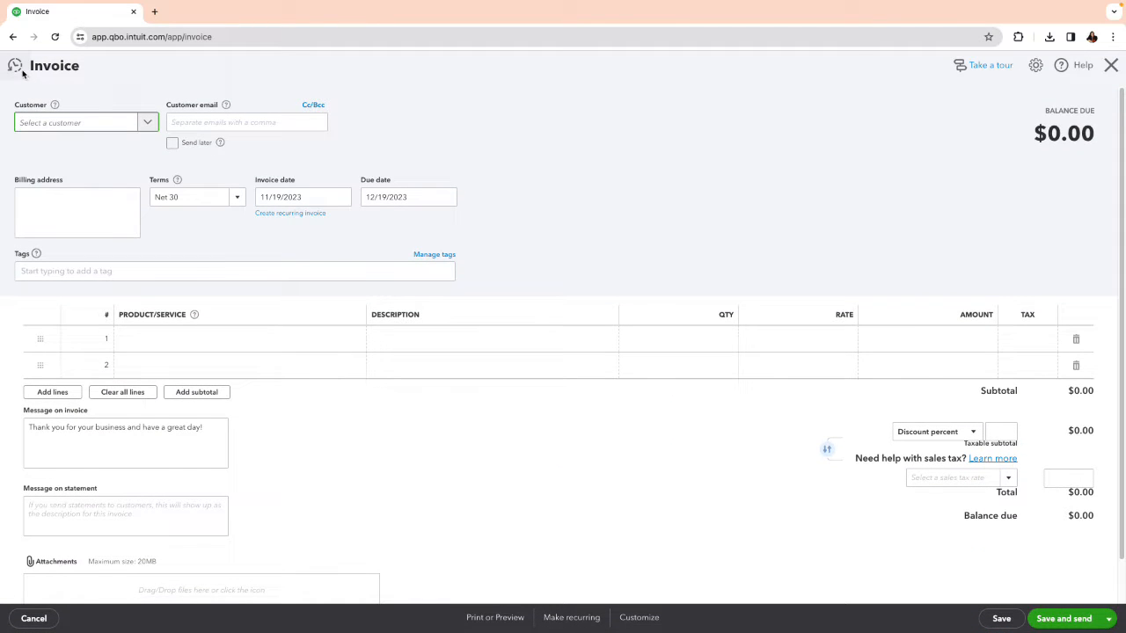
click(15, 66)
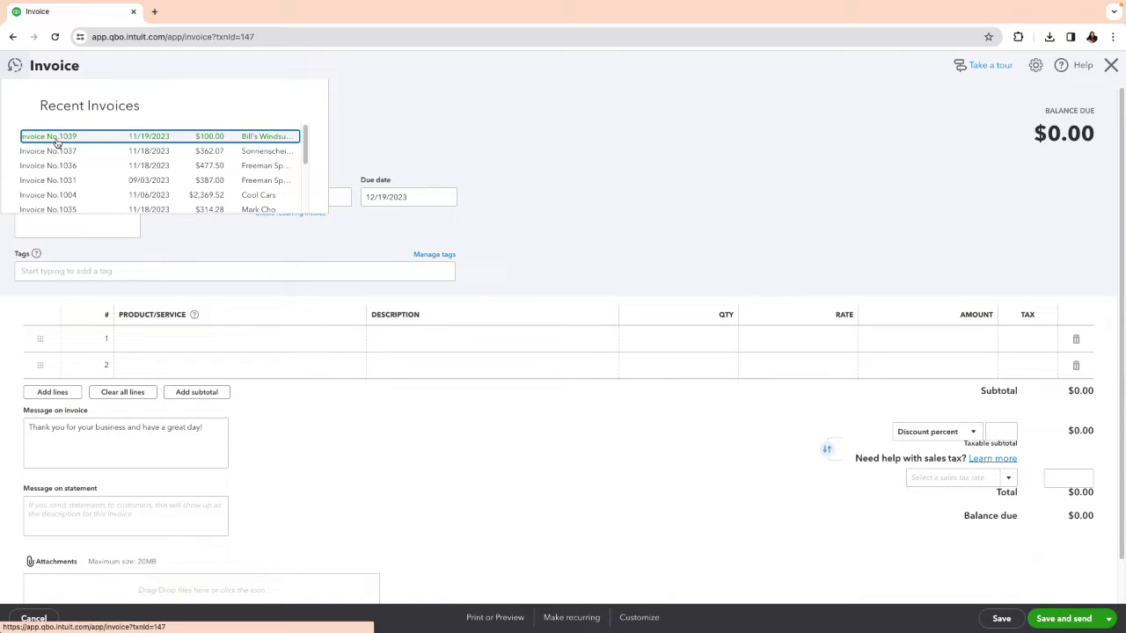
click(54, 140)
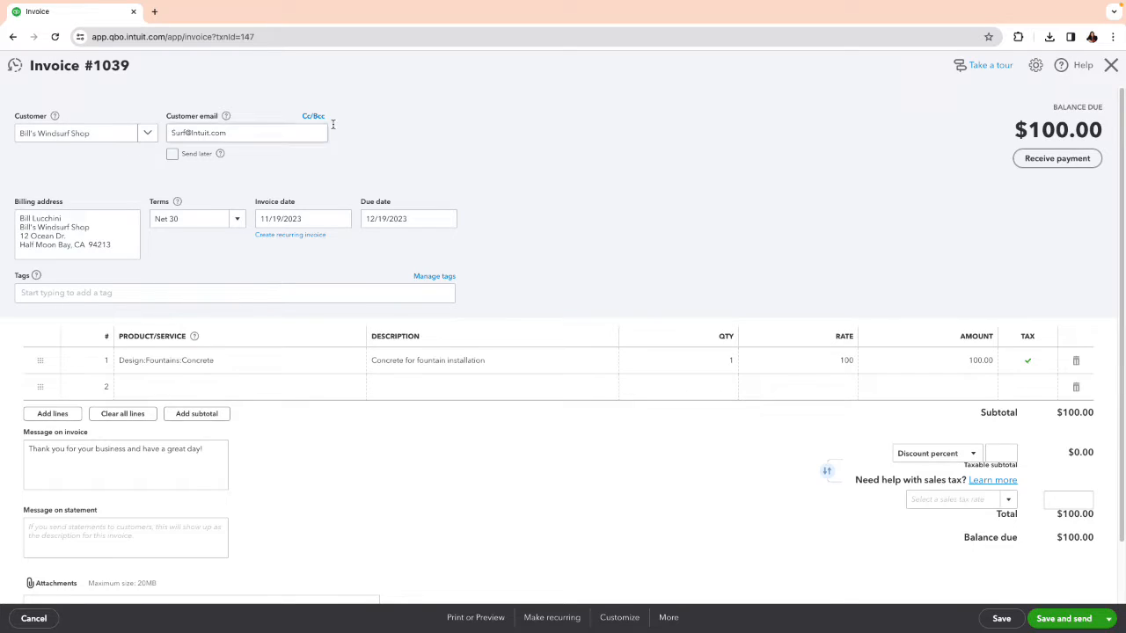
click(1113, 67)
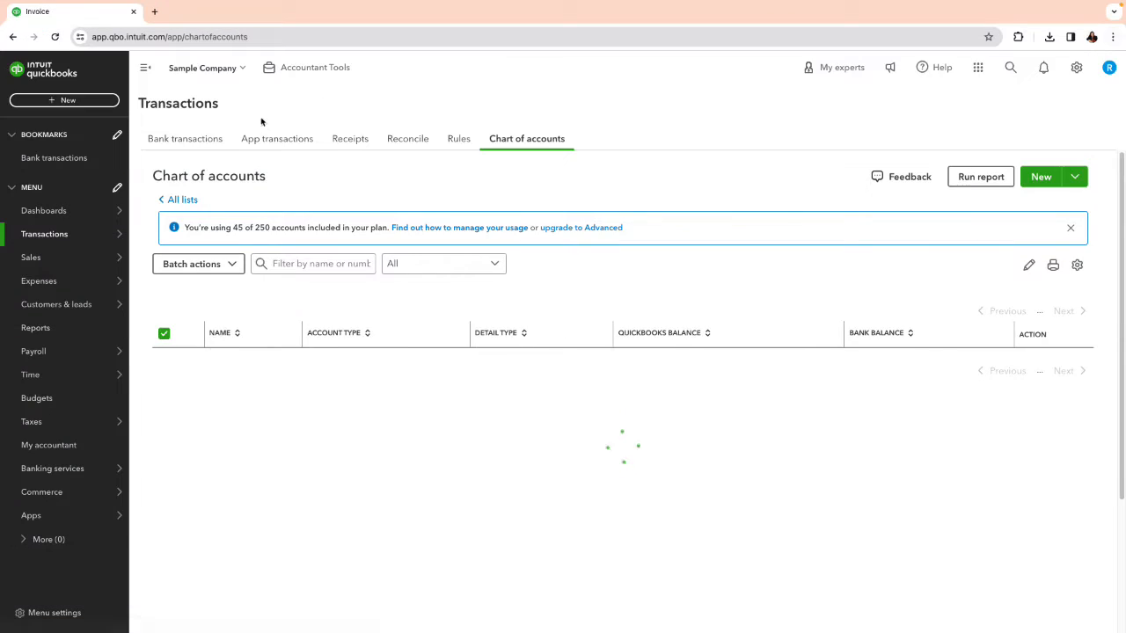
Start receiving a customer payment from Bill's Windsurf Shop.
click(67, 102)
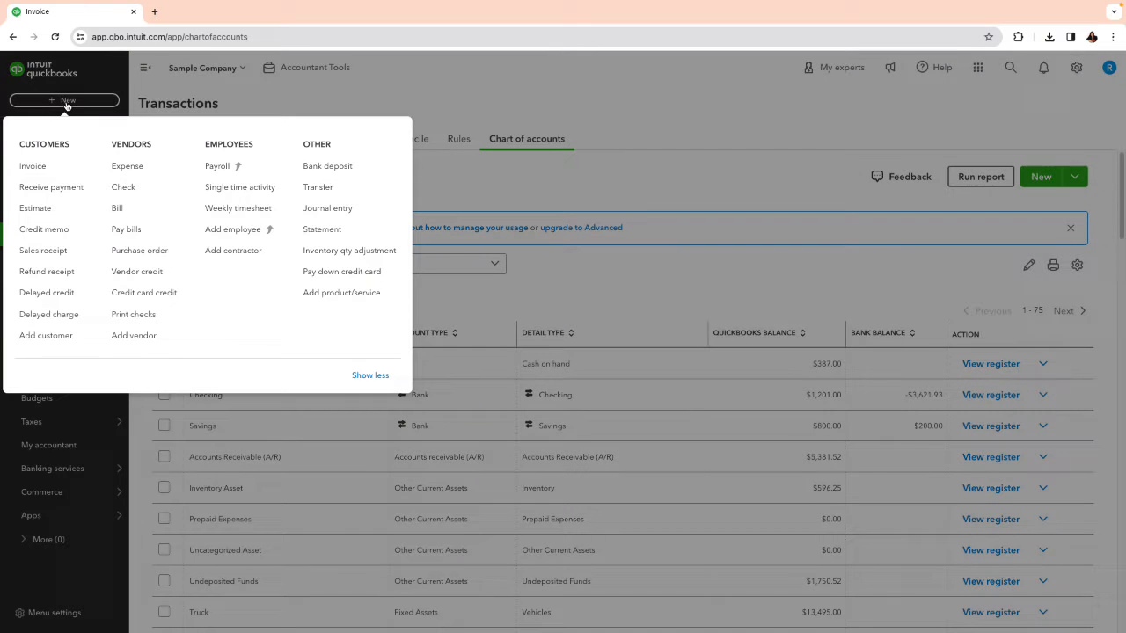
click(60, 190)
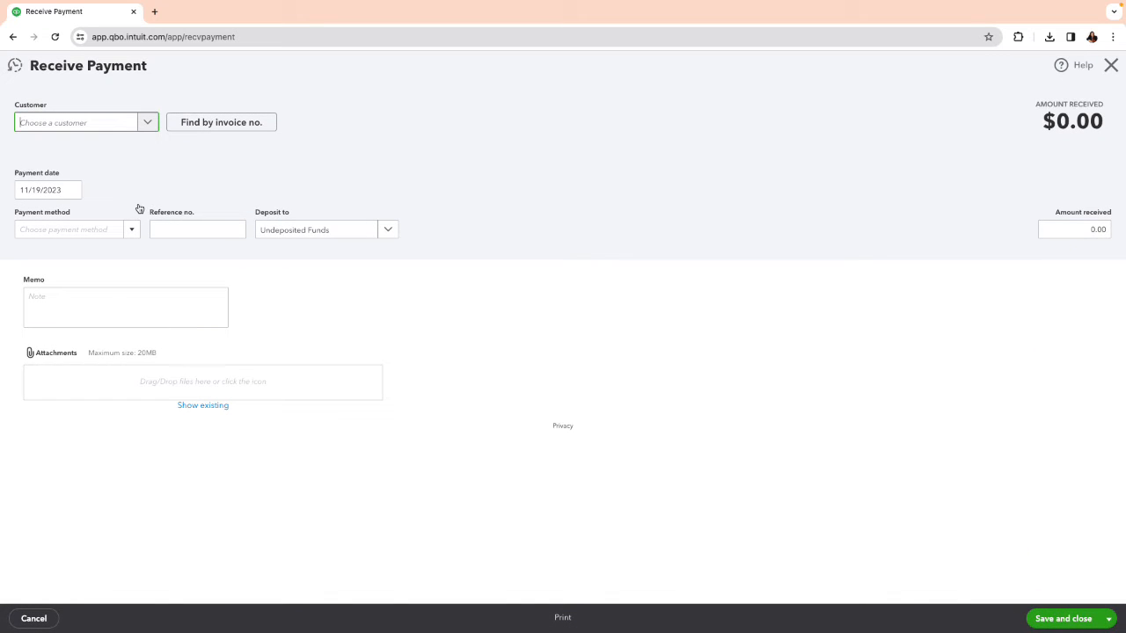
text(bill)
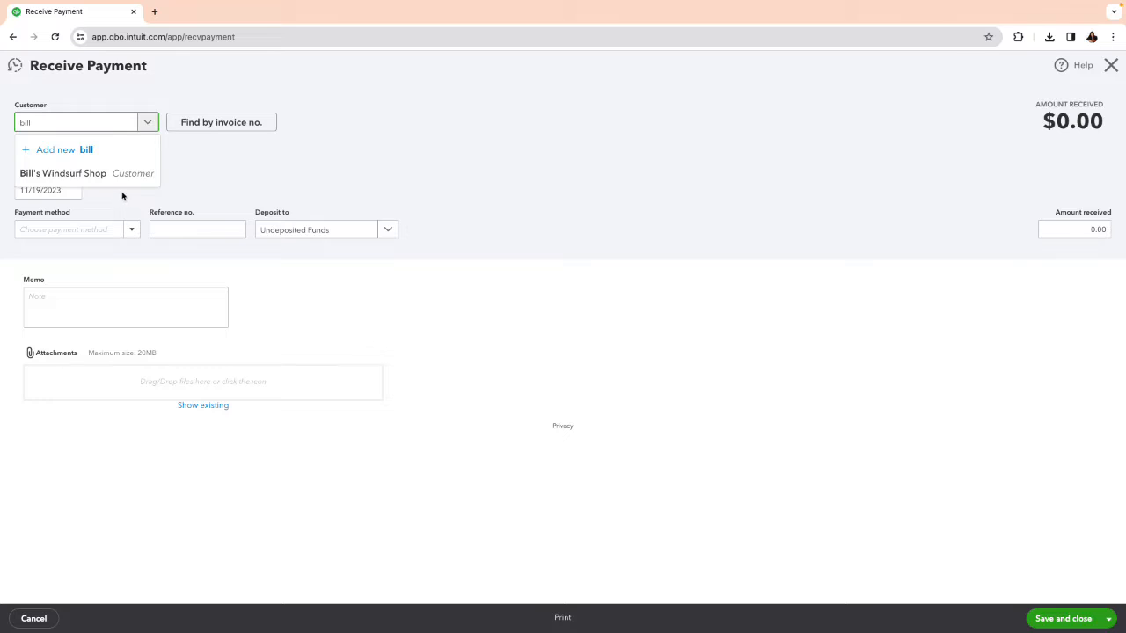
click(121, 174)
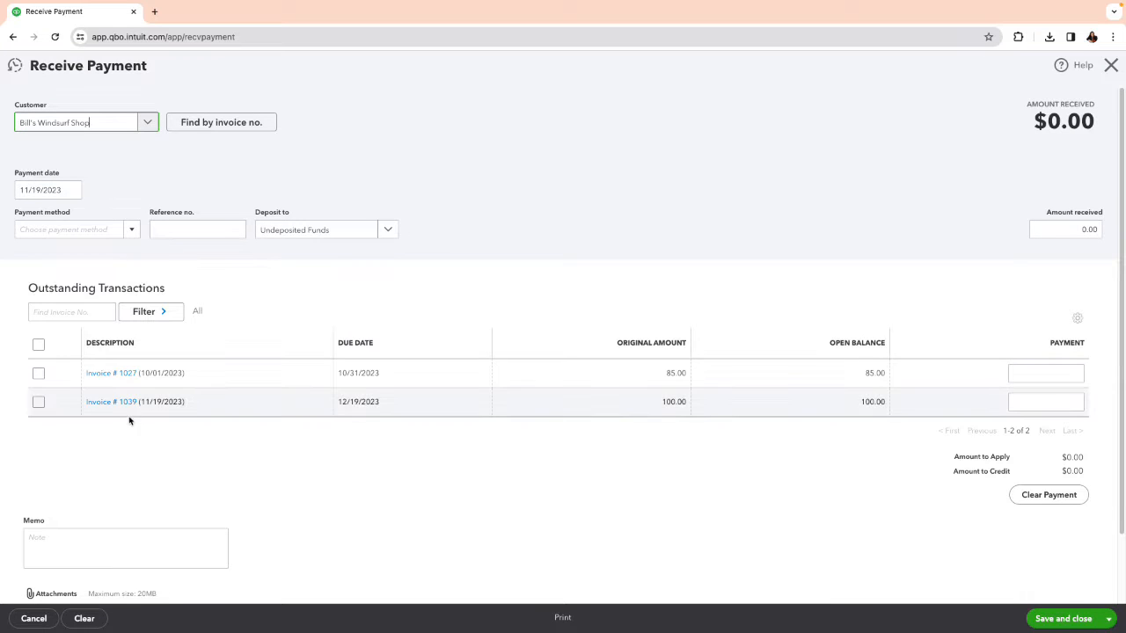
Apply the payment only to the $100.00 invoice dated 11/19/2023, then save and close it.
click(38, 375)
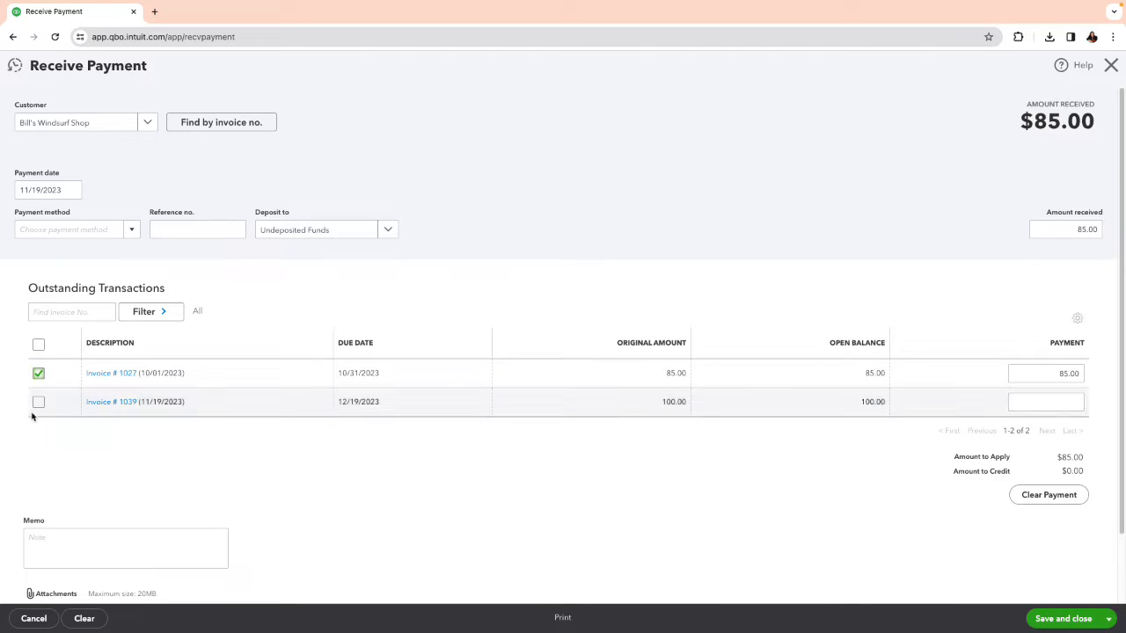
click(39, 373)
click(38, 403)
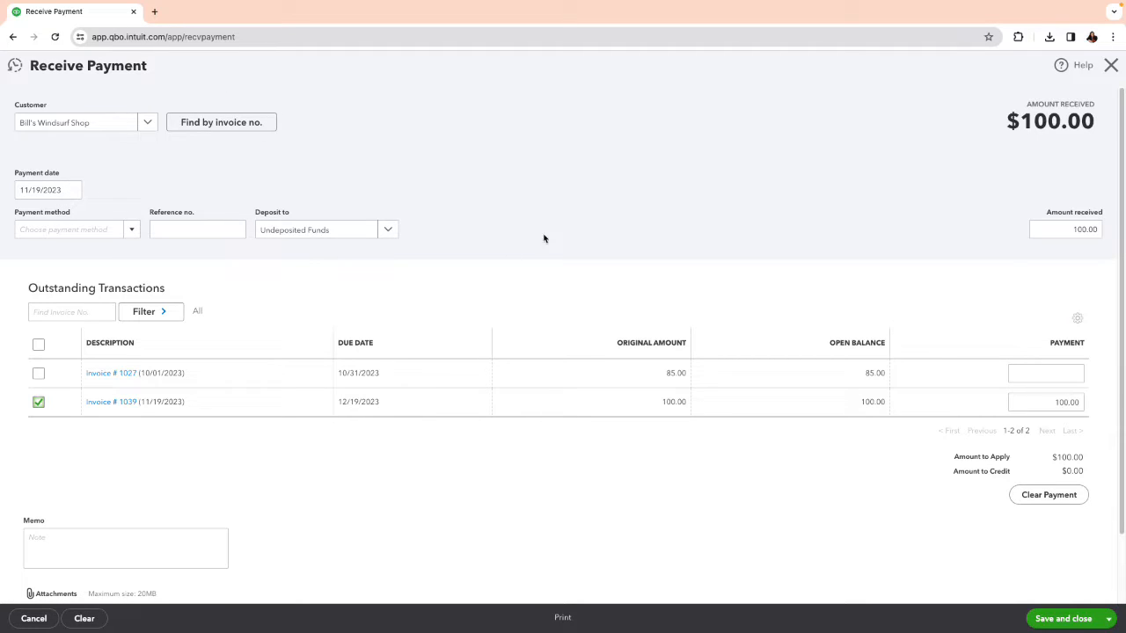
click(1060, 619)
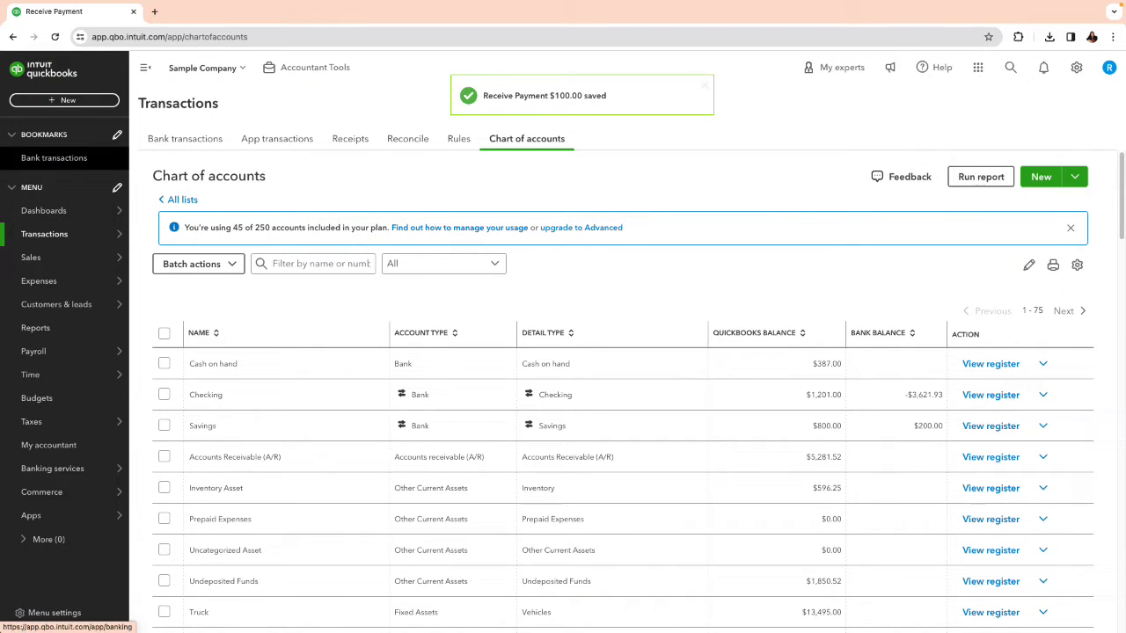
click(50, 104)
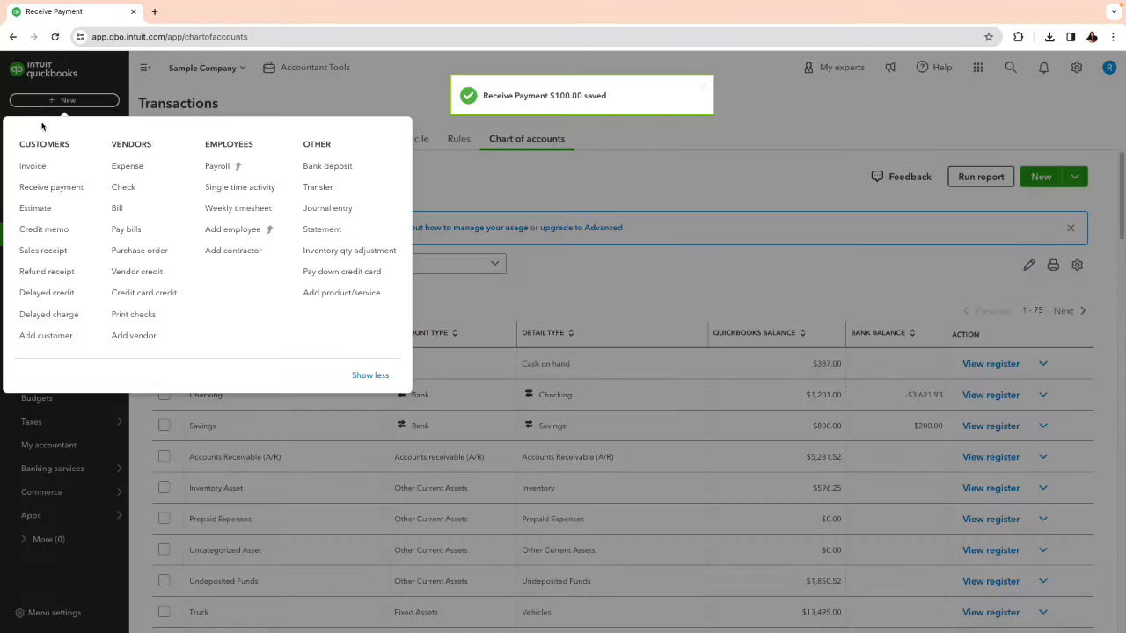
click(331, 166)
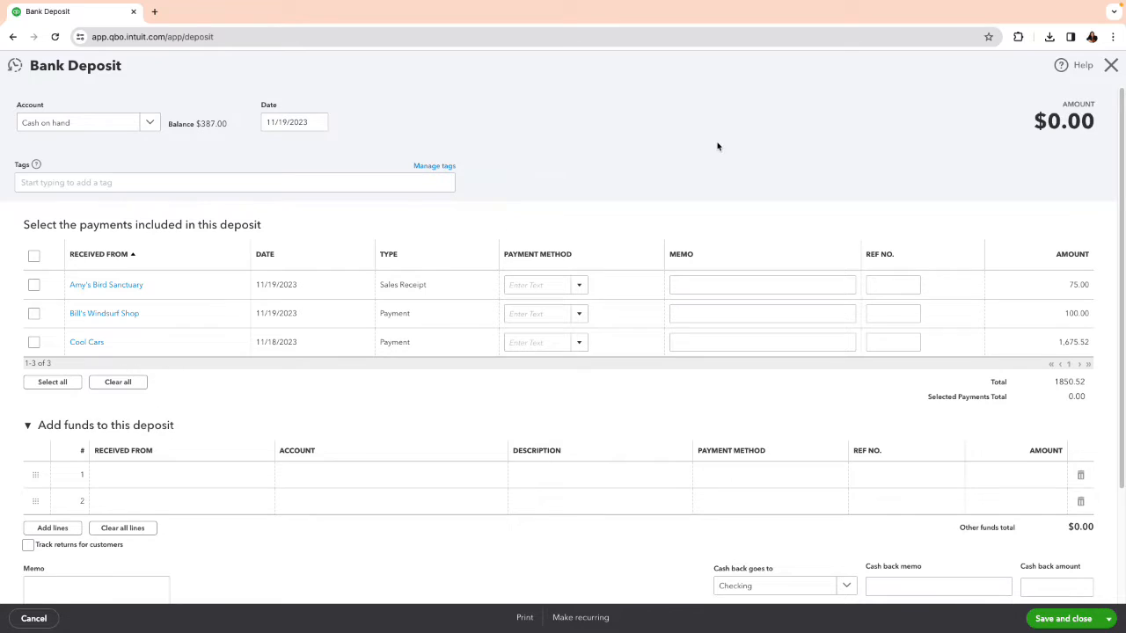
click(1111, 66)
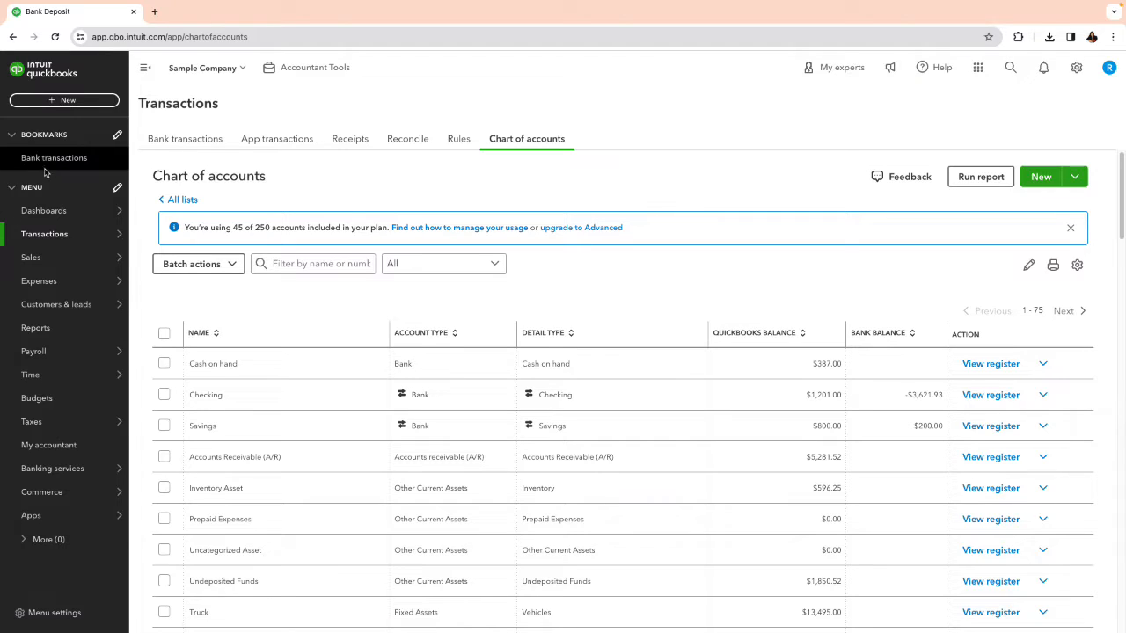
Start a bank deposit that includes the Amy's Bird Sanctuary sales receipt and the Bill's Windsurf Shop payment.
click(59, 103)
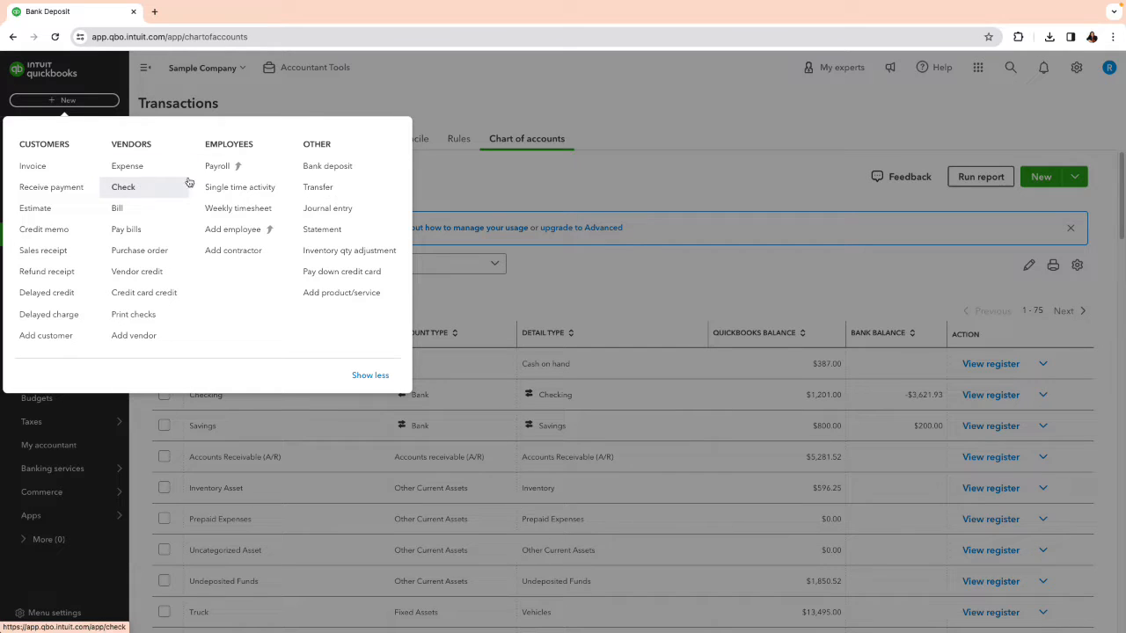
click(335, 173)
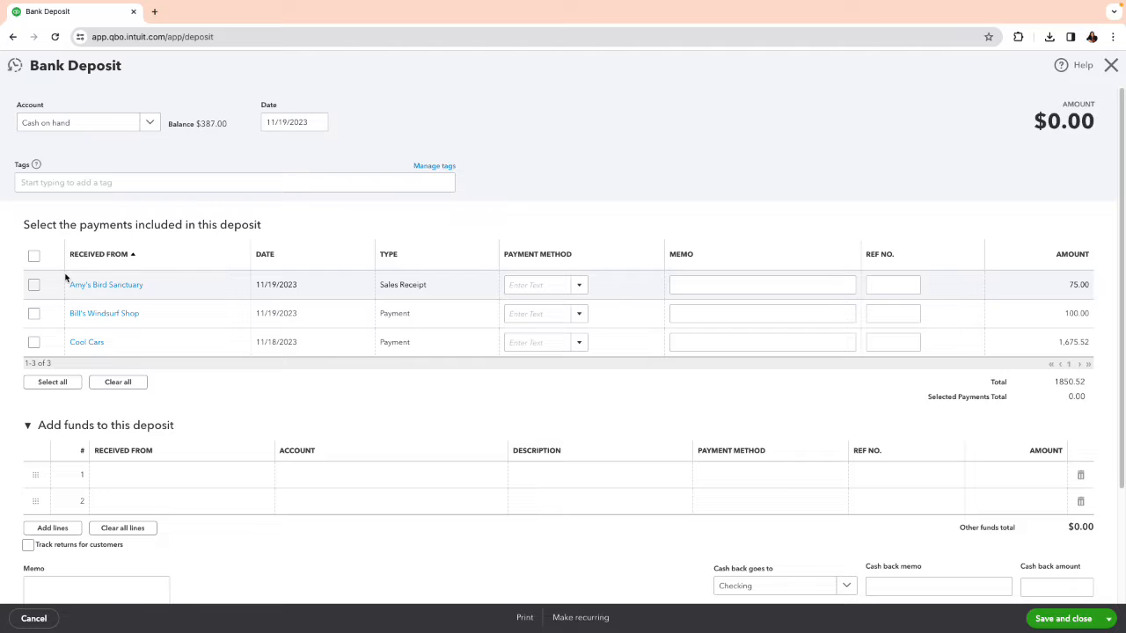
click(34, 285)
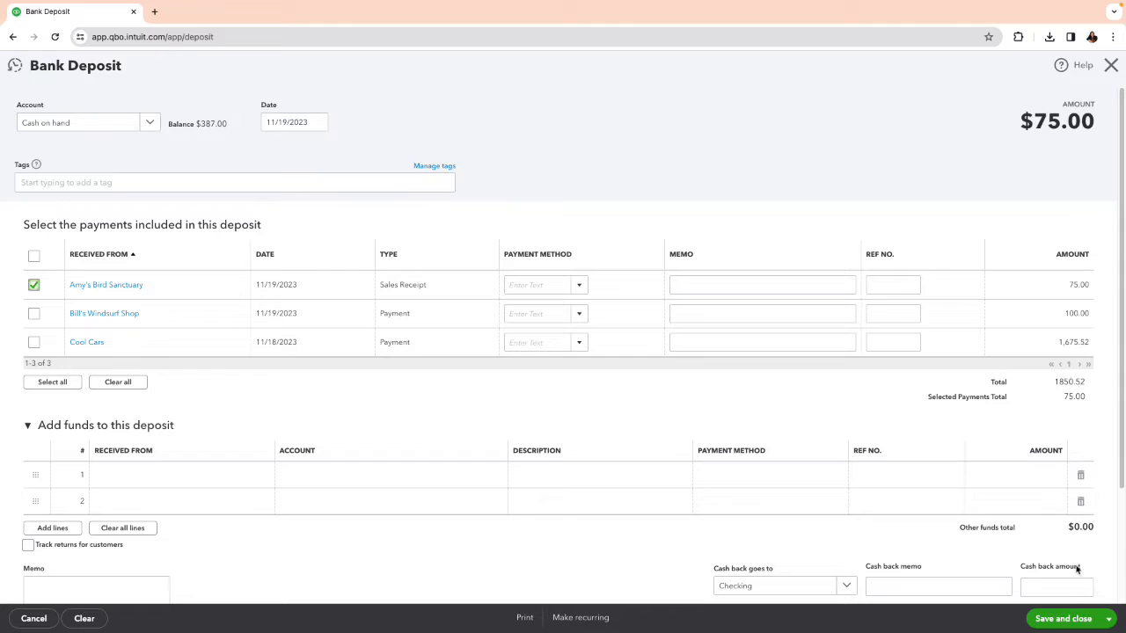
click(35, 317)
Choose Cash on hand as the account for the deposit, then save and close it.
click(146, 125)
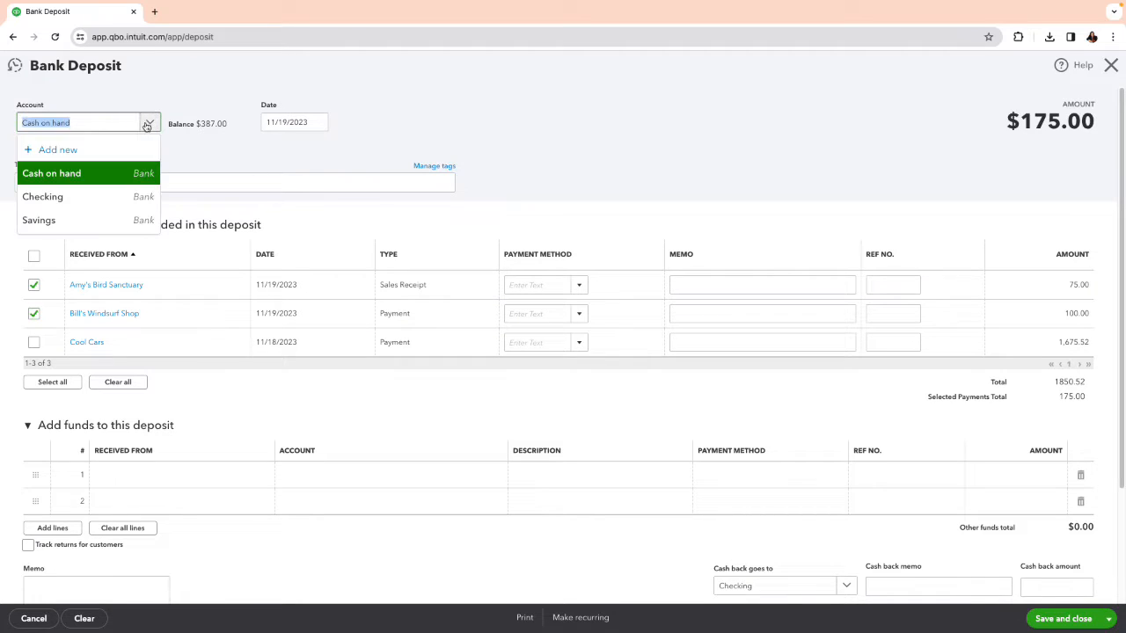
click(75, 173)
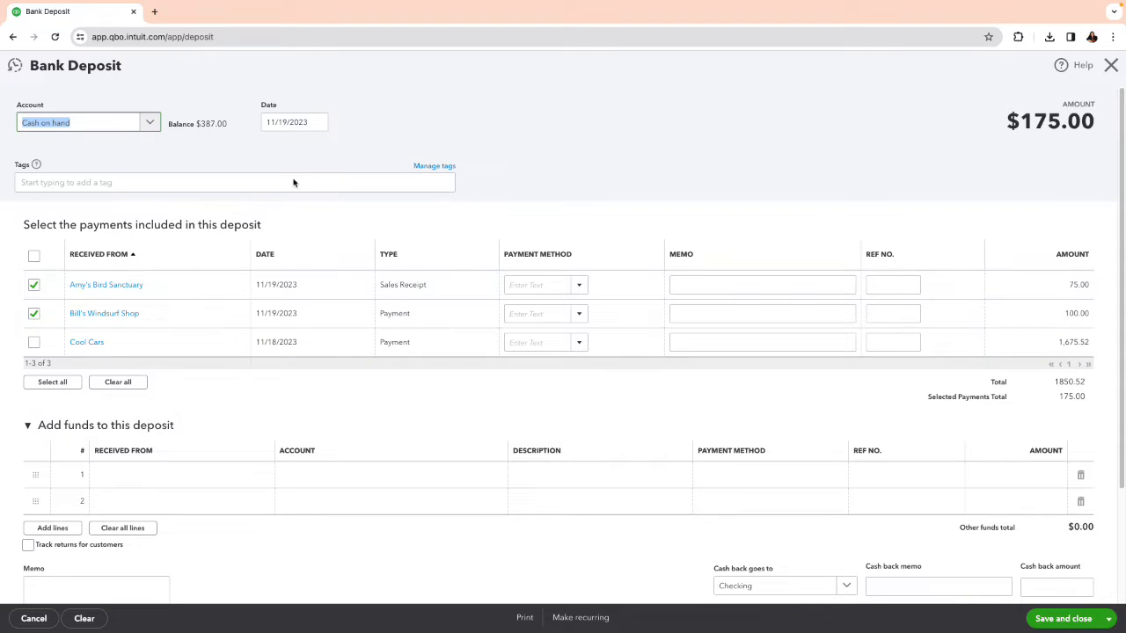
click(157, 121)
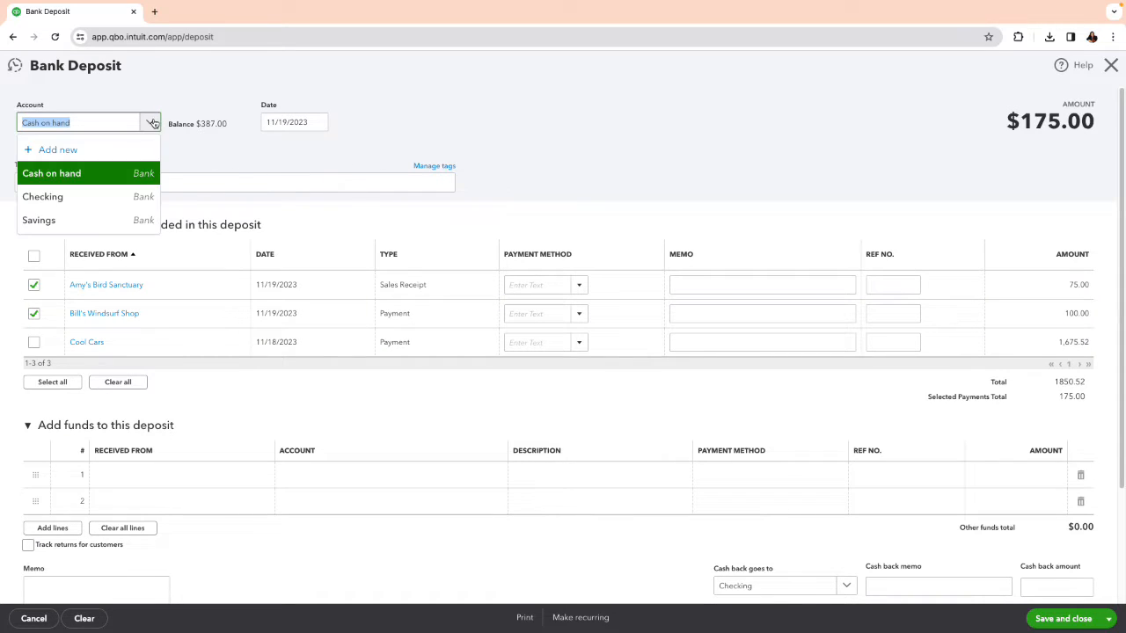
click(78, 180)
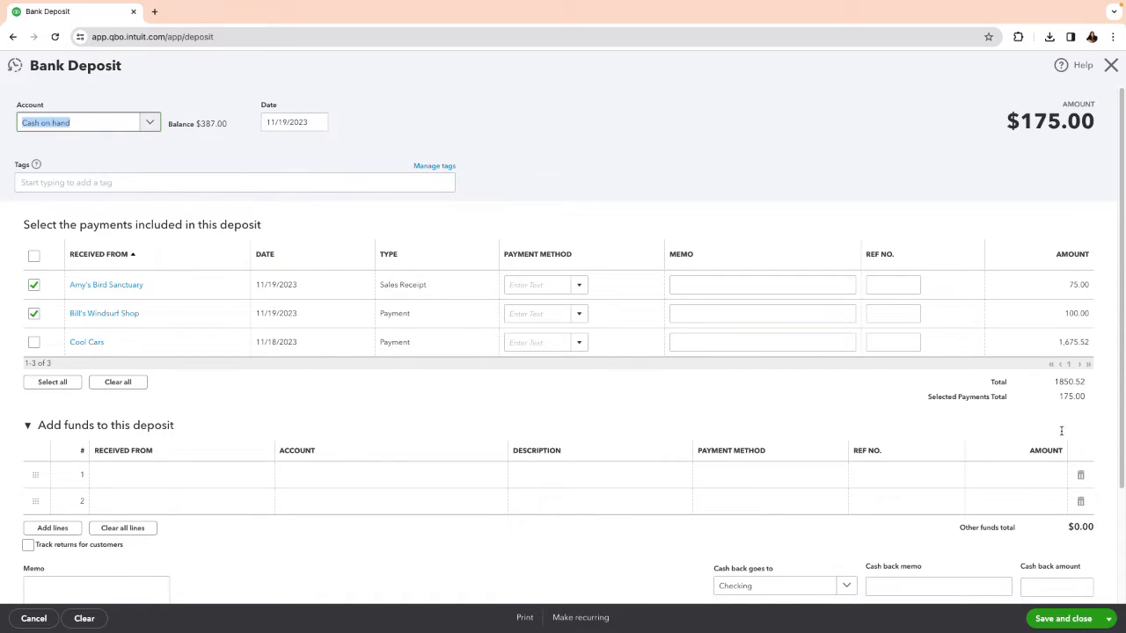
click(1055, 619)
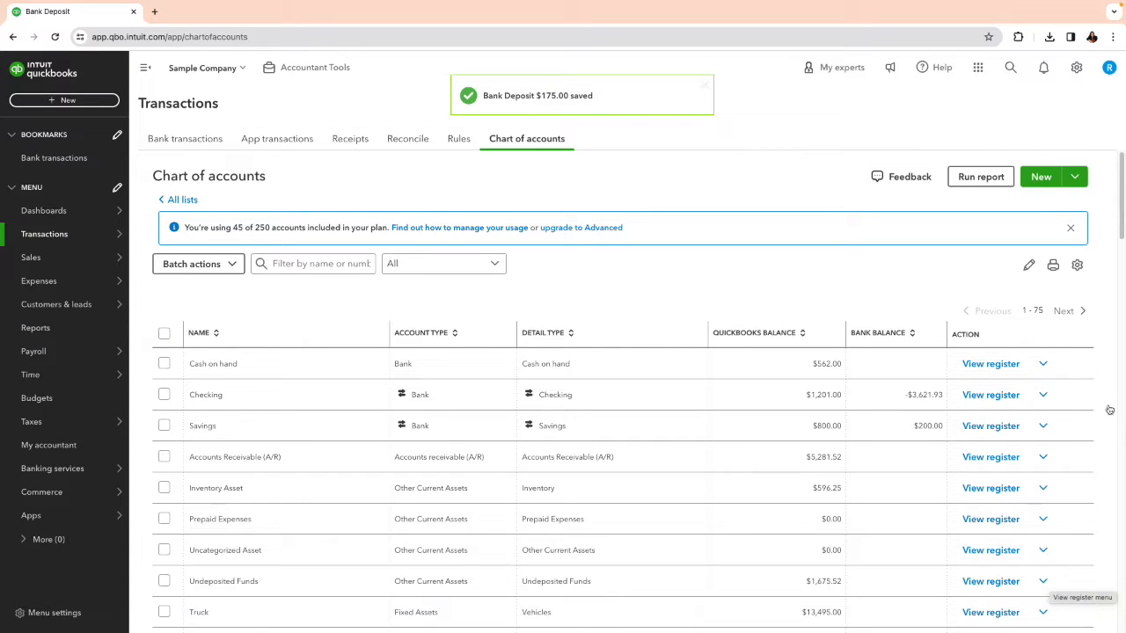
Review the deposits in the Cash on hand register, then return to the chart of accounts.
click(993, 368)
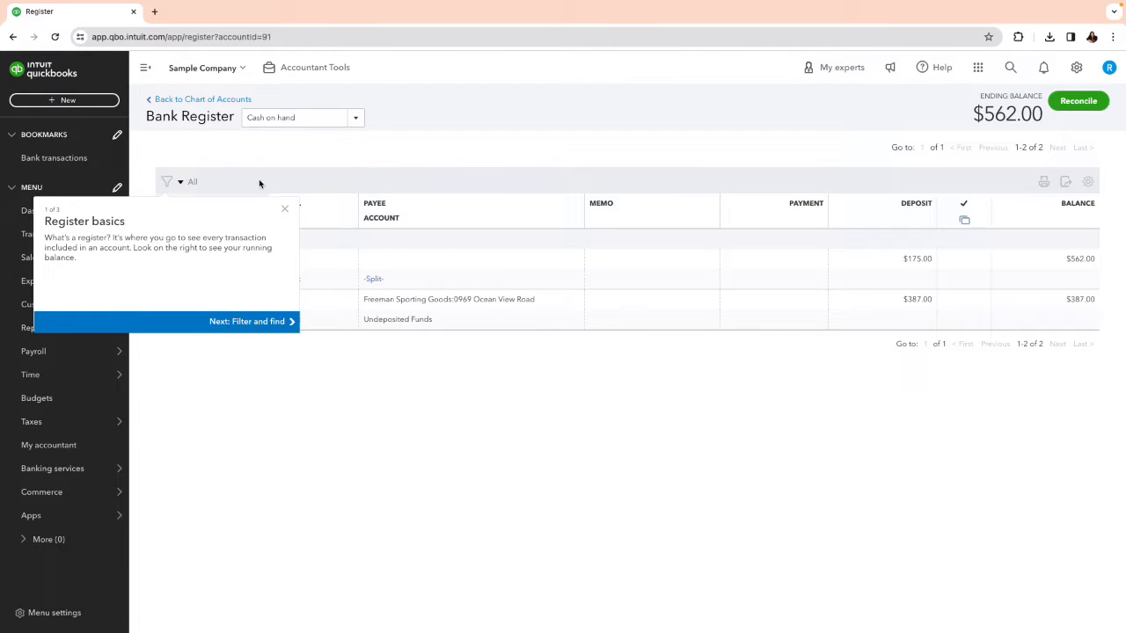
click(285, 208)
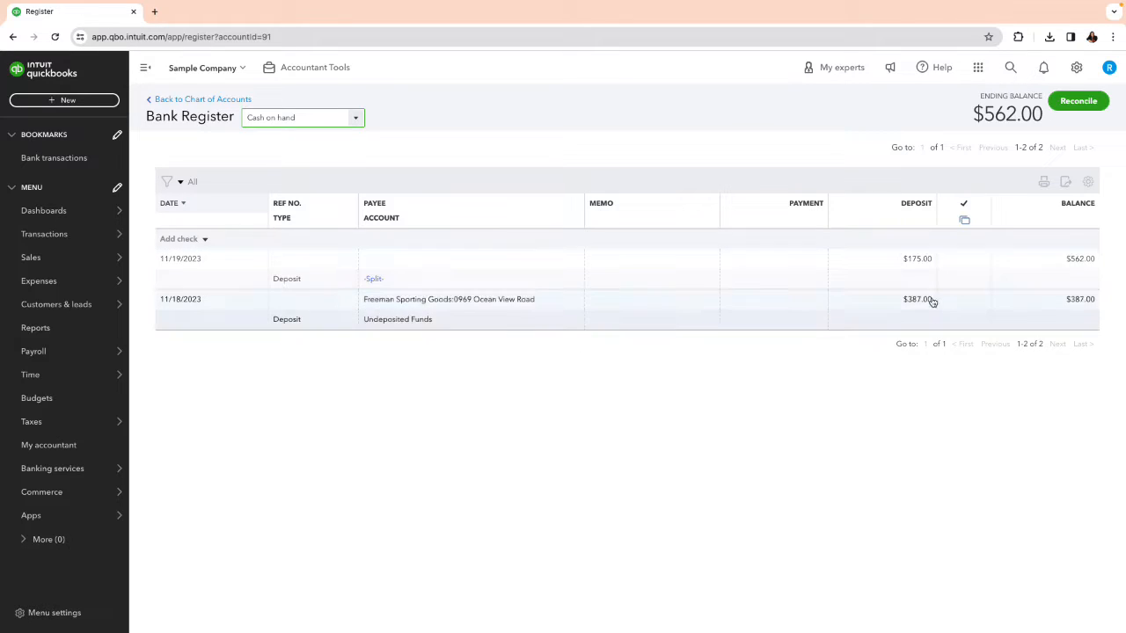
click(171, 99)
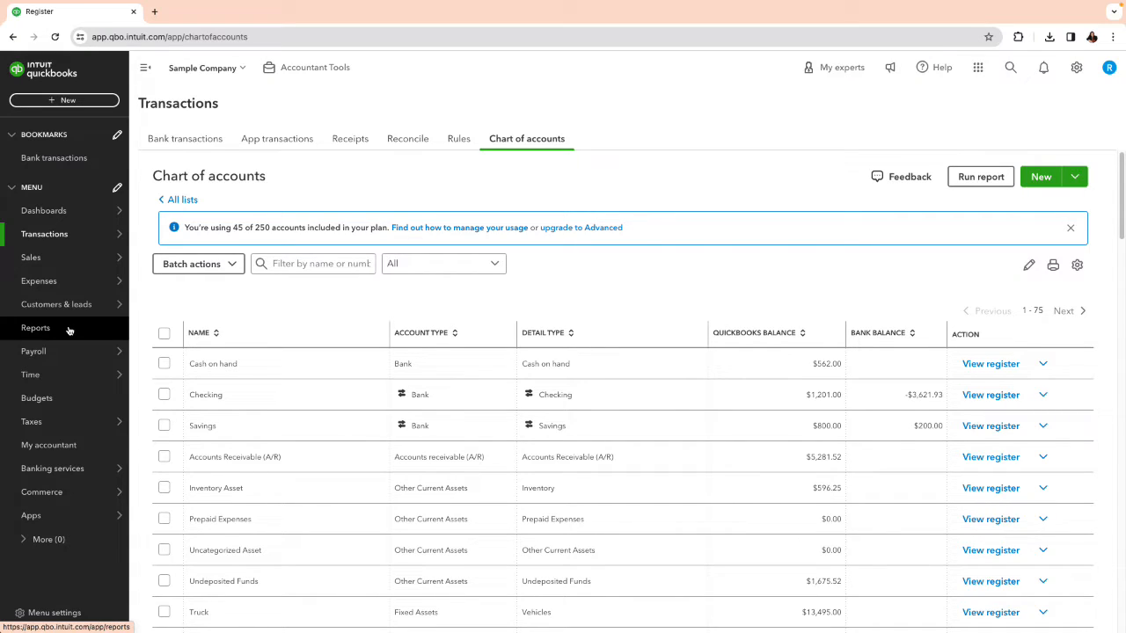
Start a new expense with Books by Bessie as the payee and Cash on hand as the payment account.
click(54, 101)
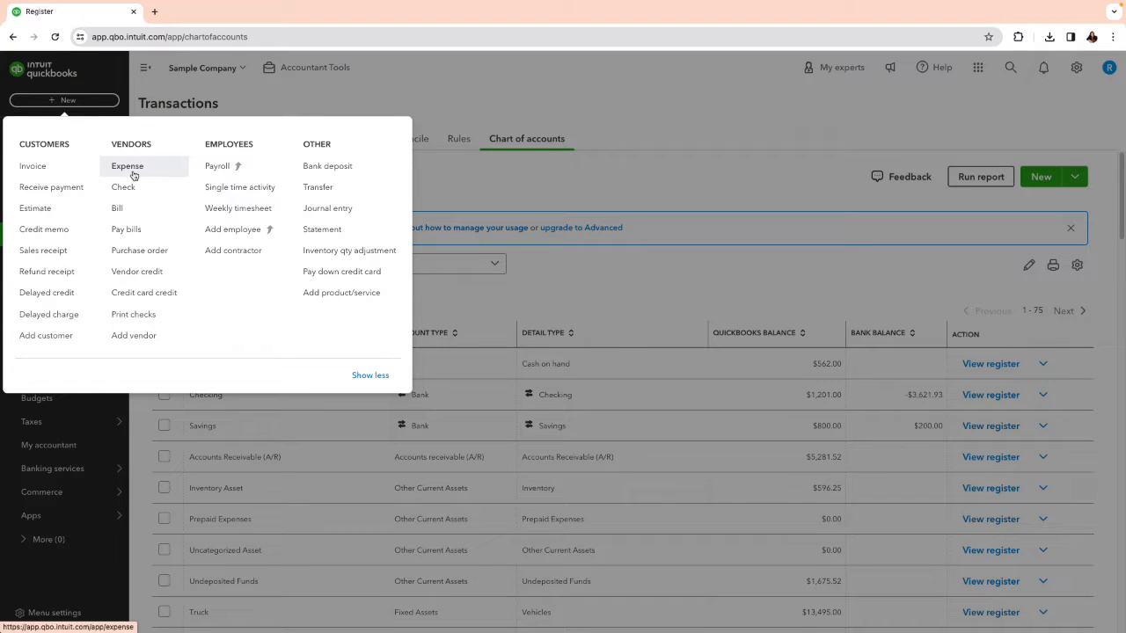
click(120, 170)
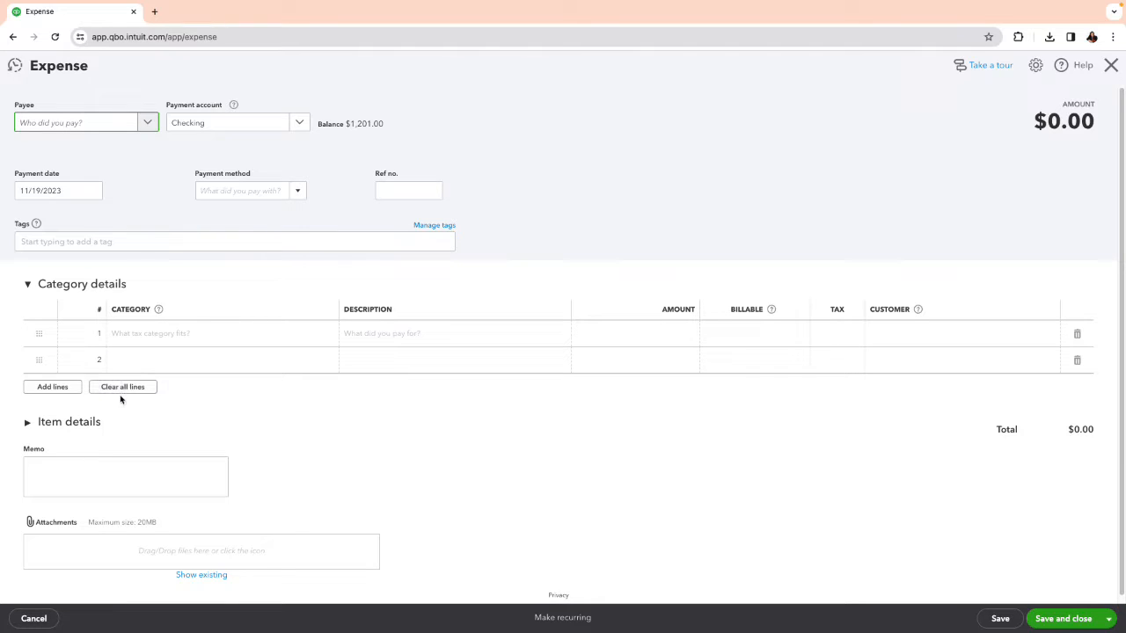
click(61, 523)
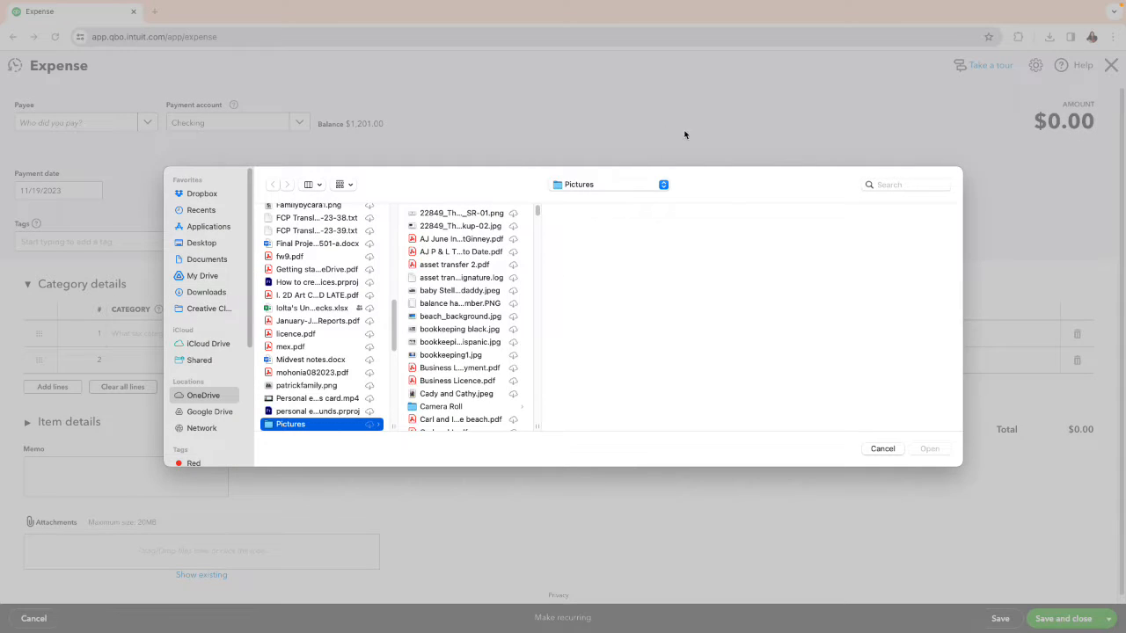
click(884, 449)
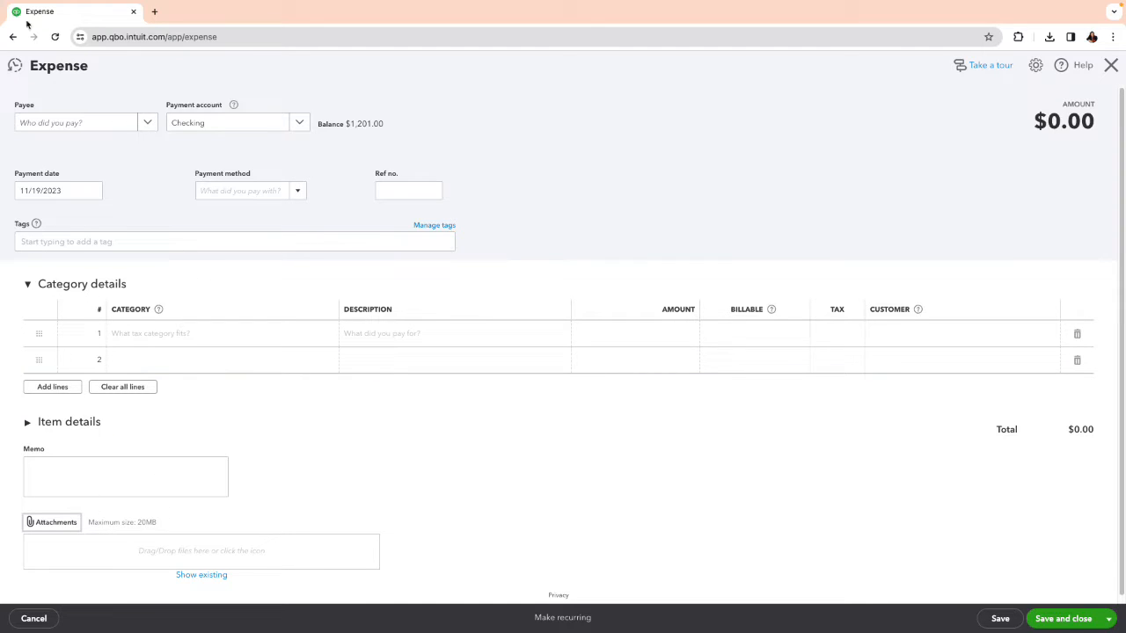
click(106, 122)
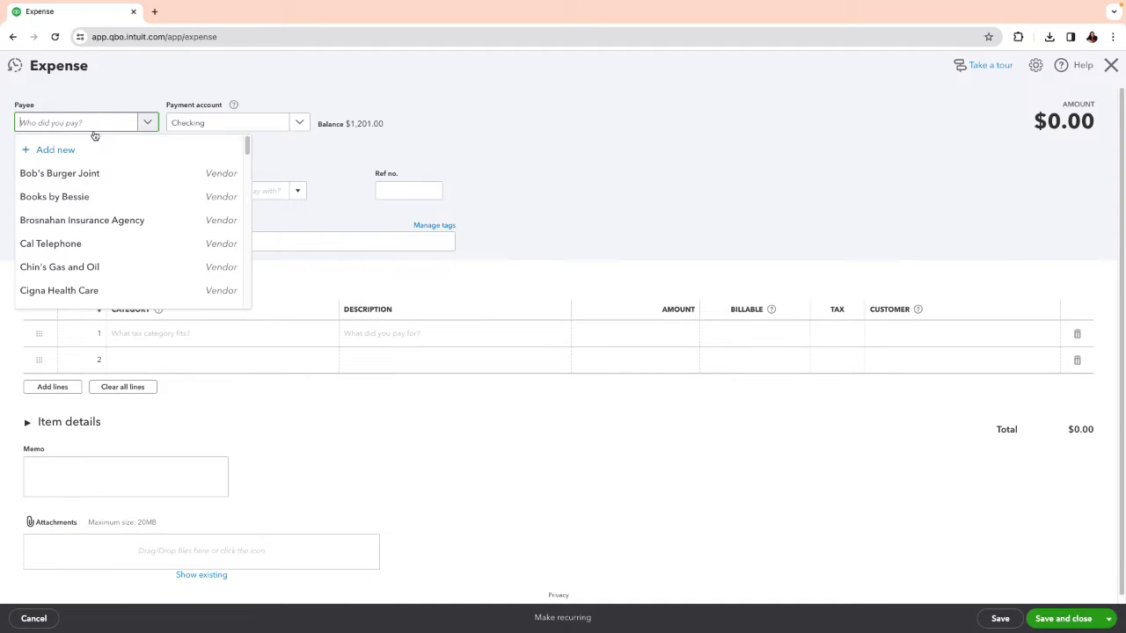
click(81, 199)
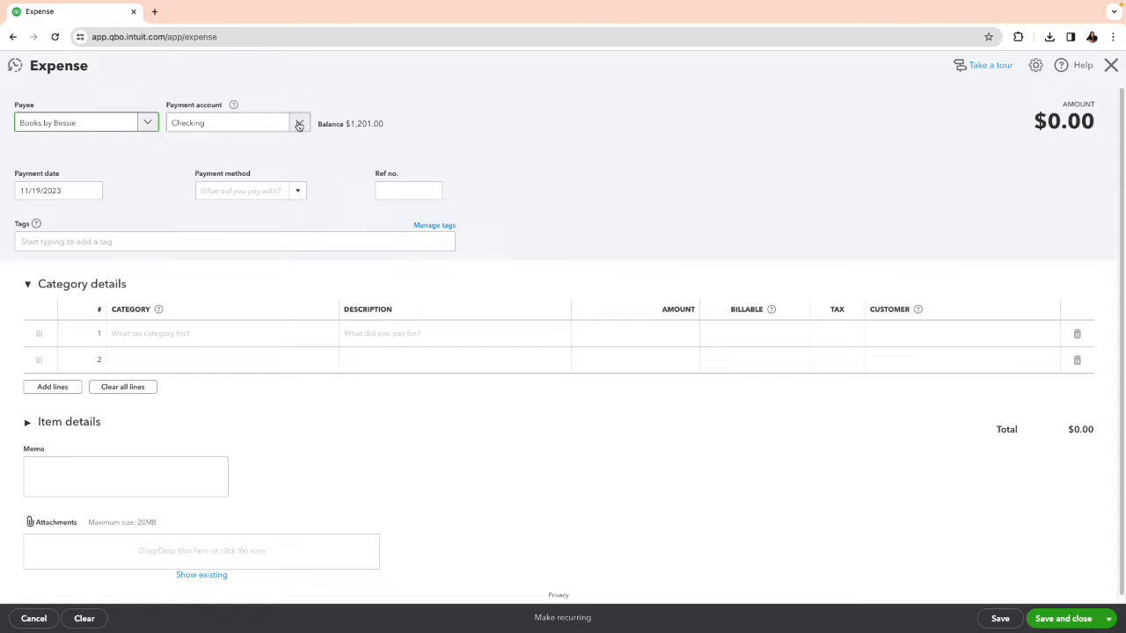
click(299, 125)
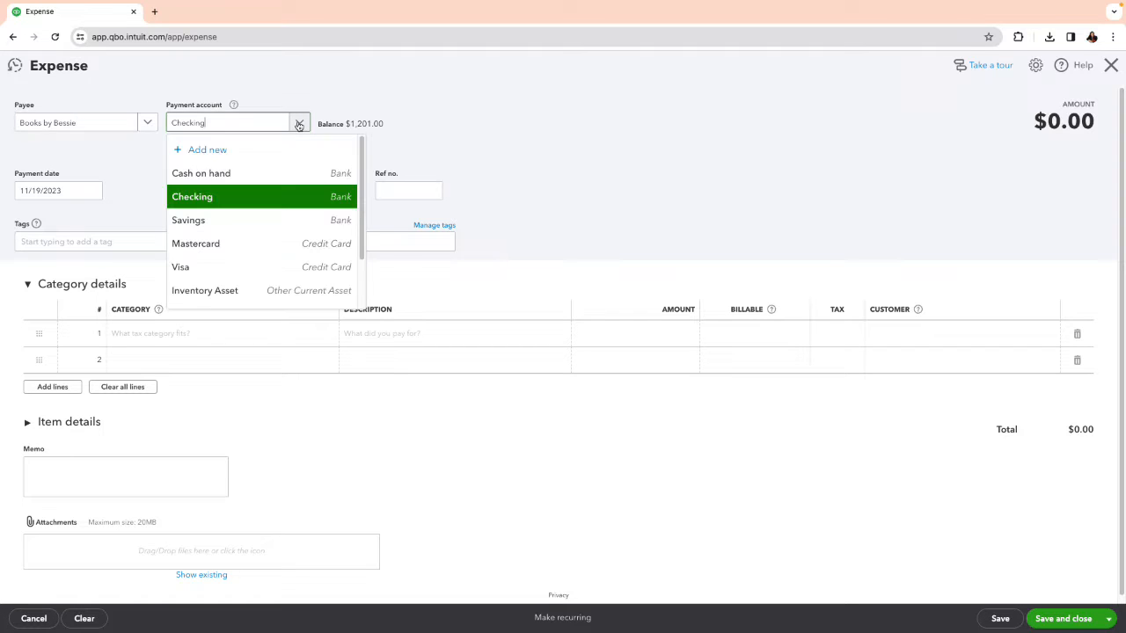
click(207, 182)
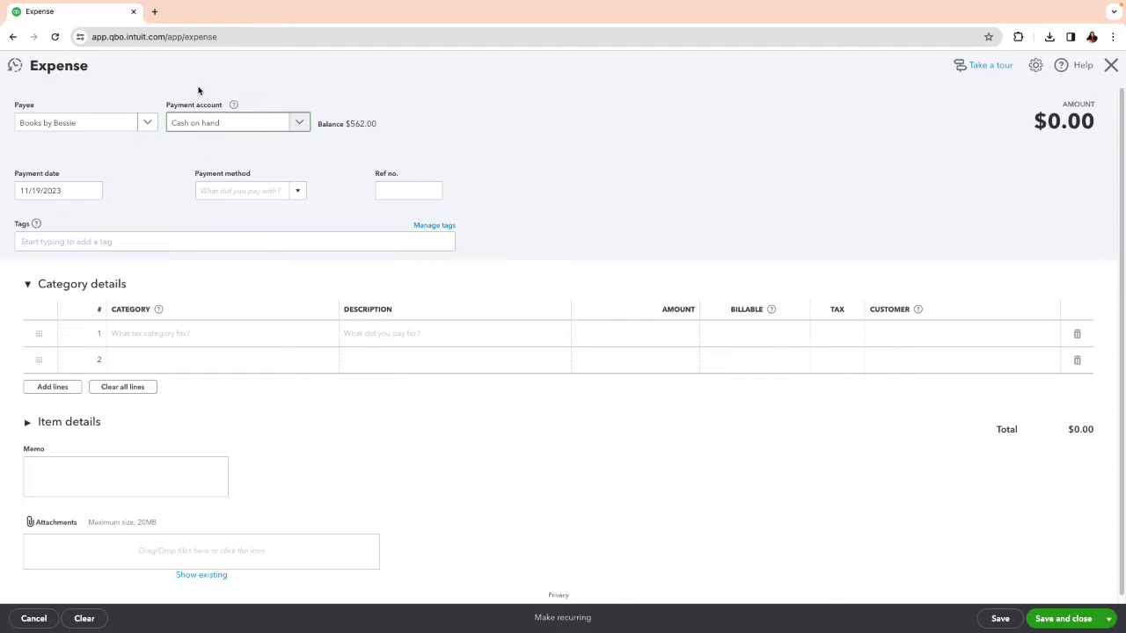
Fill the first category line of the expense with the Supplies category and an amount of 150.
click(234, 344)
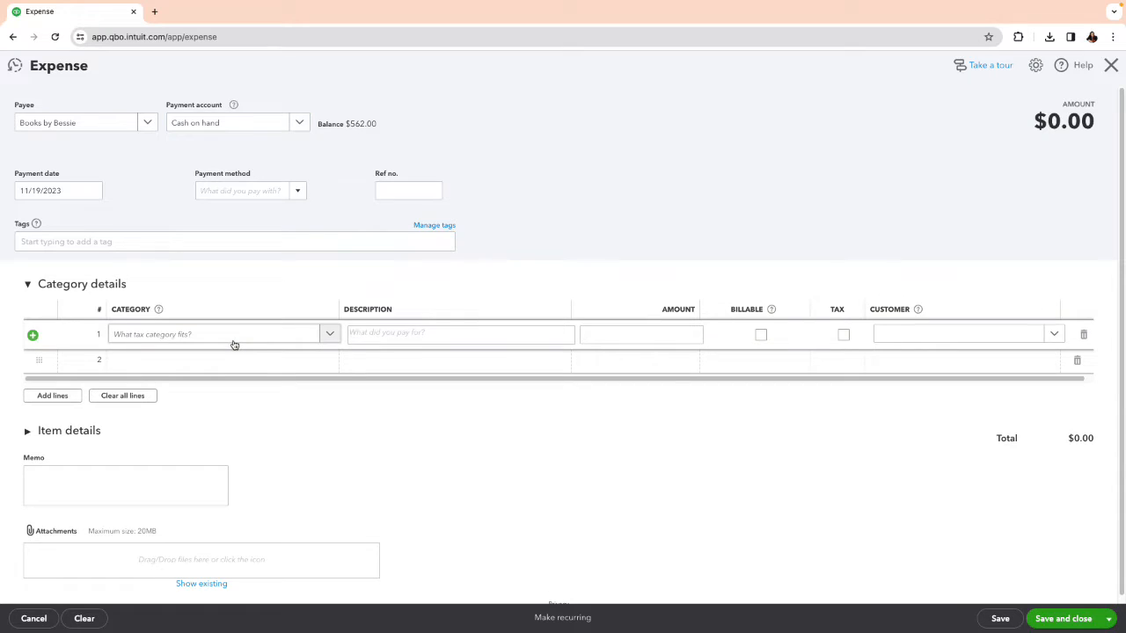
click(233, 341)
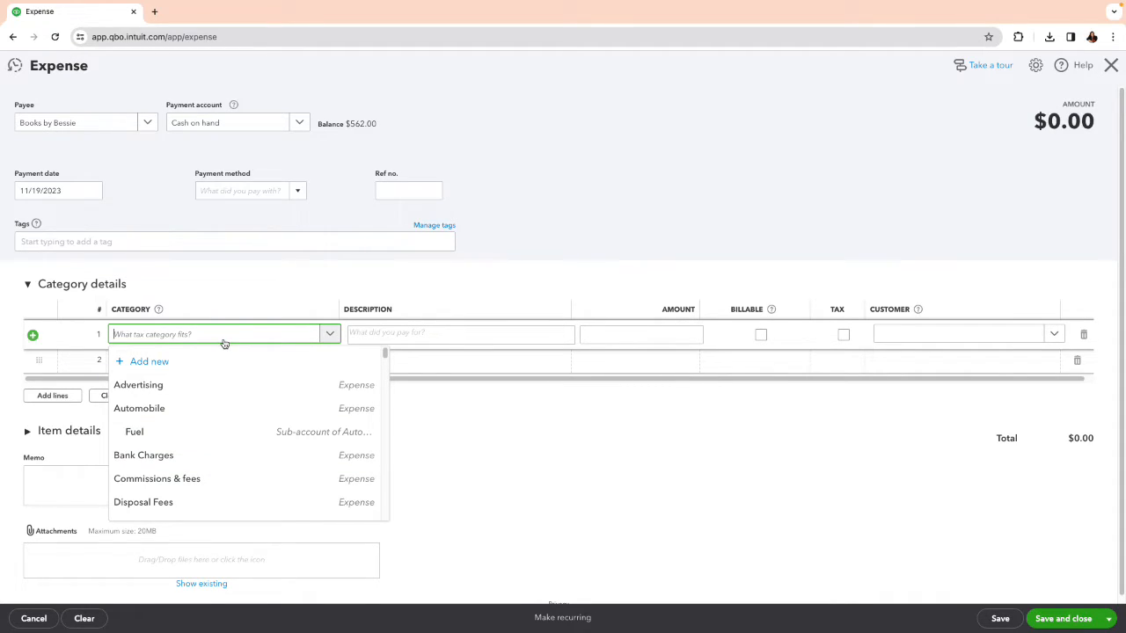
text(supp)
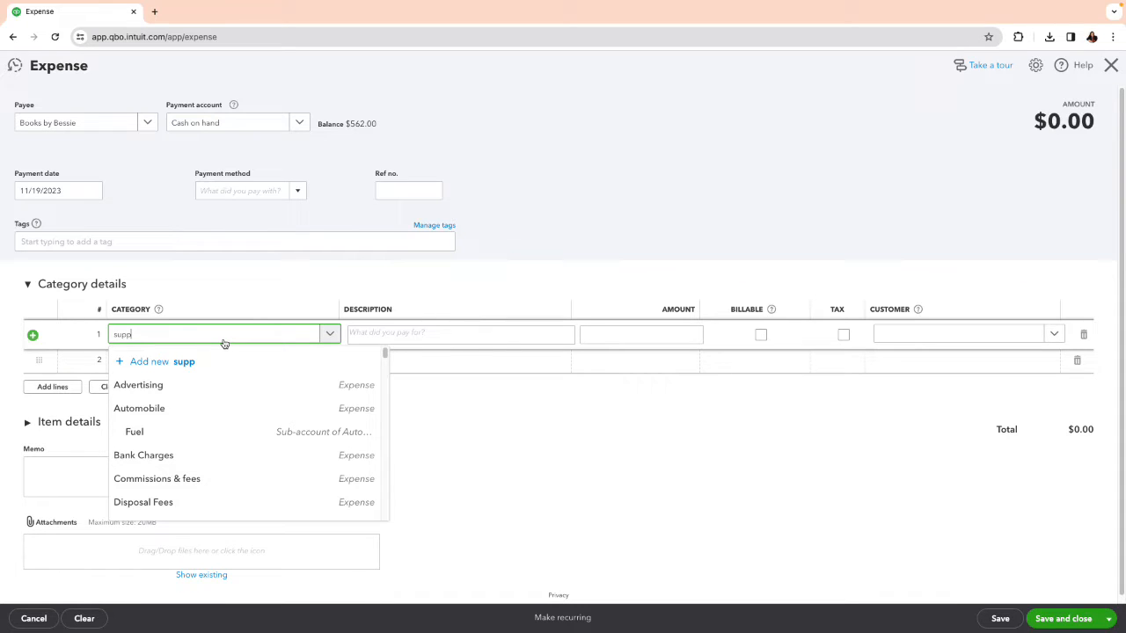
click(210, 385)
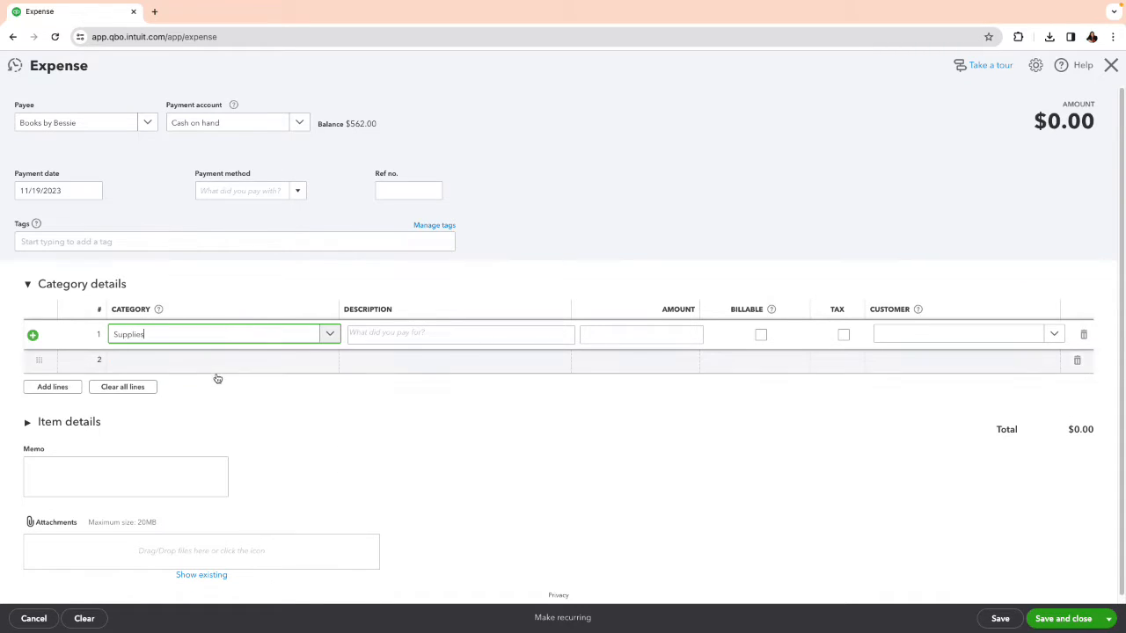
click(662, 338)
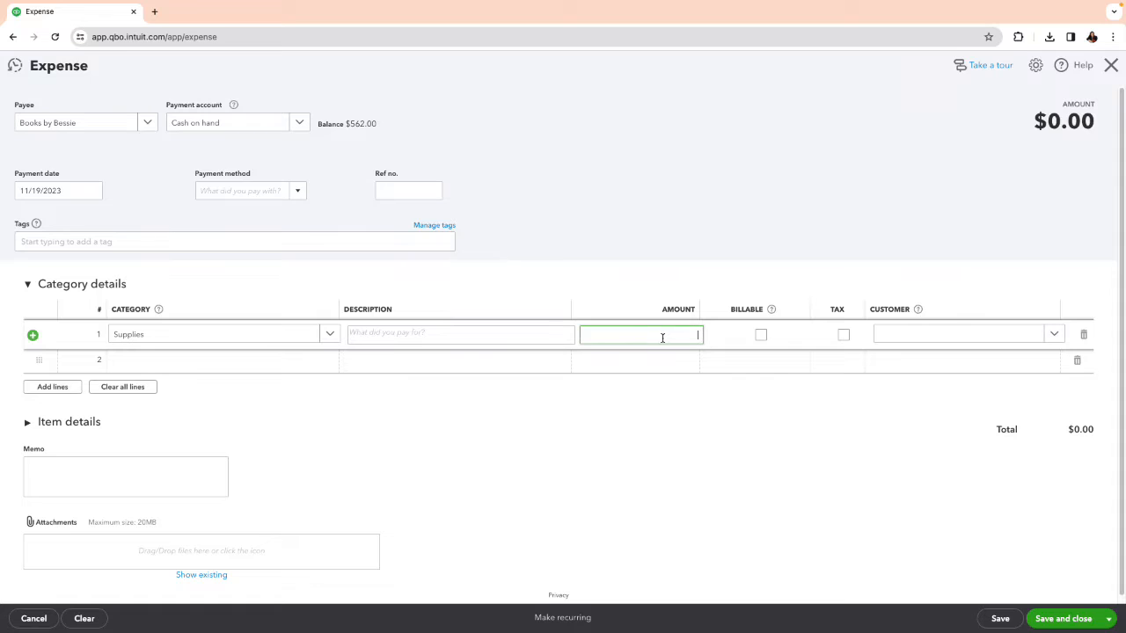
text(150)
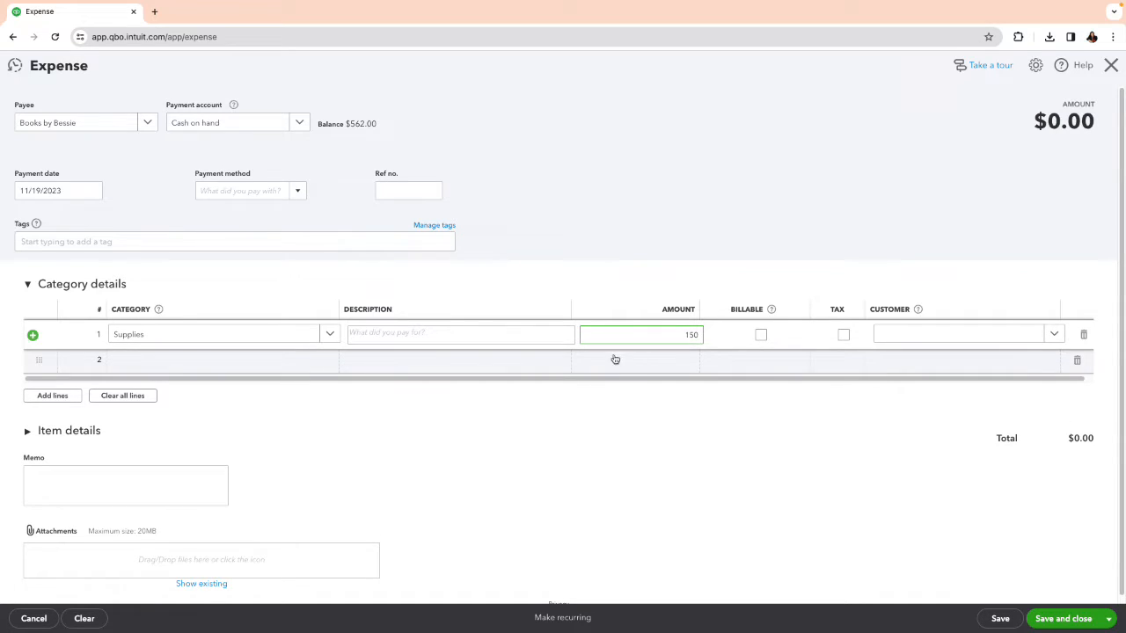
Set the expense's payment date to 11/21/2023, then save and close it.
click(93, 191)
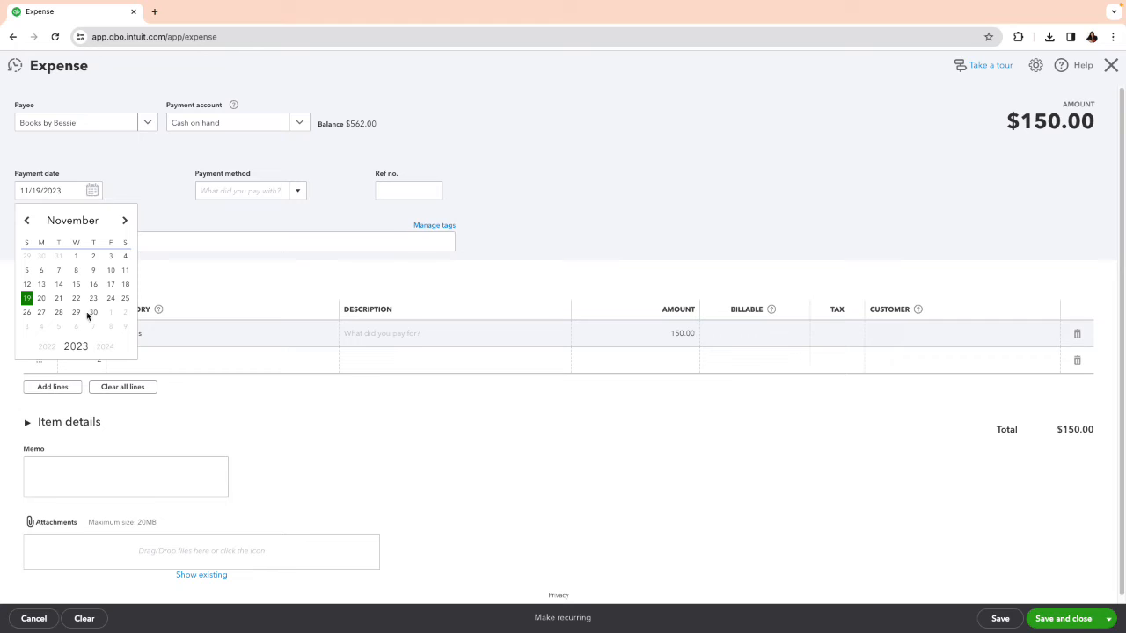
click(56, 299)
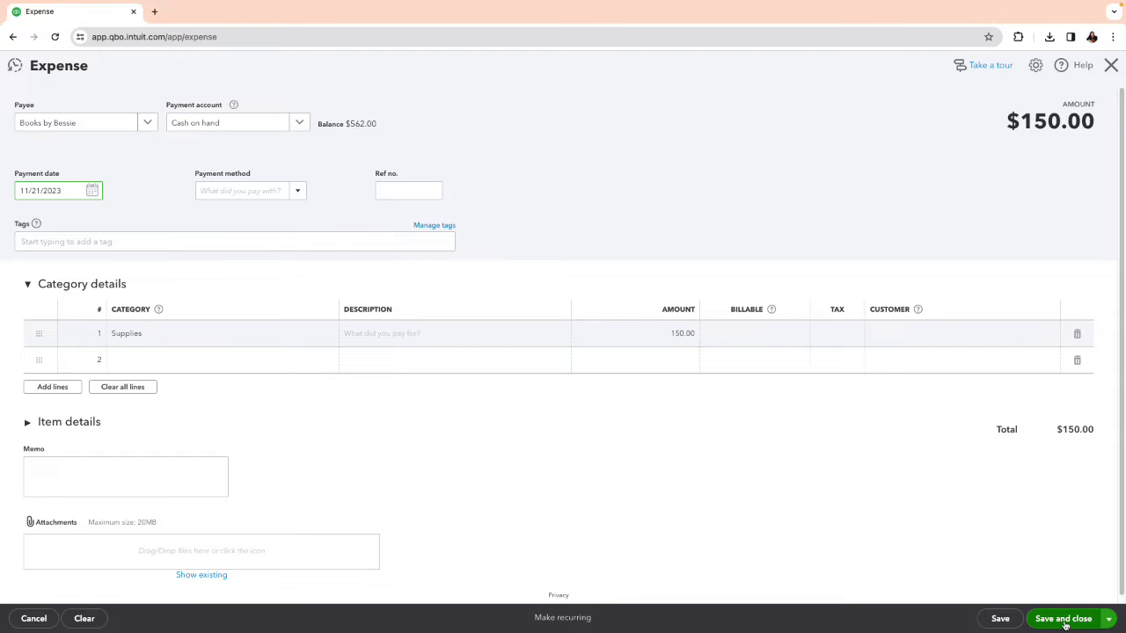
click(1066, 621)
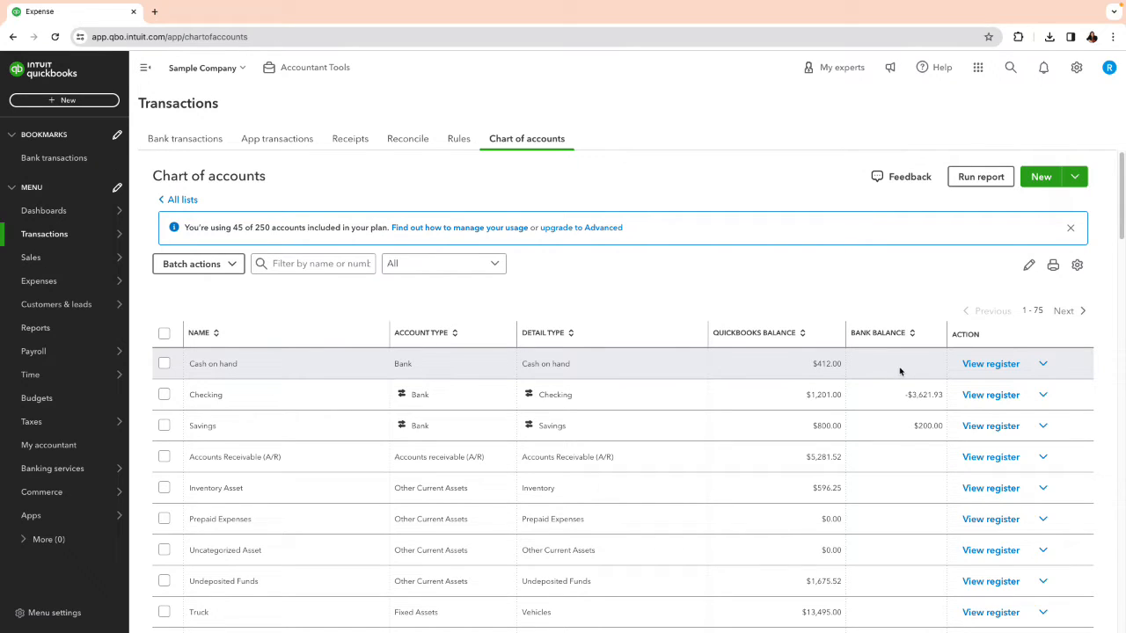
click(69, 104)
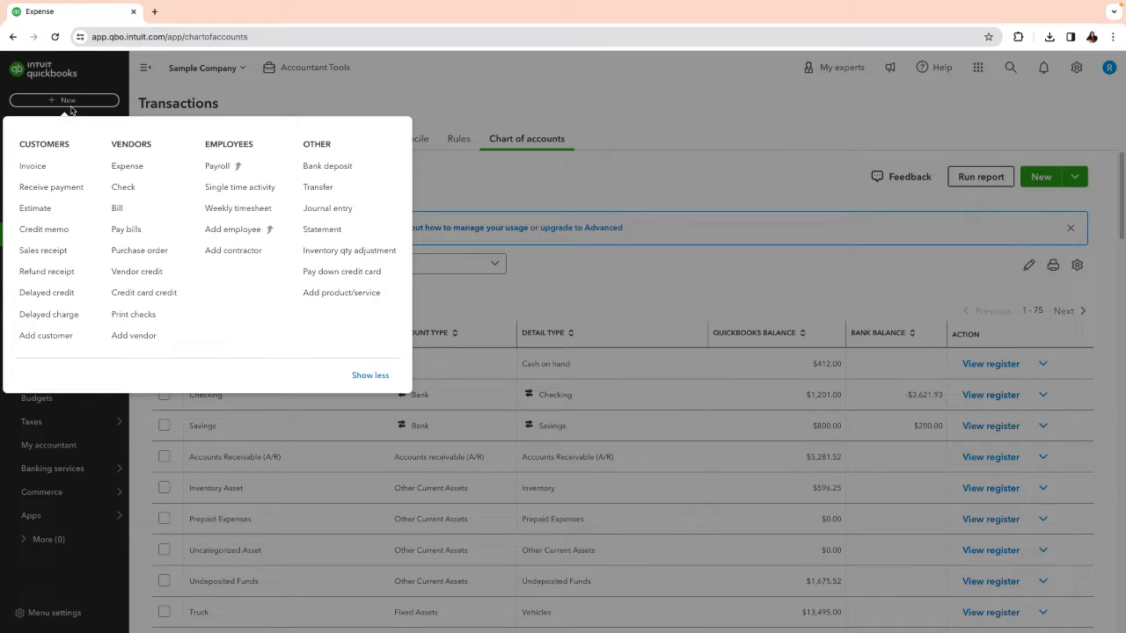
click(320, 192)
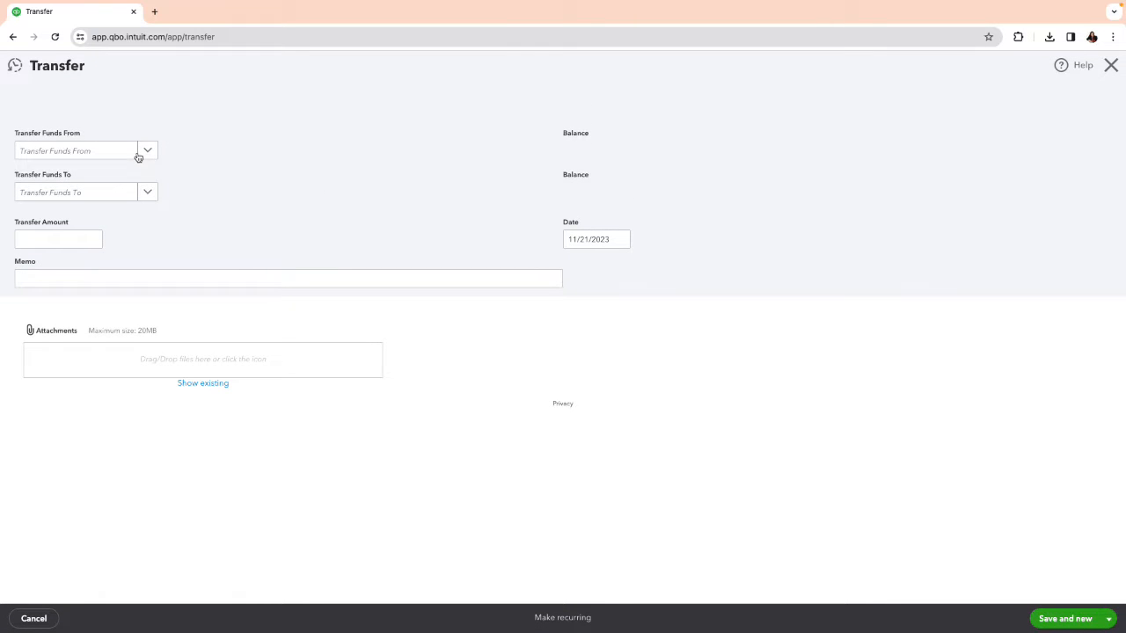
click(130, 157)
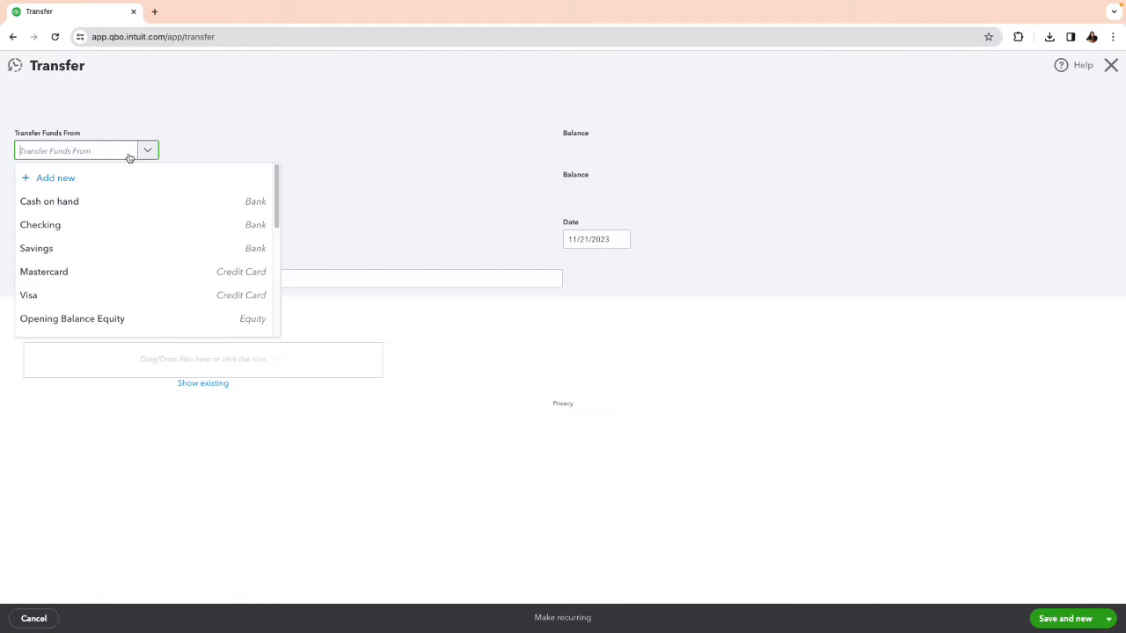
click(88, 211)
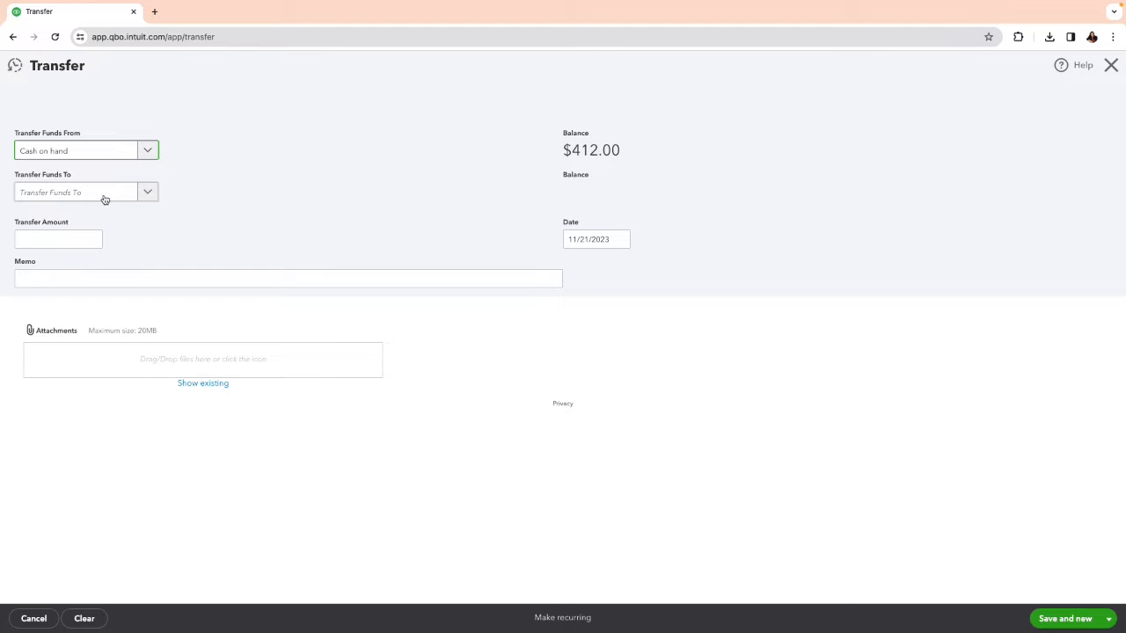
click(104, 199)
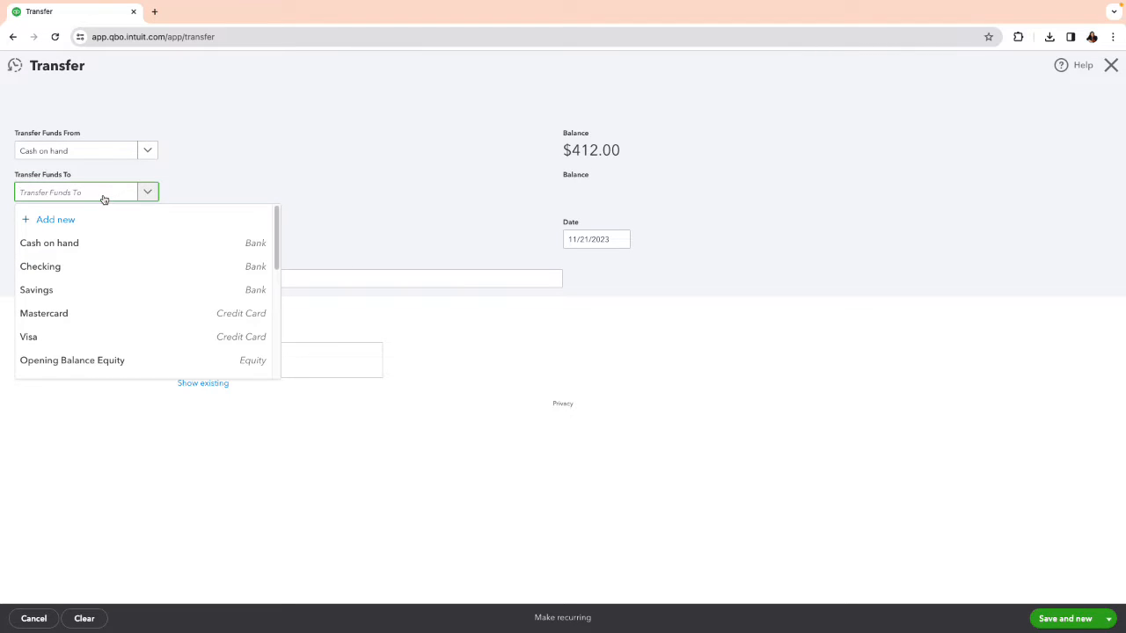
text(t)
key(BackSpace)
text(tip)
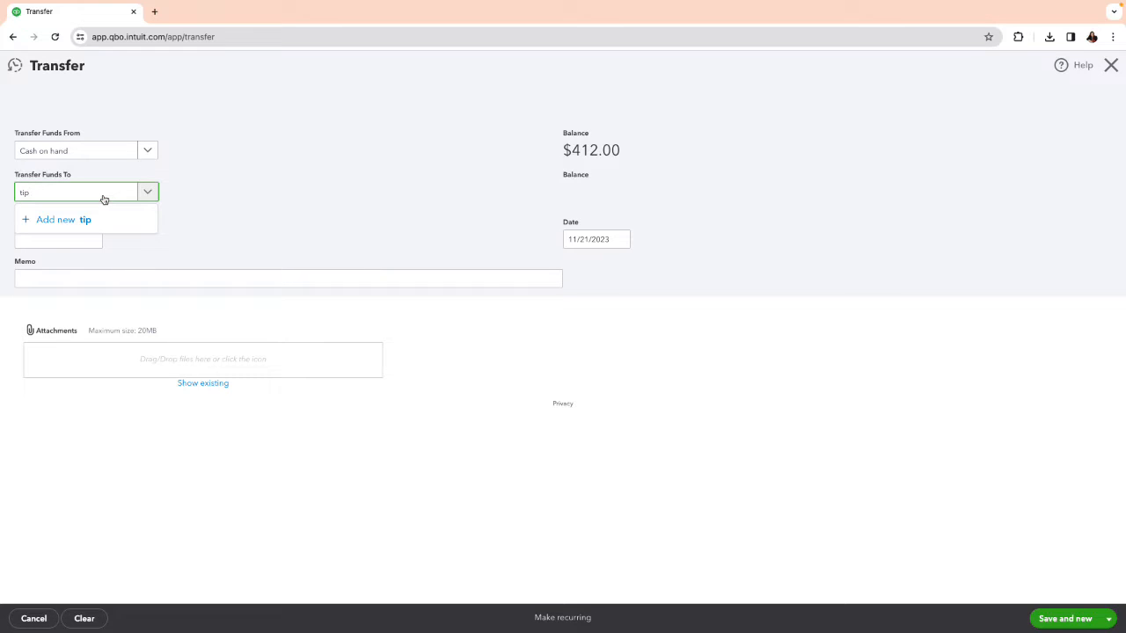
key(BackSpace)
key(BackSpace)
text(undis)
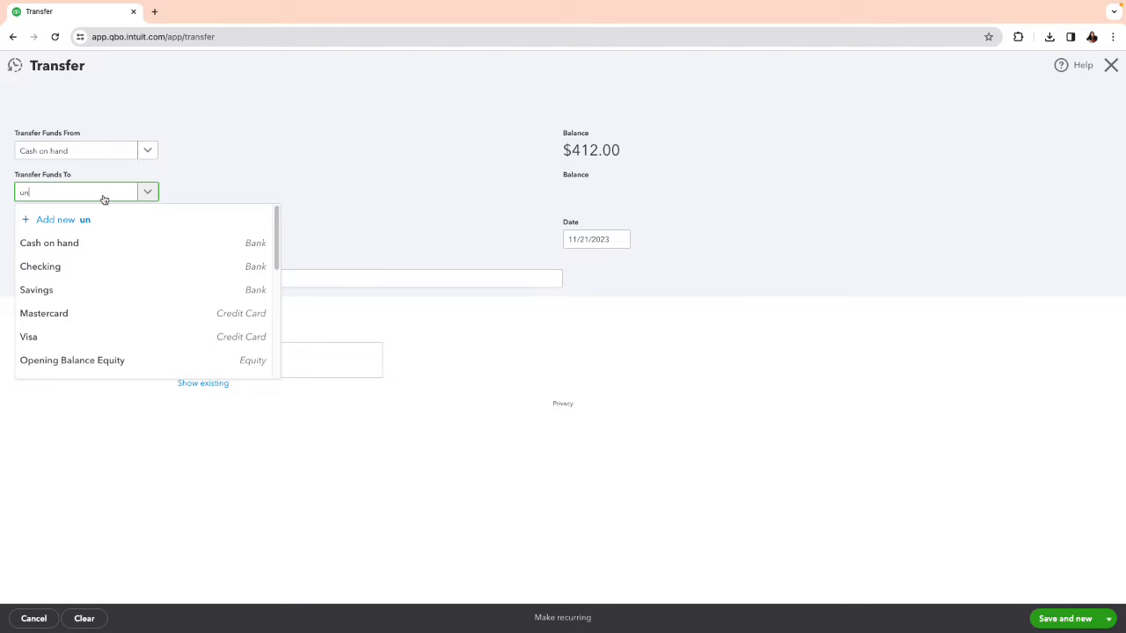
key(BackSpace)
key(BackSpace)
key(BackSpace)
key(BackSpace)
key(BackSpace)
click(1113, 69)
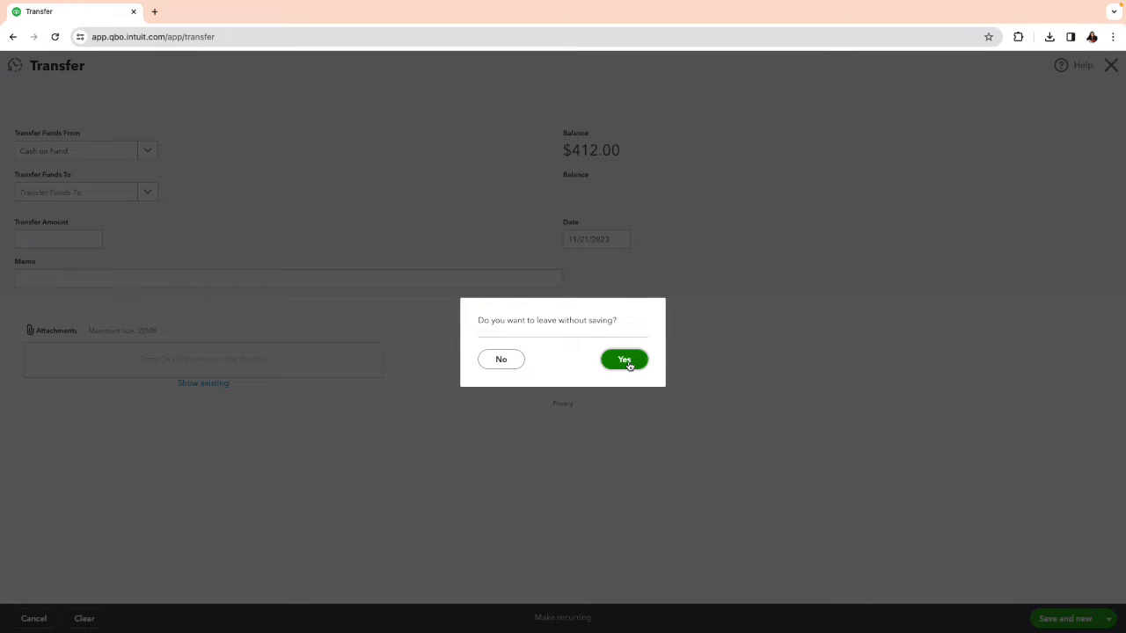
click(502, 369)
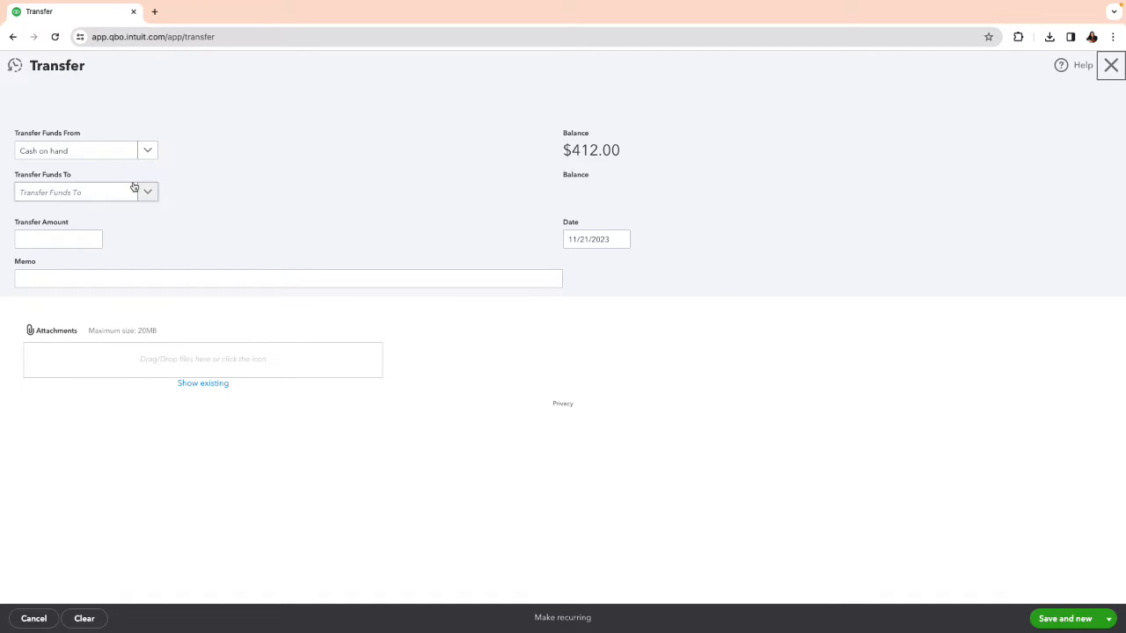
click(1112, 66)
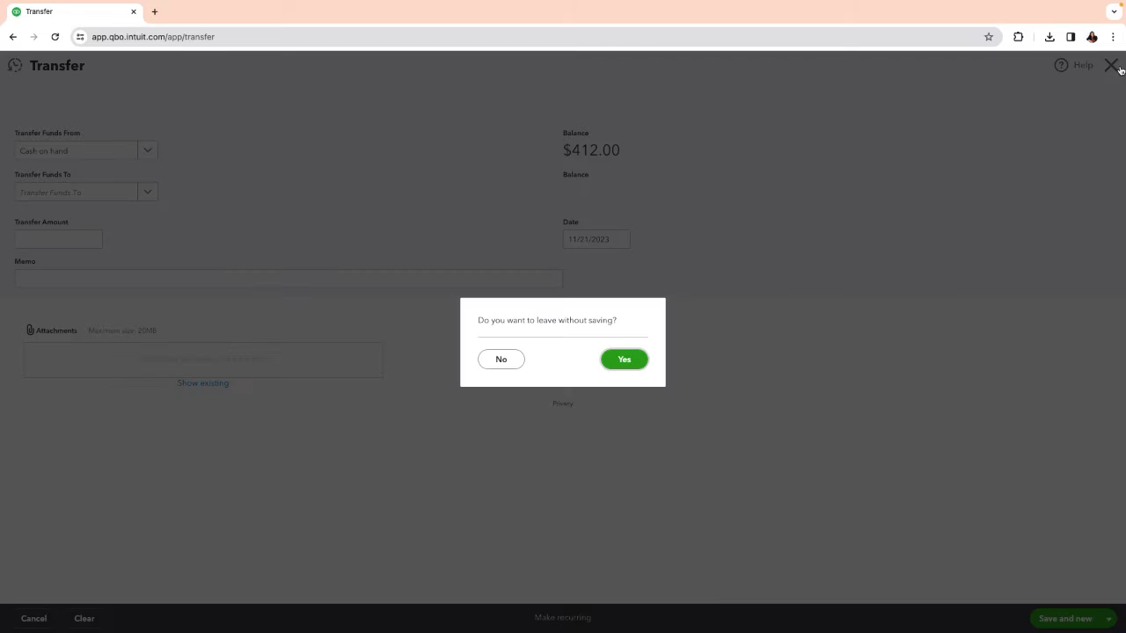
click(623, 364)
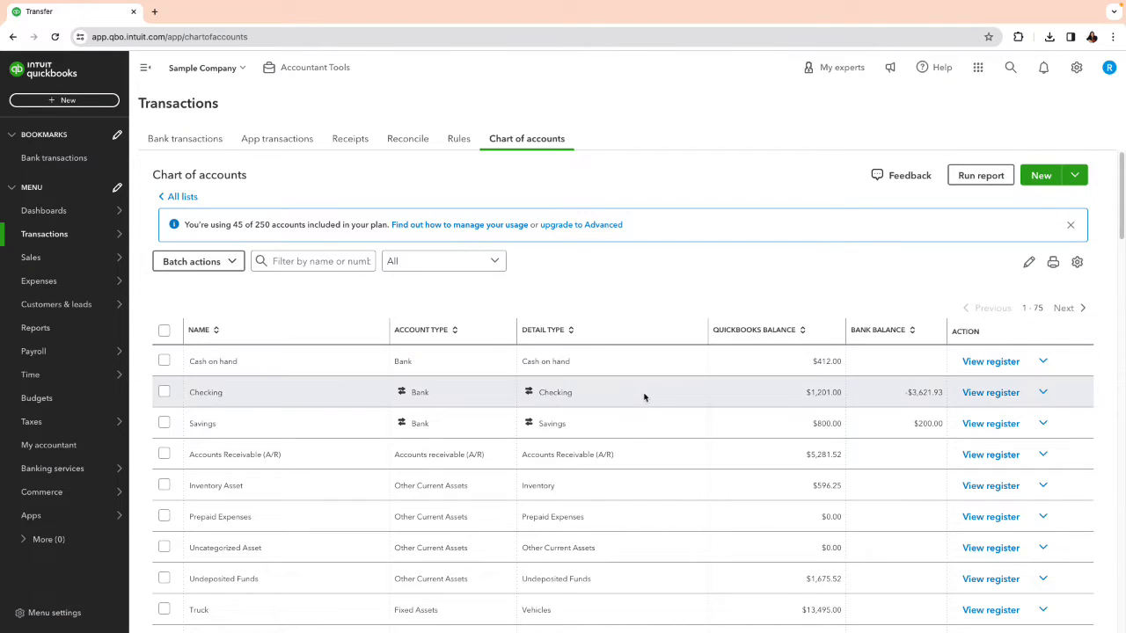
Open the bank transactions page to view the connected bank and credit card accounts.
mouse_move(68, 212)
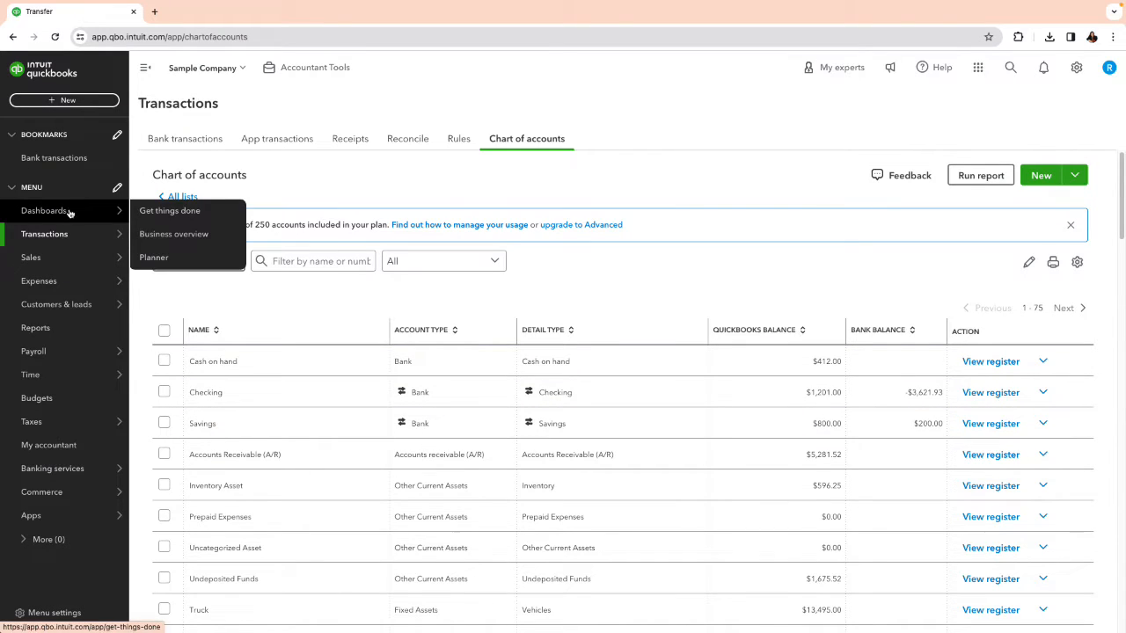
mouse_move(73, 234)
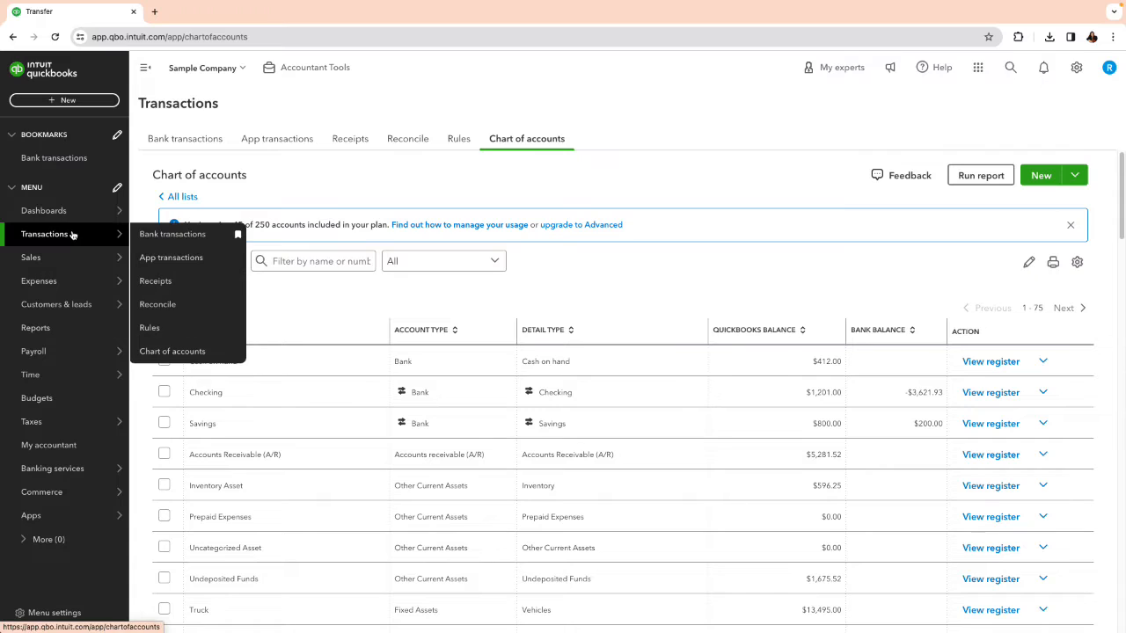
click(171, 233)
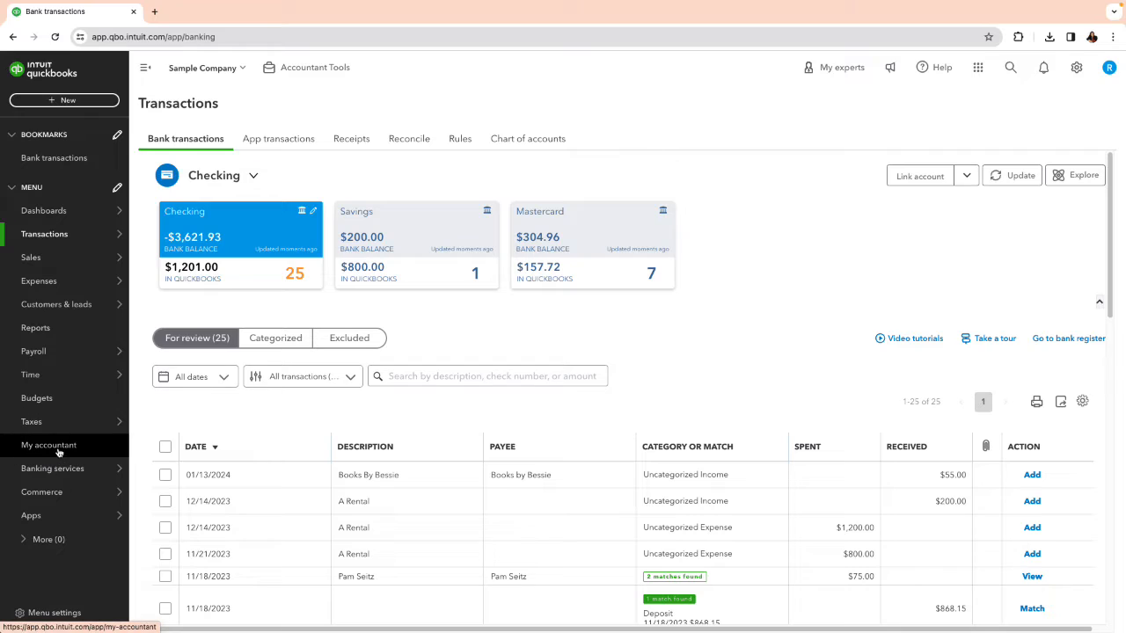
Return to the chart of accounts and open the Cash on hand register to review its transactions.
mouse_move(59, 358)
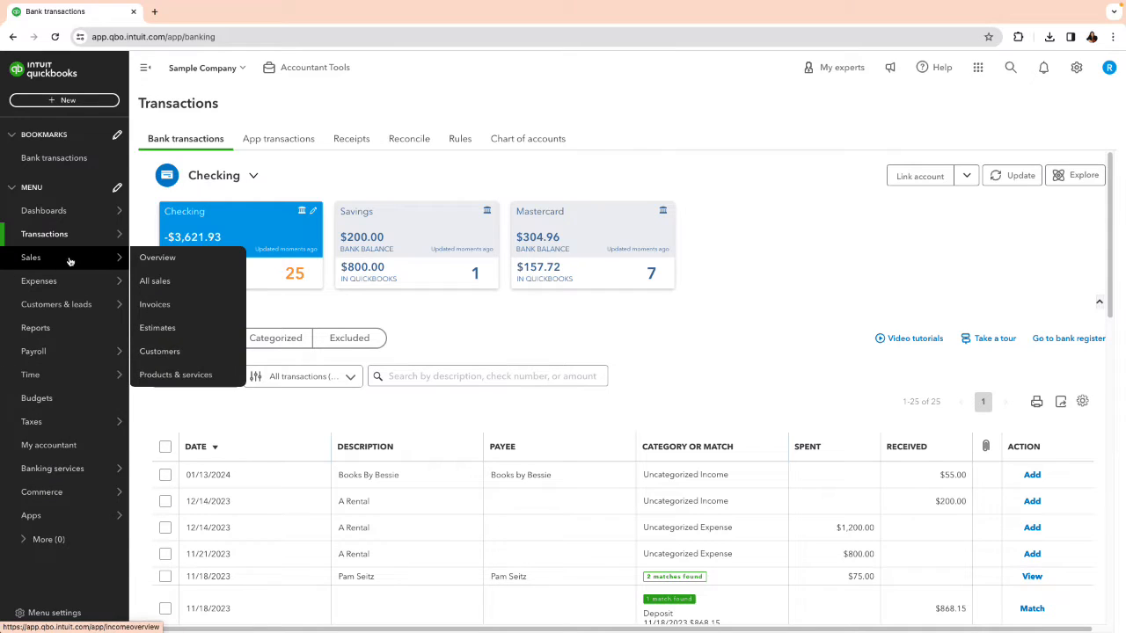
mouse_move(81, 239)
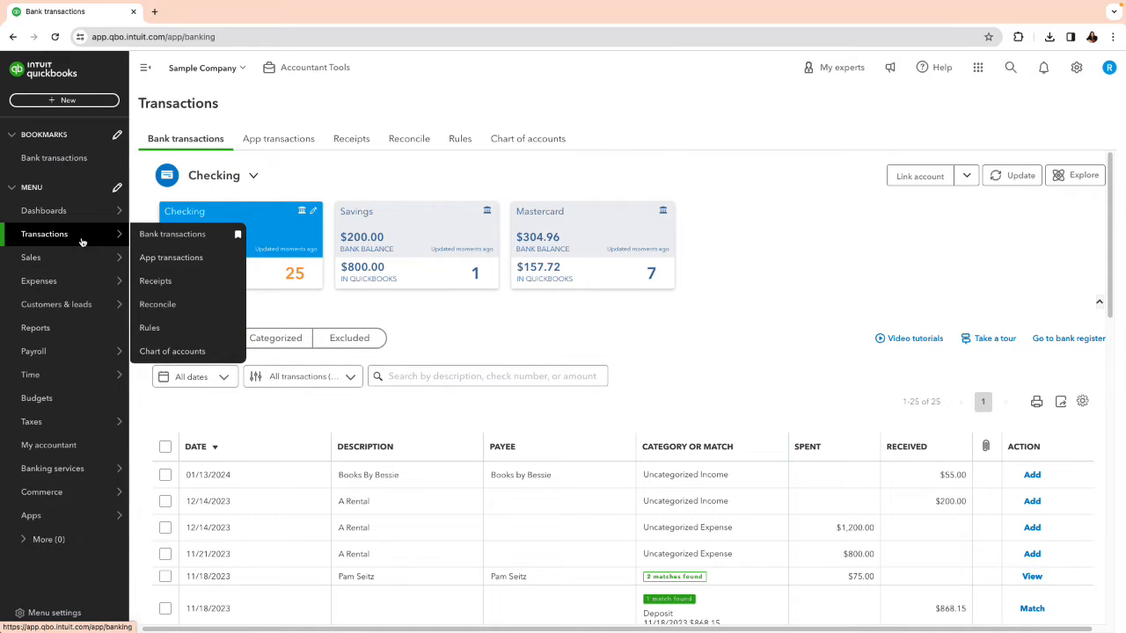
click(179, 353)
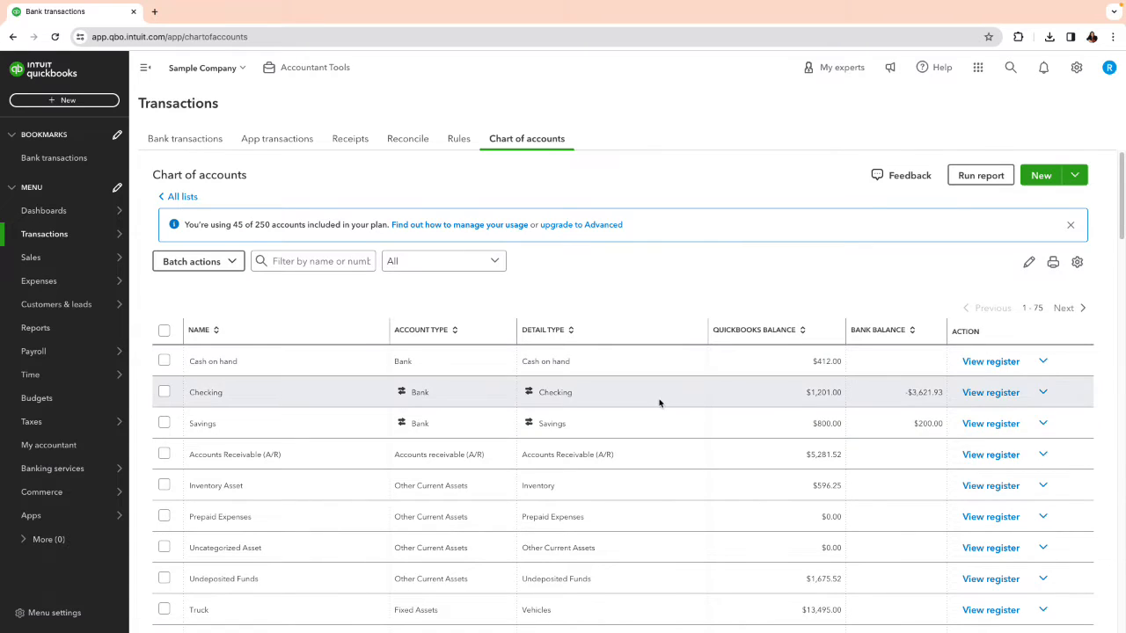
click(1001, 366)
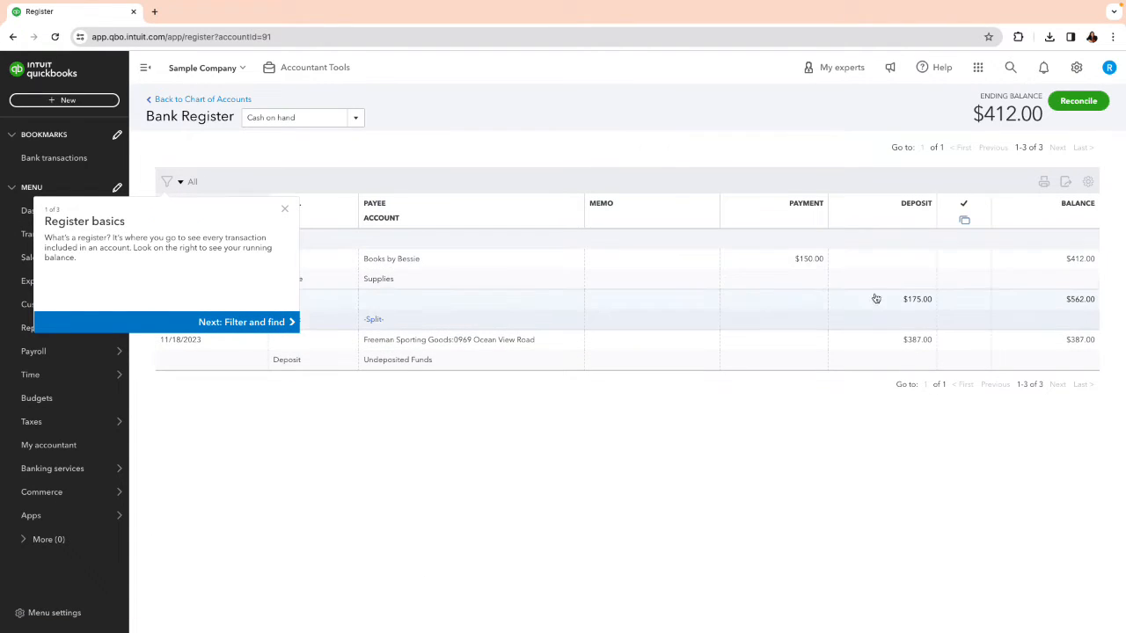
Trace the 11/19/2023 deposit of $175.00 to the Bill's Windsurf Shop payment and its linked invoice, then return to the register.
click(288, 210)
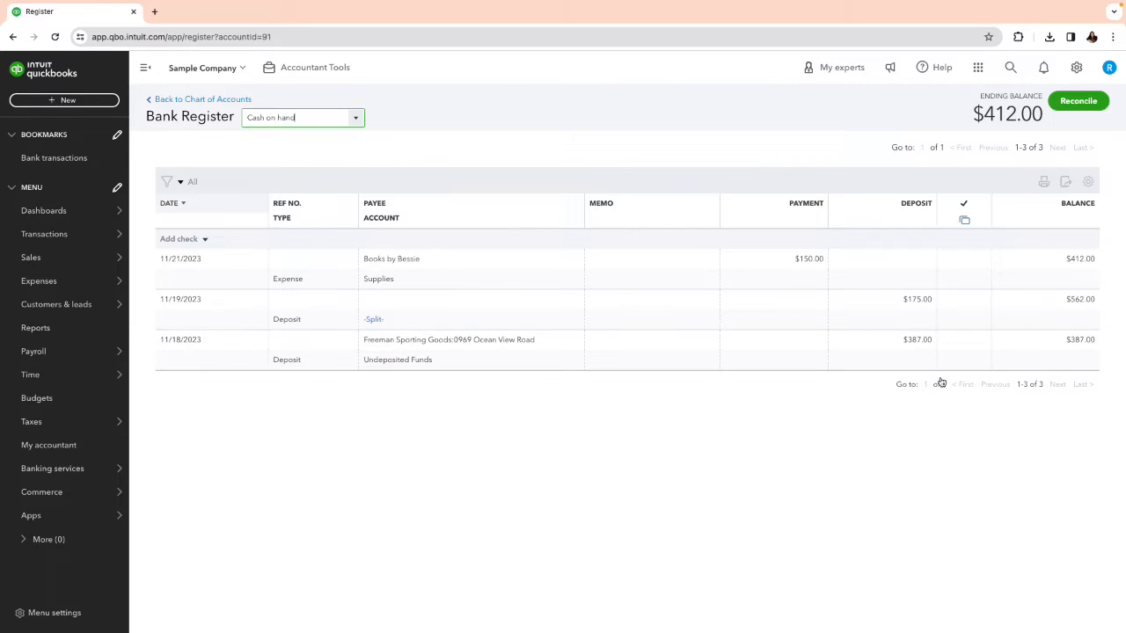
click(923, 303)
click(969, 355)
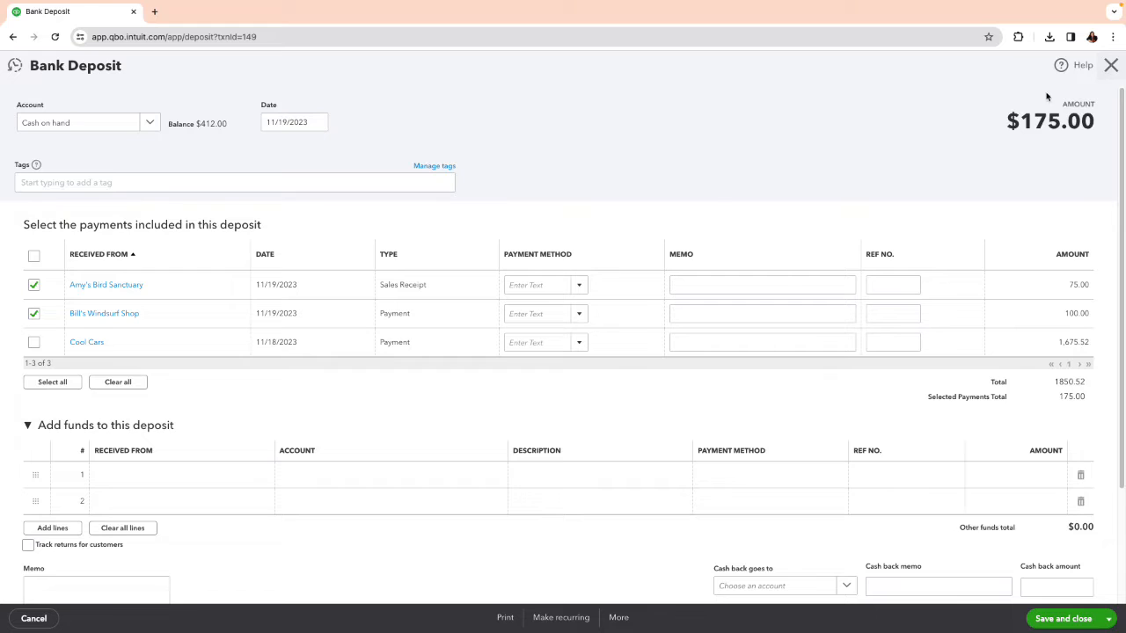
click(129, 315)
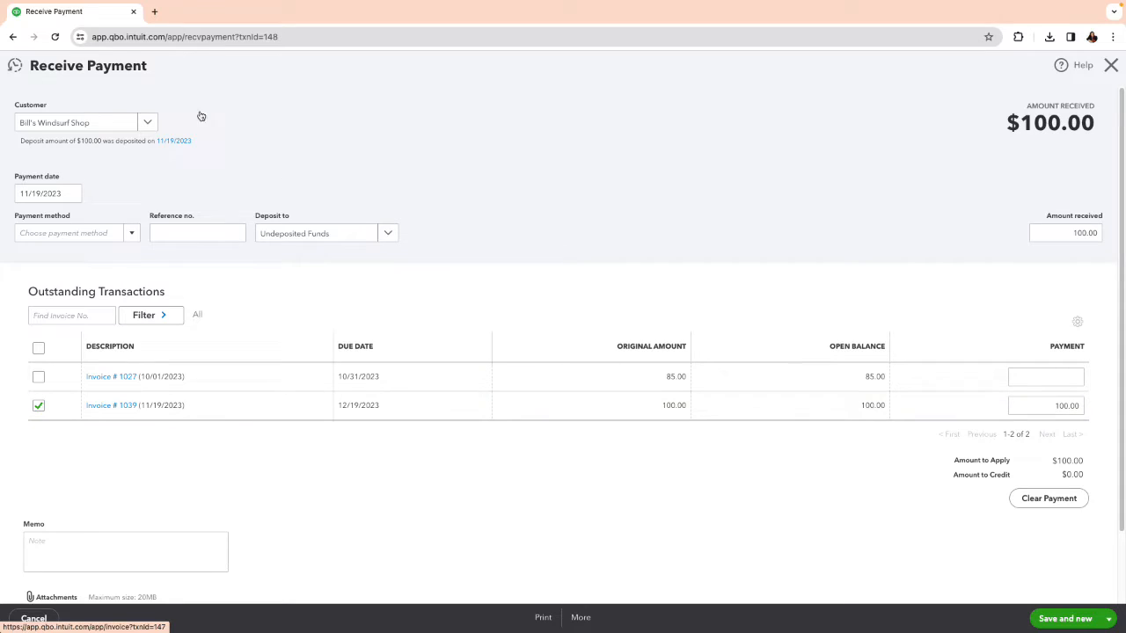
click(104, 407)
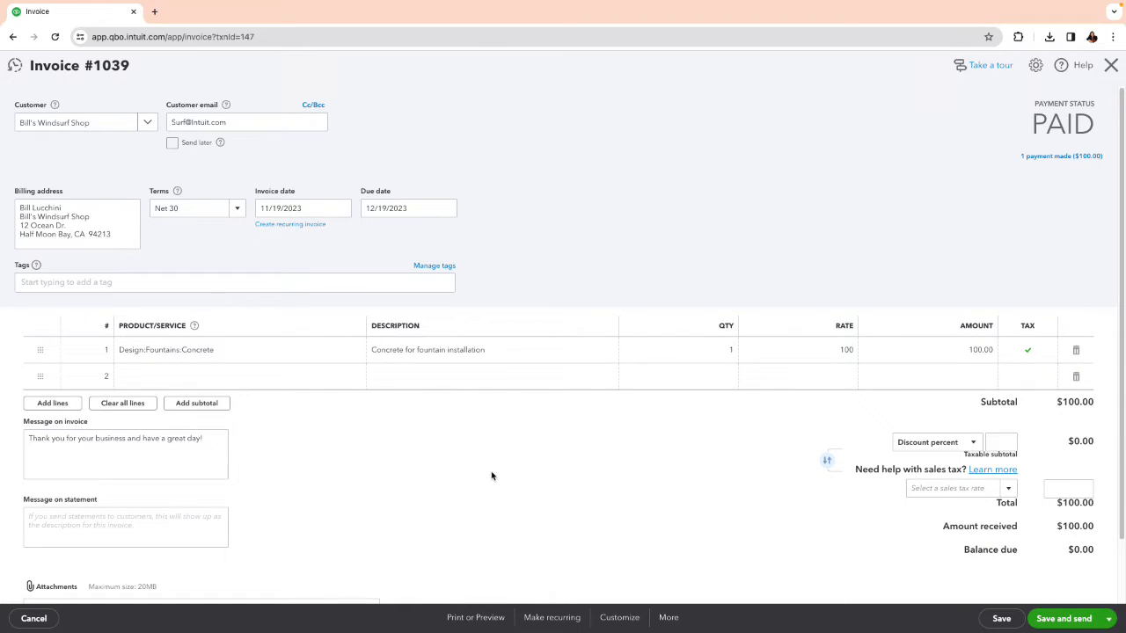
click(1111, 66)
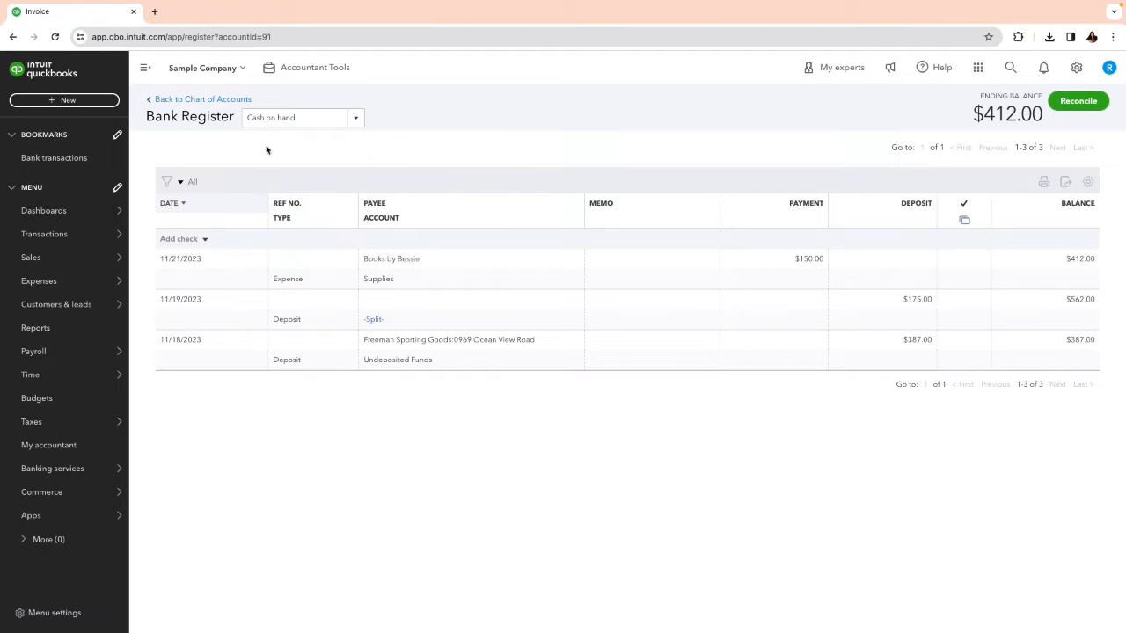
Leave the Cash on hand register and open the bank transactions awaiting review for the Checking account.
click(188, 99)
mouse_move(64, 220)
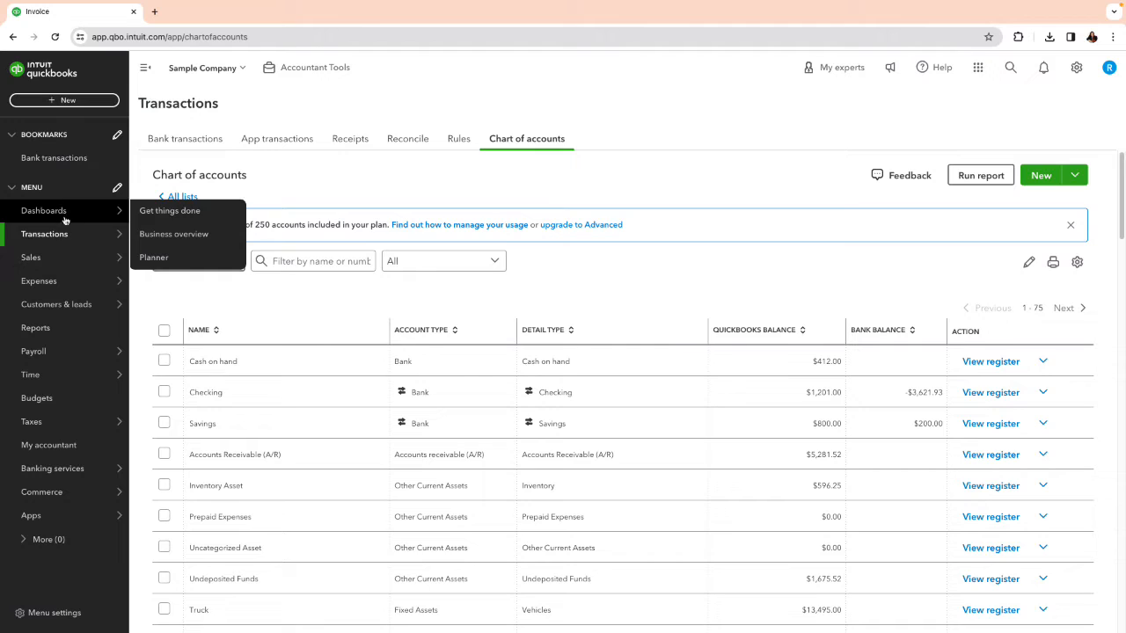
click(185, 240)
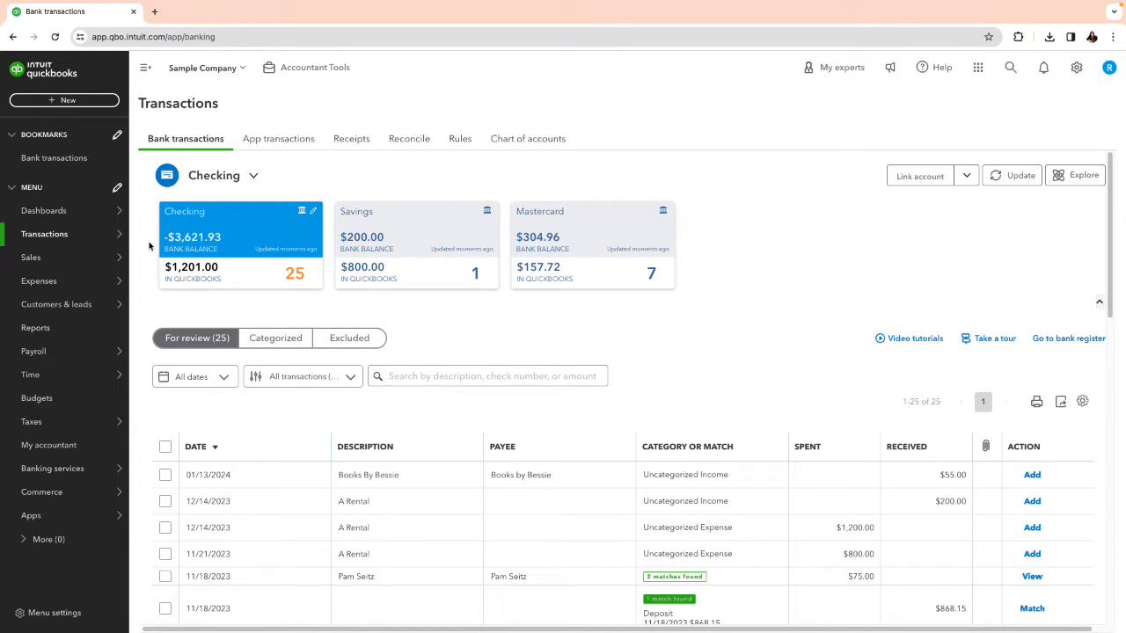
Record the 01/13/2024 Books By Bessie receipt of $55.00 as a transfer from the Cash on hand account.
click(953, 477)
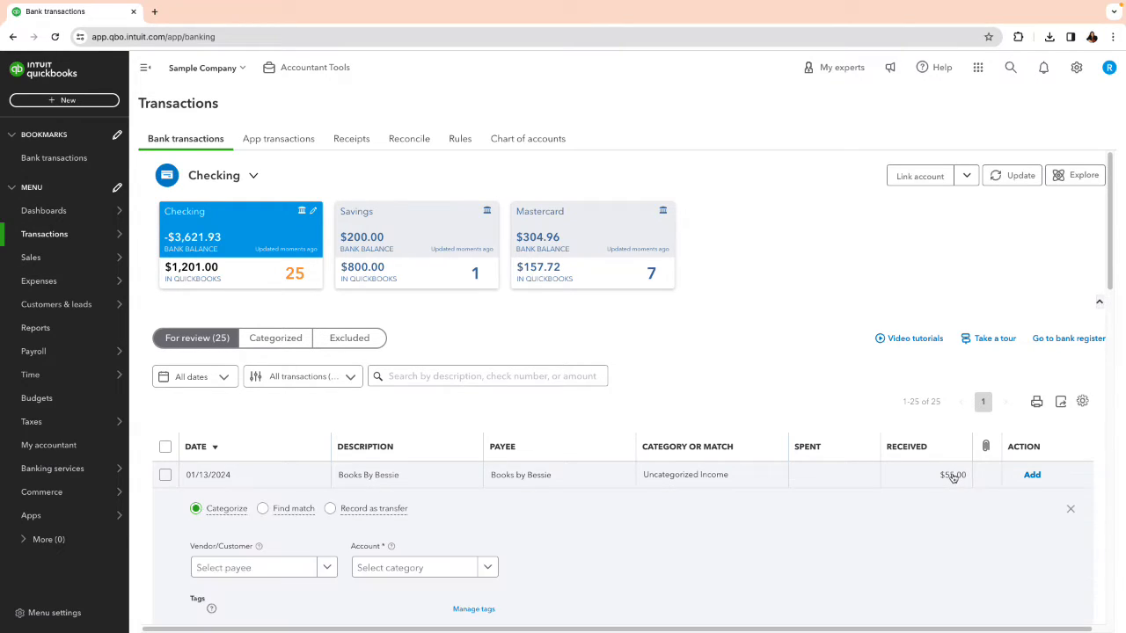
scroll(947, 467, down, 1)
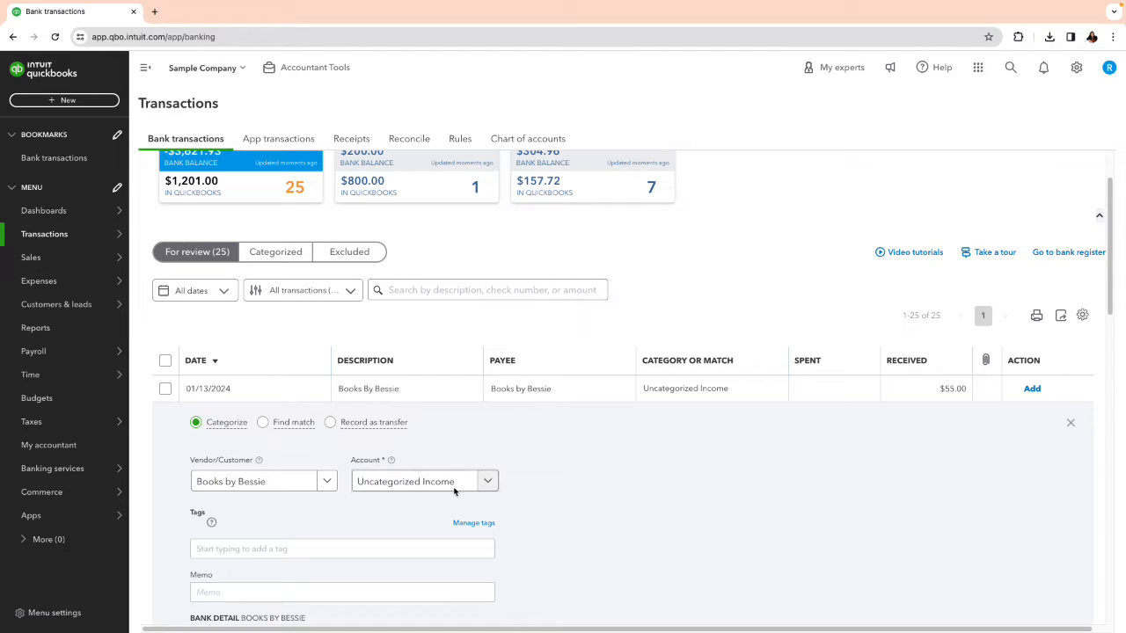
click(330, 422)
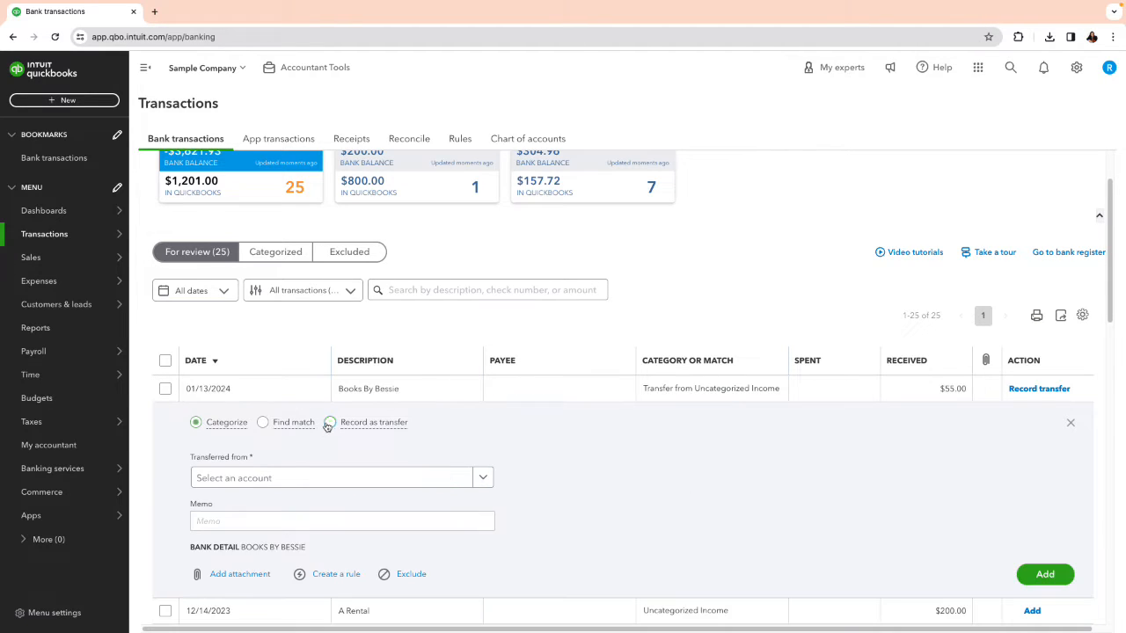
click(244, 478)
text(cash)
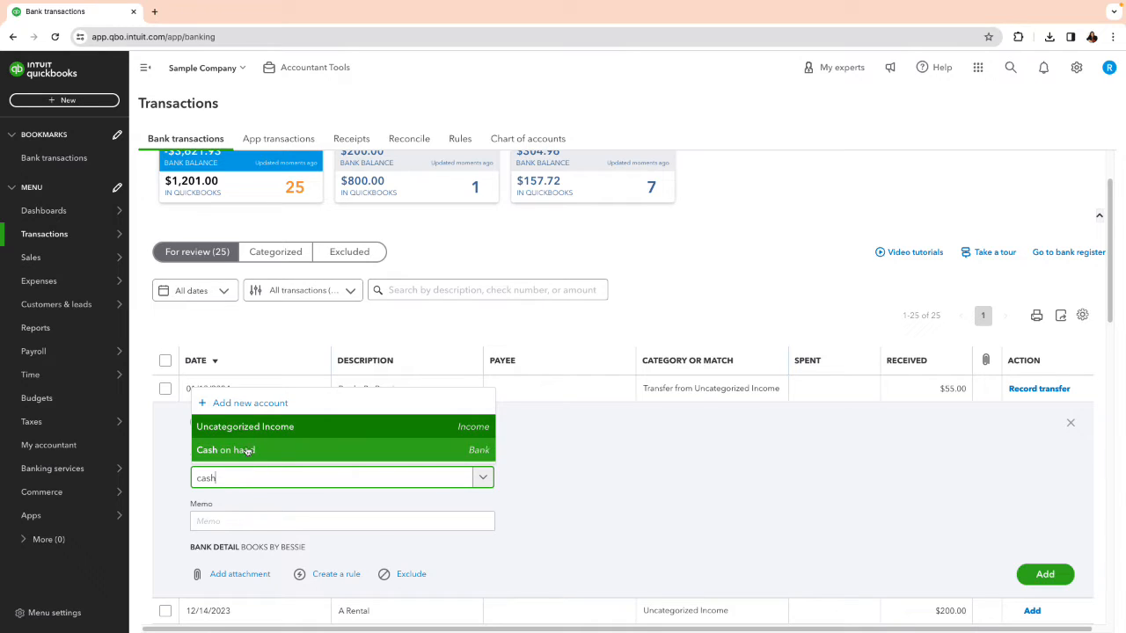
click(247, 450)
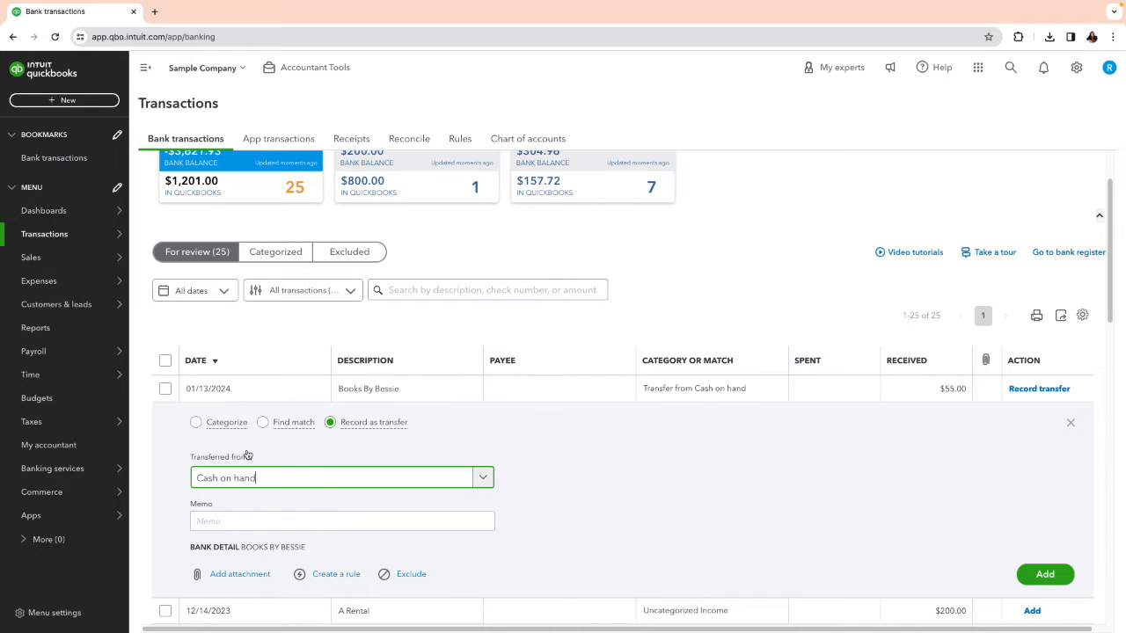
click(1047, 575)
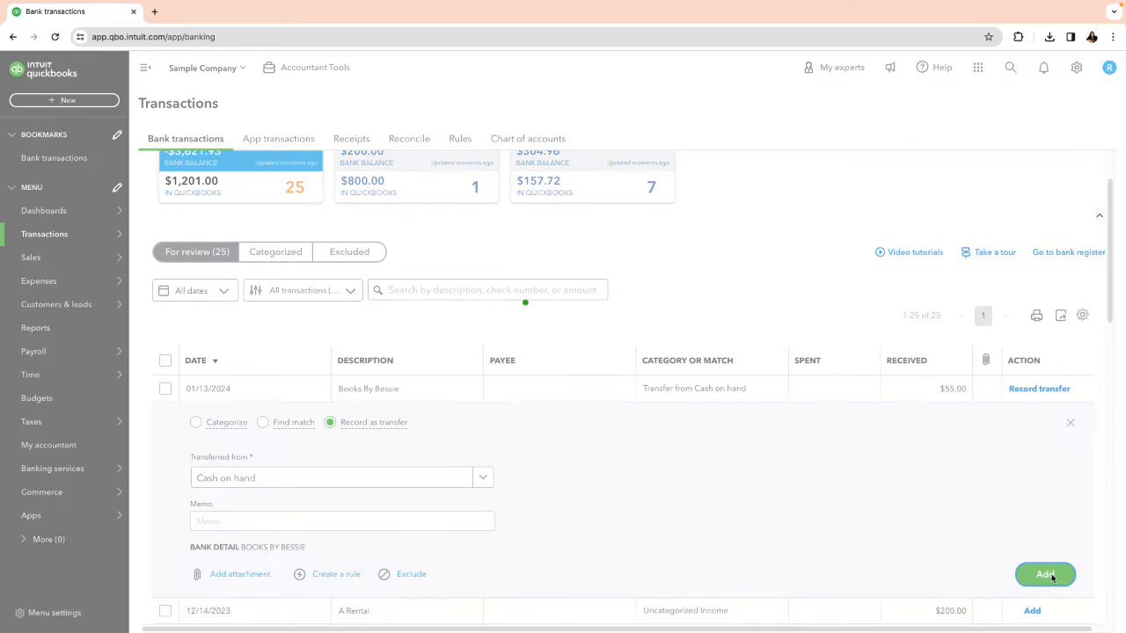
Record the 12/14/2023 A Rental receipt of $200.00 as a transfer from the Cash on hand account.
click(963, 390)
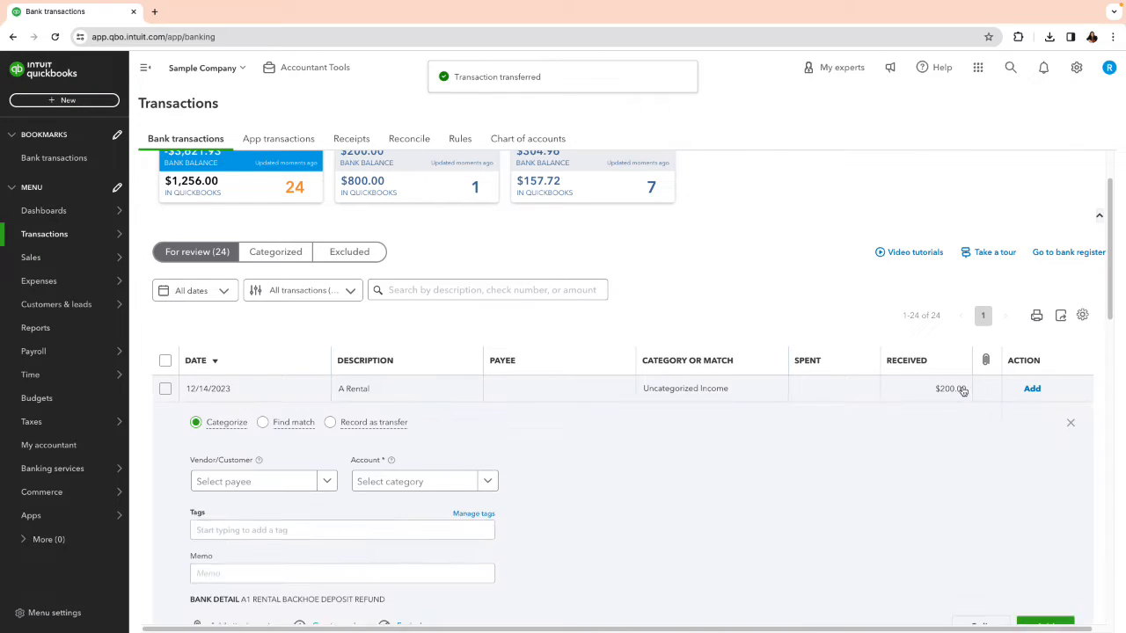
click(331, 424)
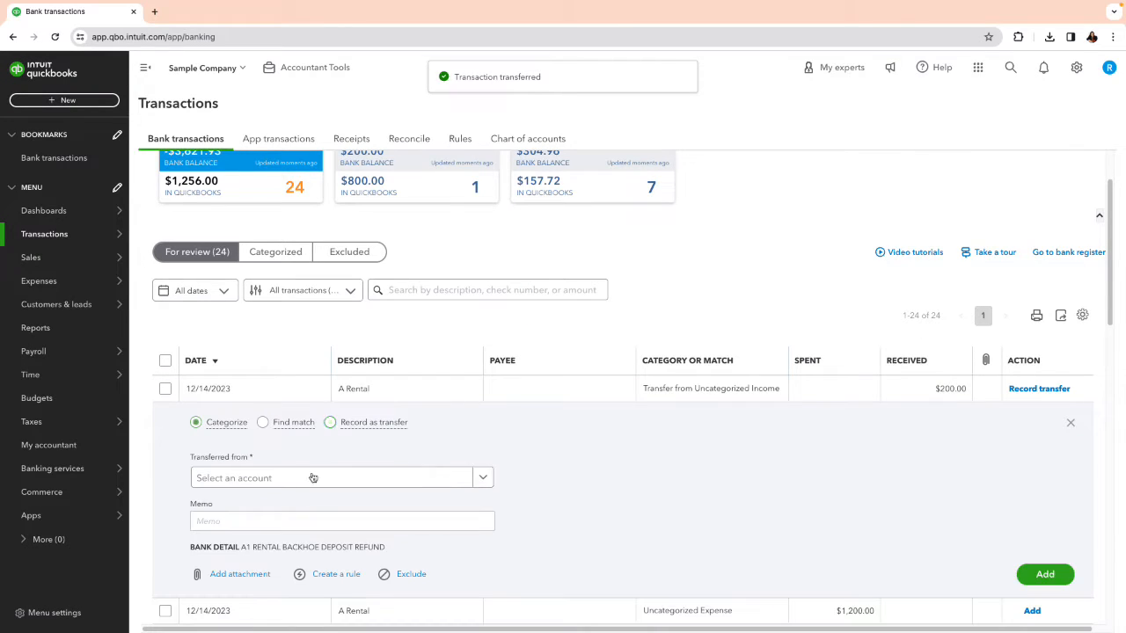
click(292, 480)
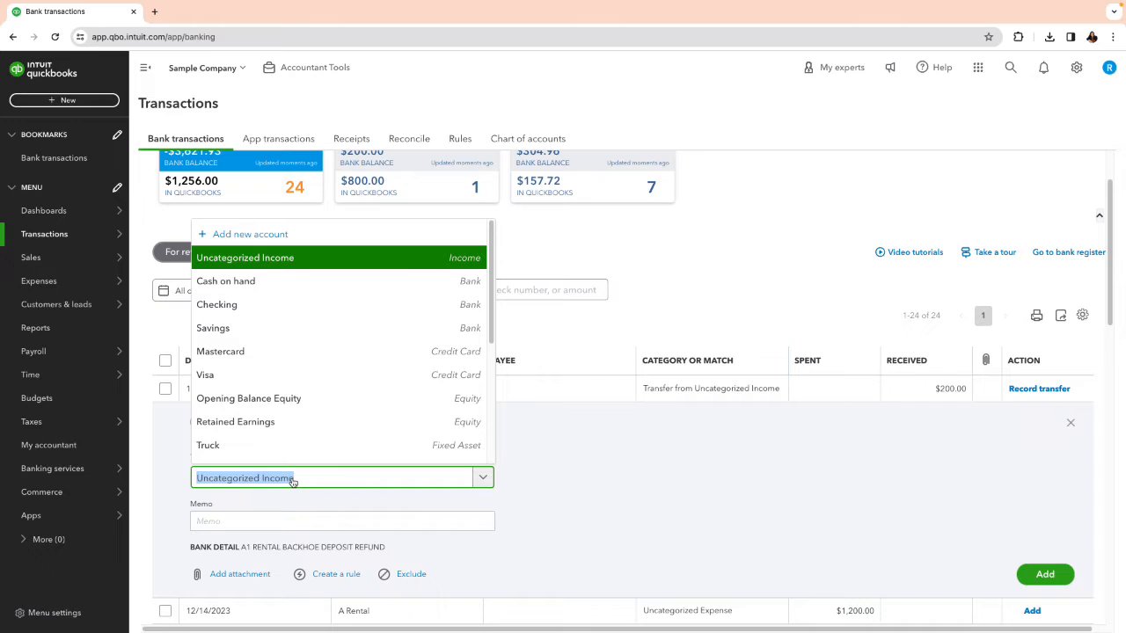
text(cash)
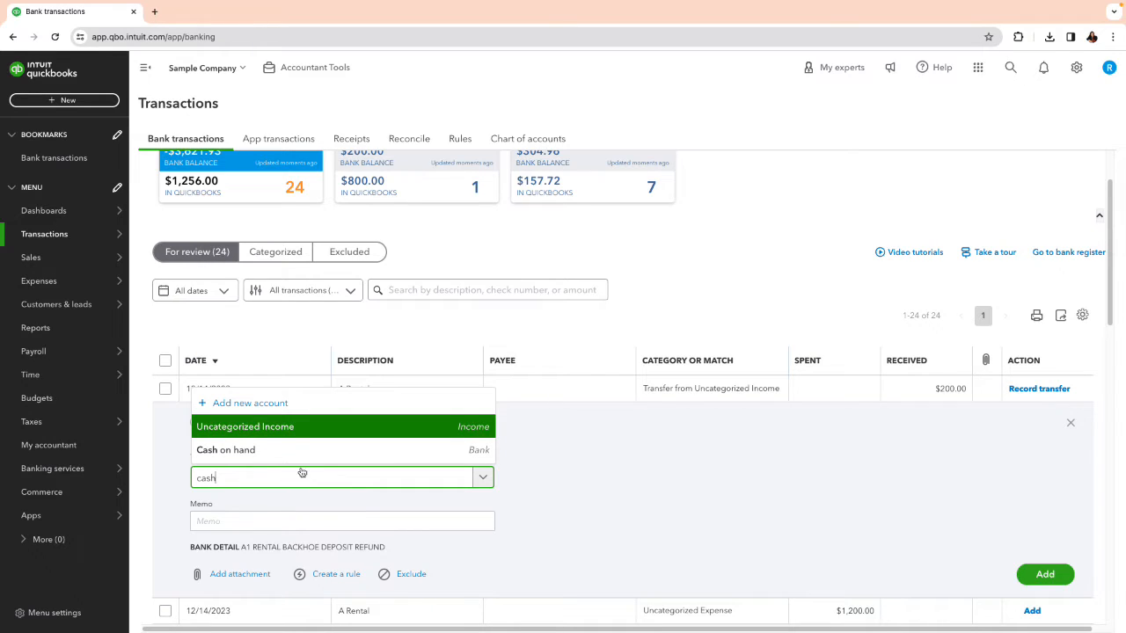
click(286, 452)
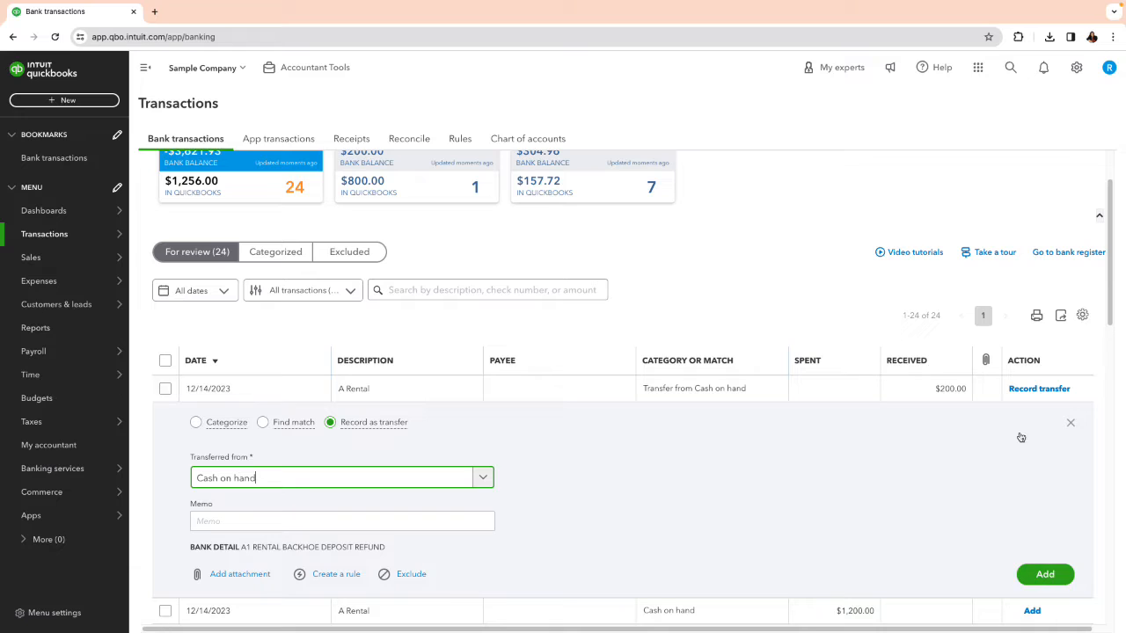
click(1022, 575)
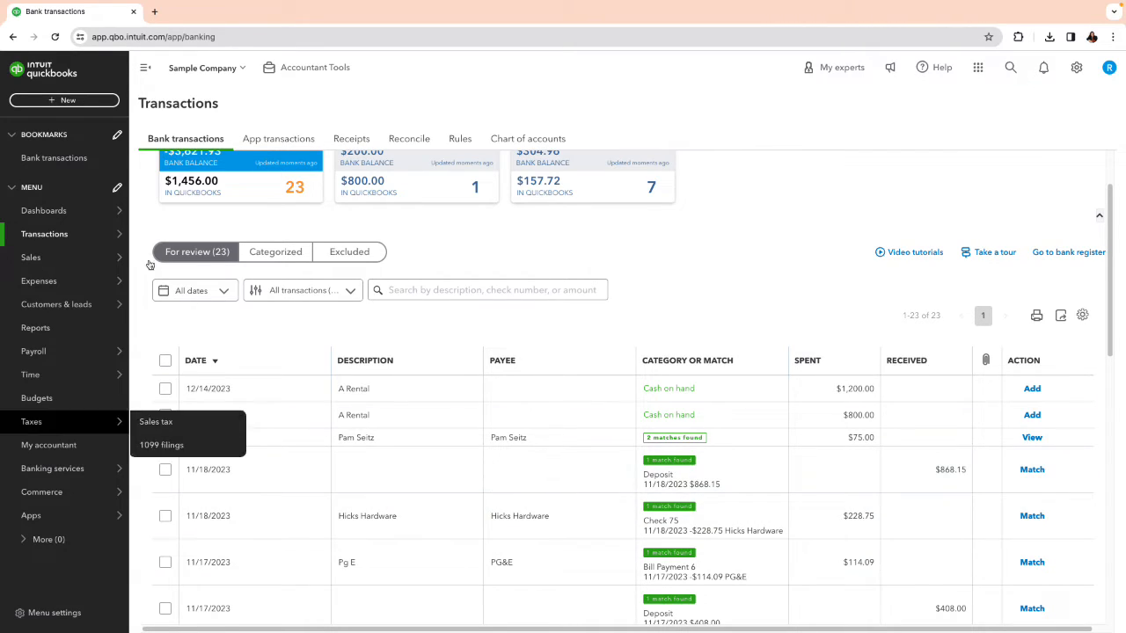
Open the Cash on hand register from the chart of accounts and examine the recorded transfers to Checking.
mouse_move(74, 236)
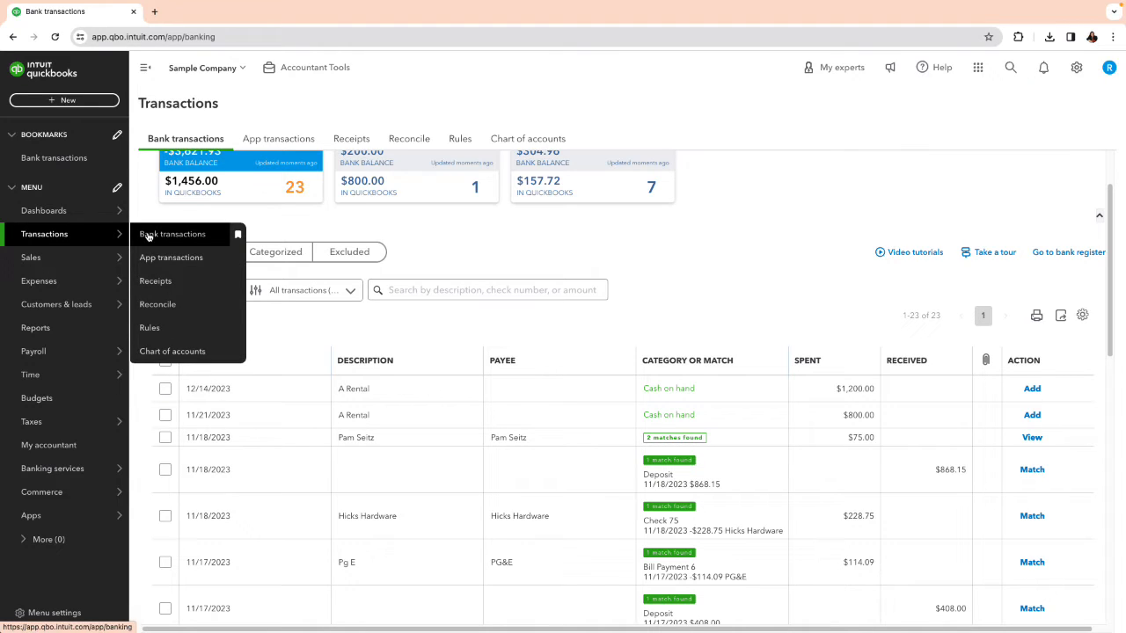
click(198, 352)
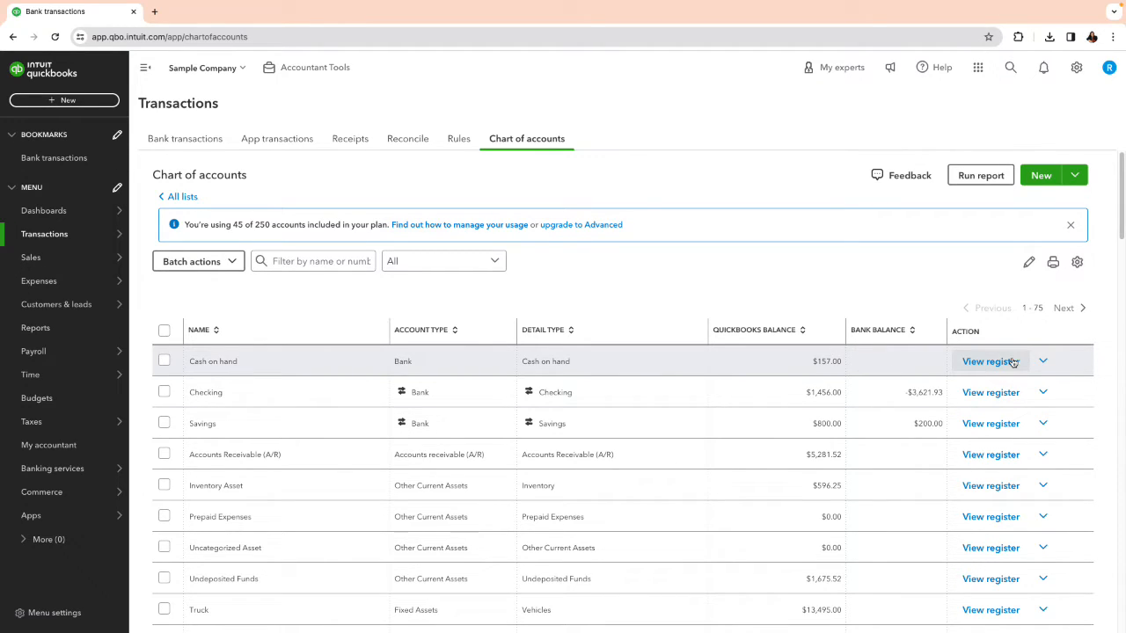
click(1008, 362)
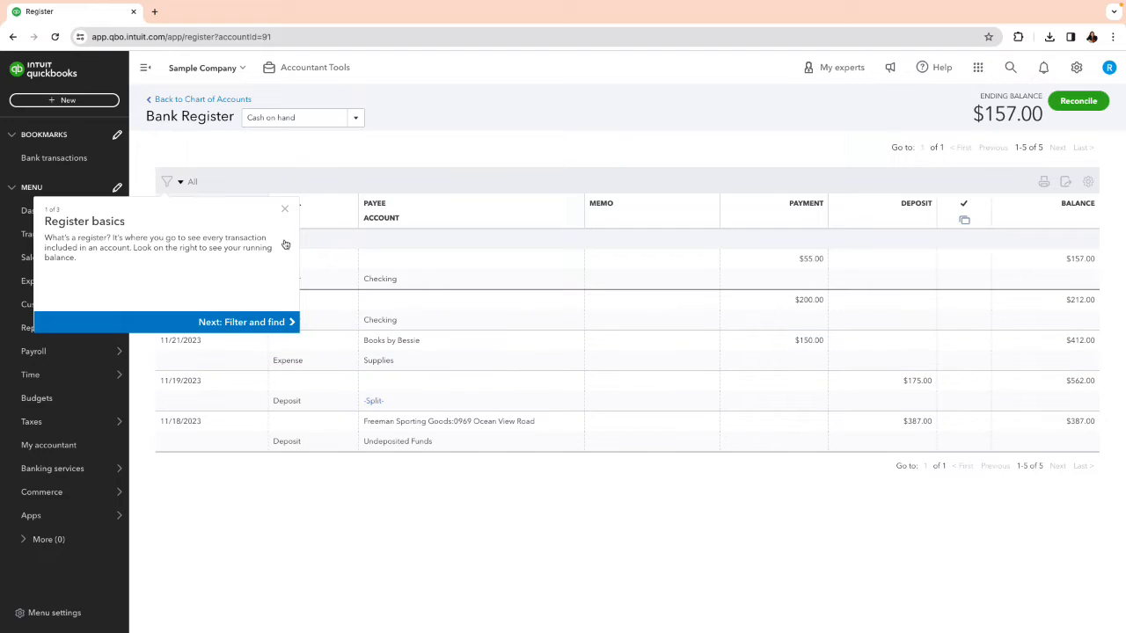
click(284, 209)
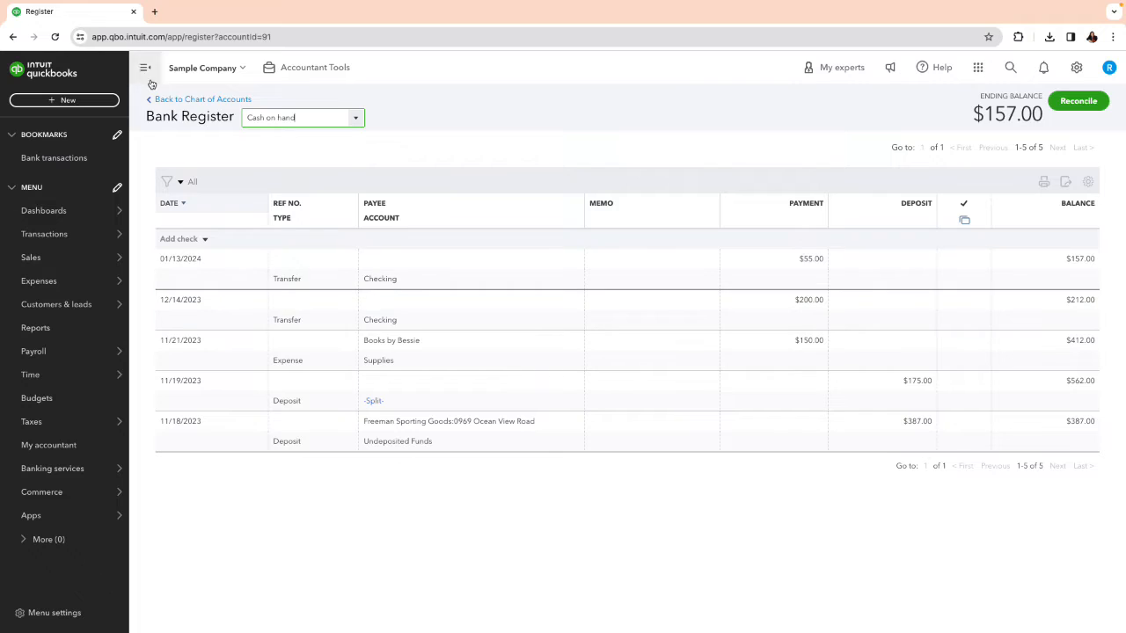
Reopen the Cash on hand register from the chart of accounts and open its reconciliation form, dismissing the introduction.
click(207, 101)
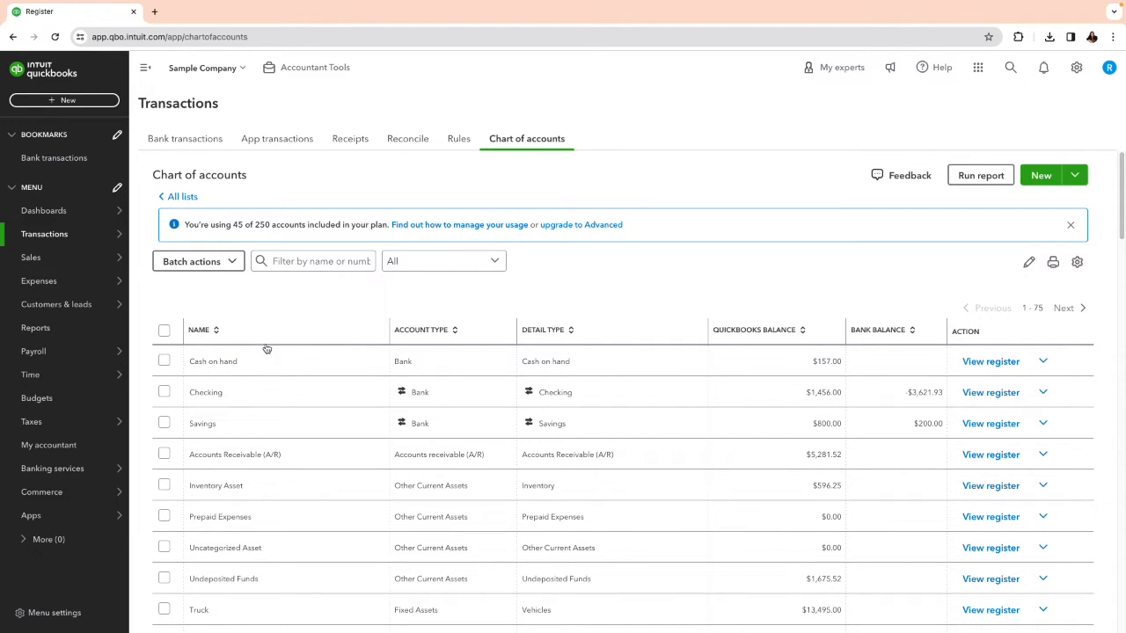
click(971, 364)
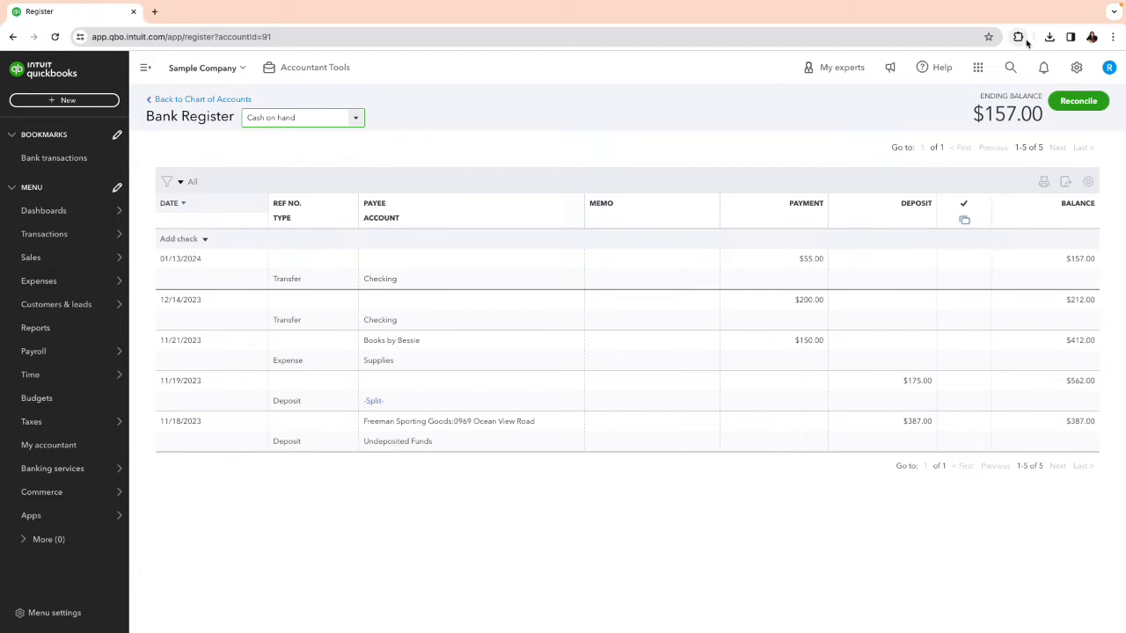
click(1084, 103)
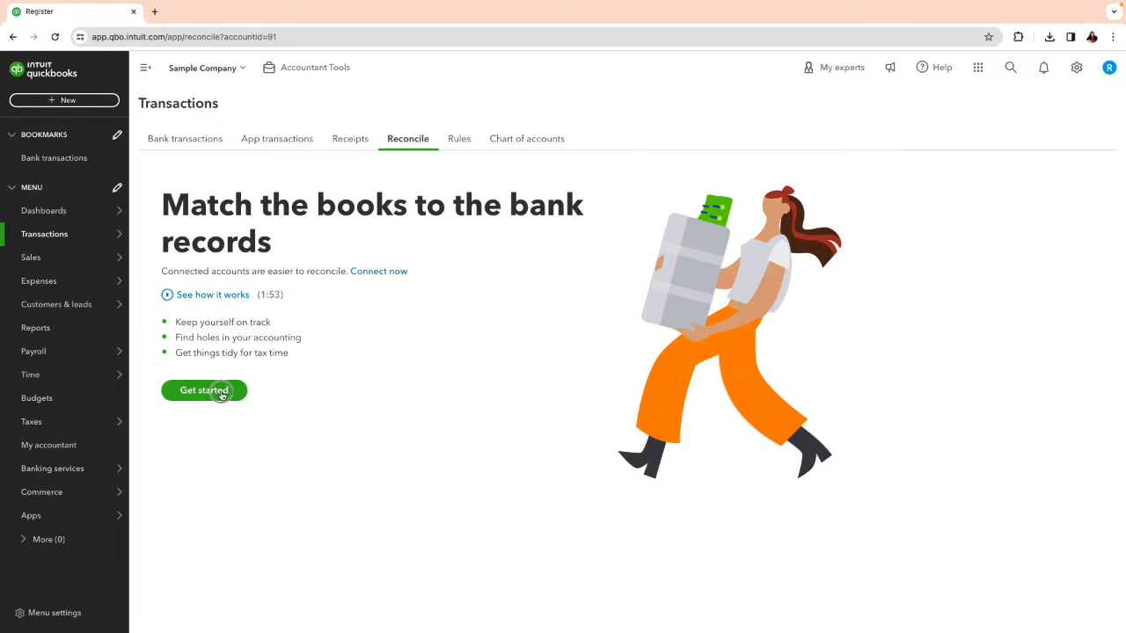
click(223, 395)
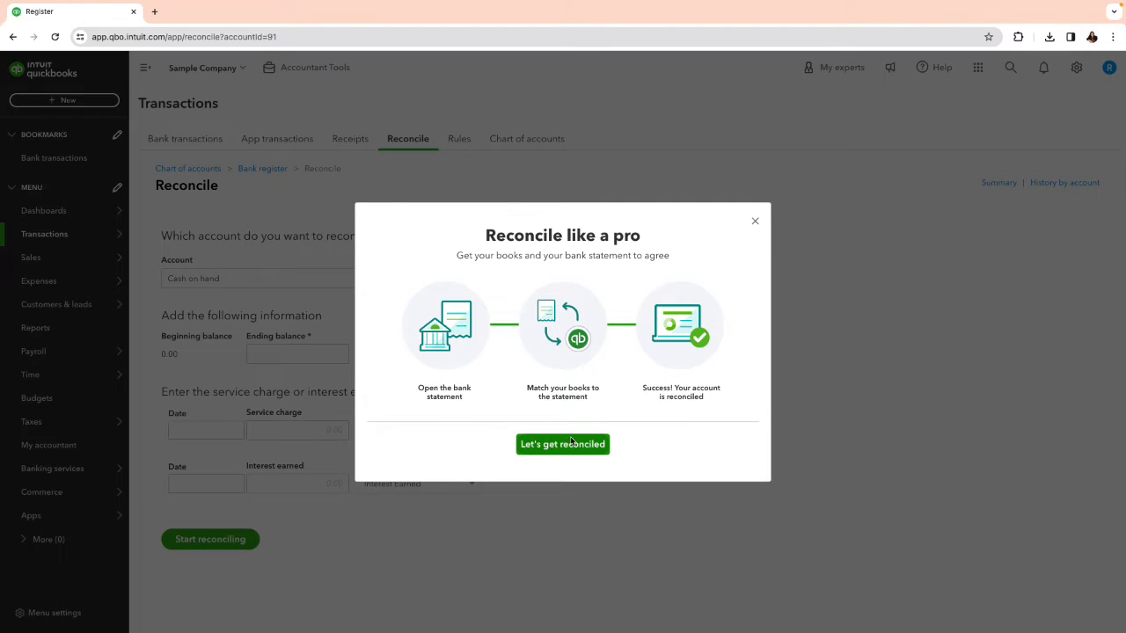
click(754, 221)
Start reconciling Cash on hand with an ending balance of 157.00 and an ending date of 11/30/2023.
click(268, 359)
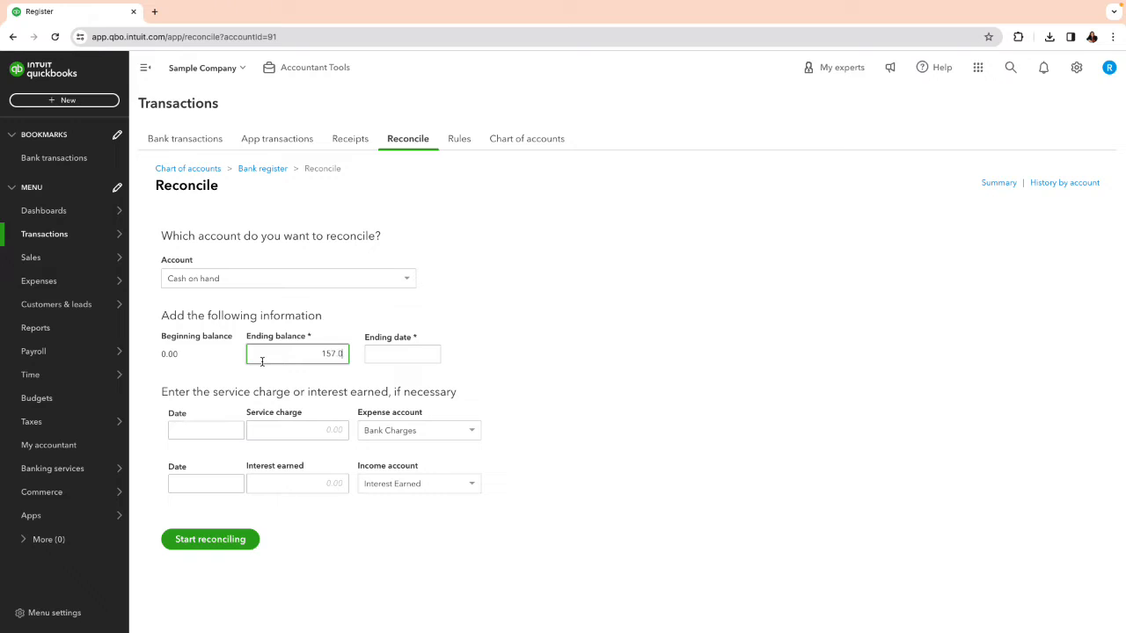
click(402, 355)
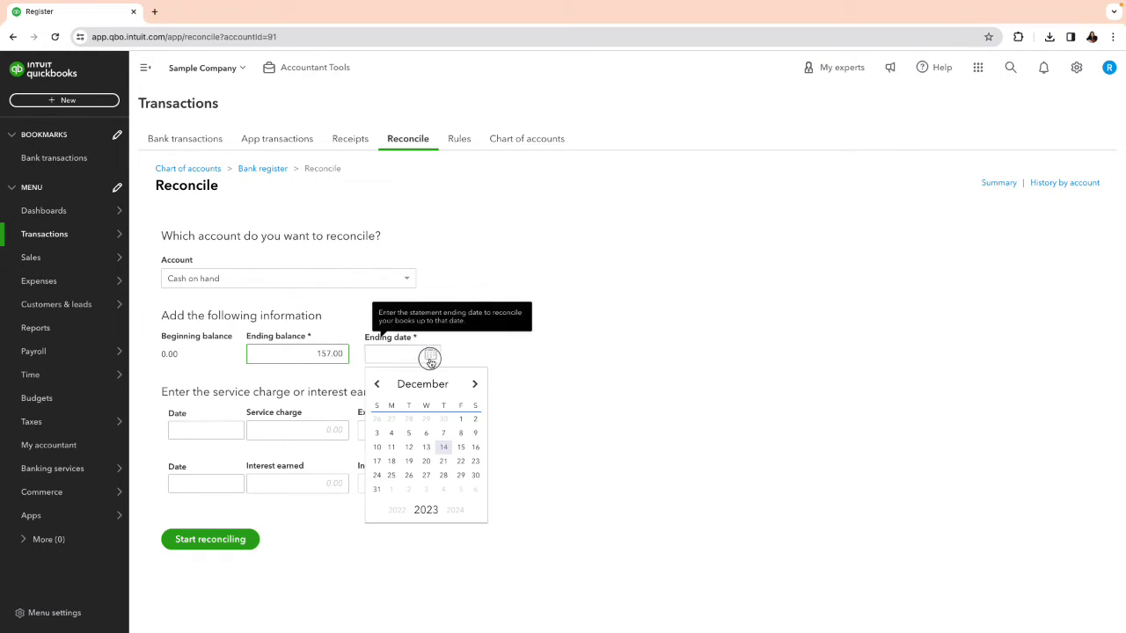
click(378, 388)
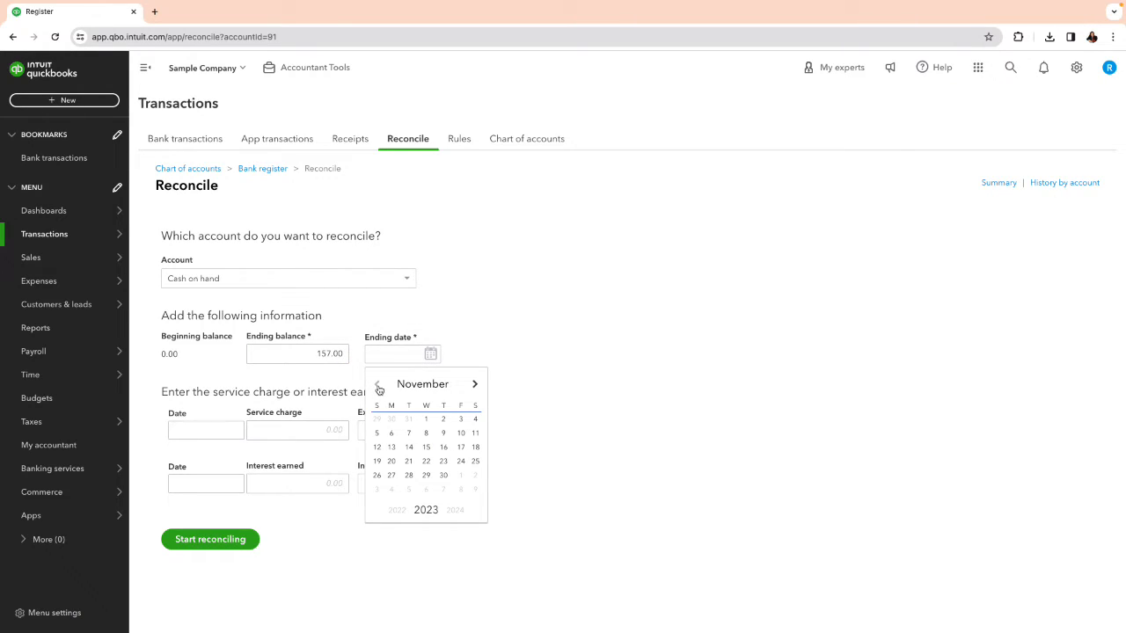
click(445, 477)
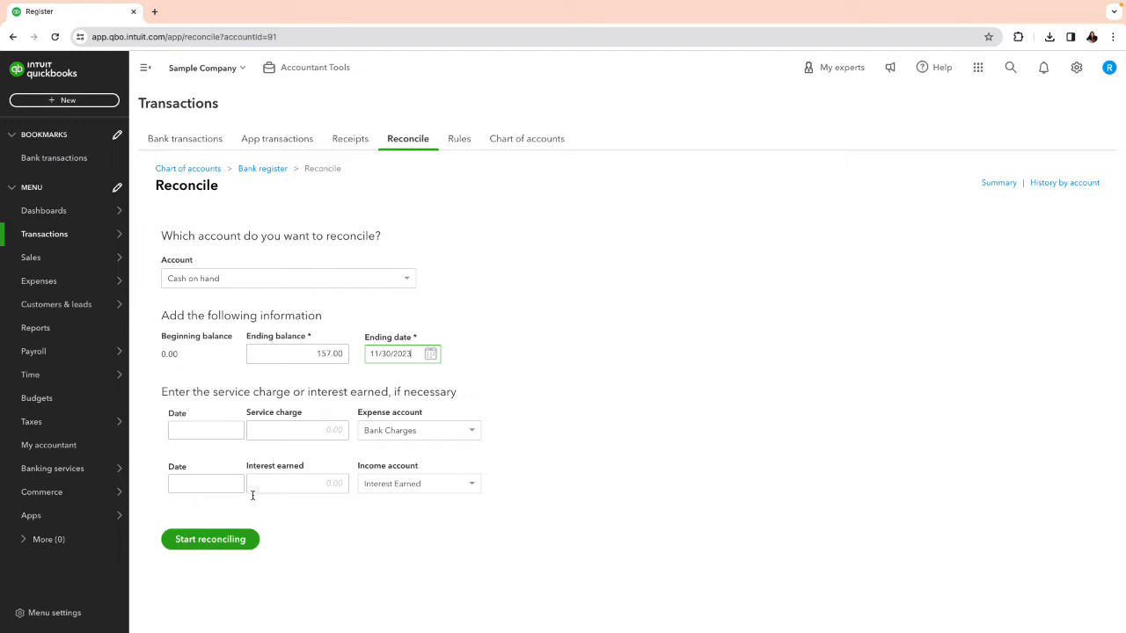
click(232, 542)
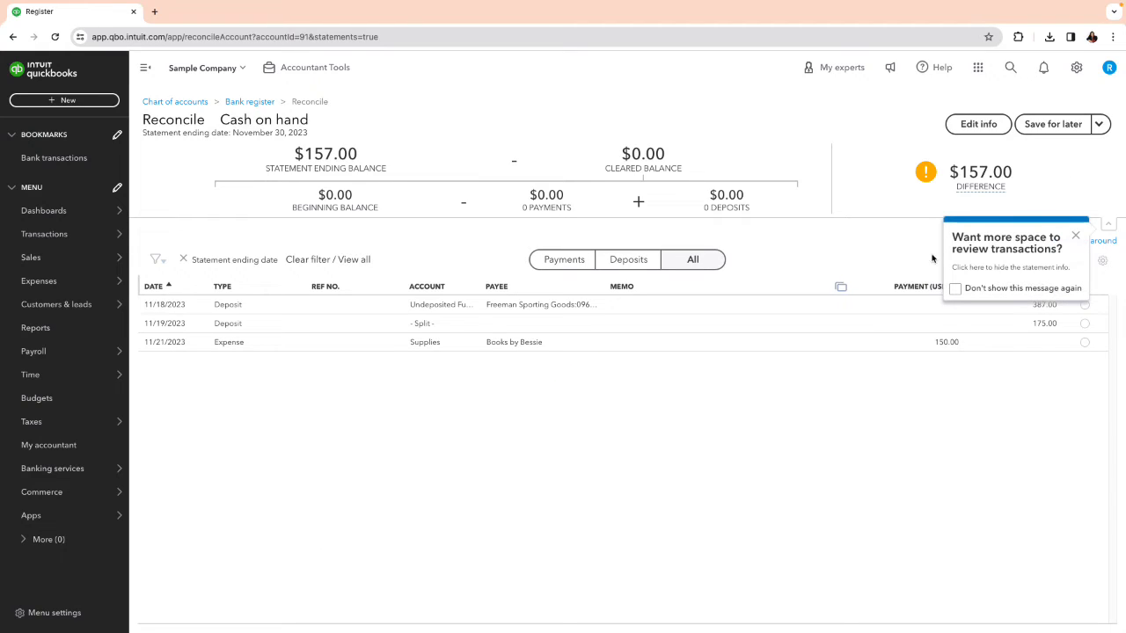
Mark the 11/18/2023 and 11/19/2023 deposits and the 11/21/2023 Books by Bessie expense as cleared, and dismiss the space tip.
click(1085, 304)
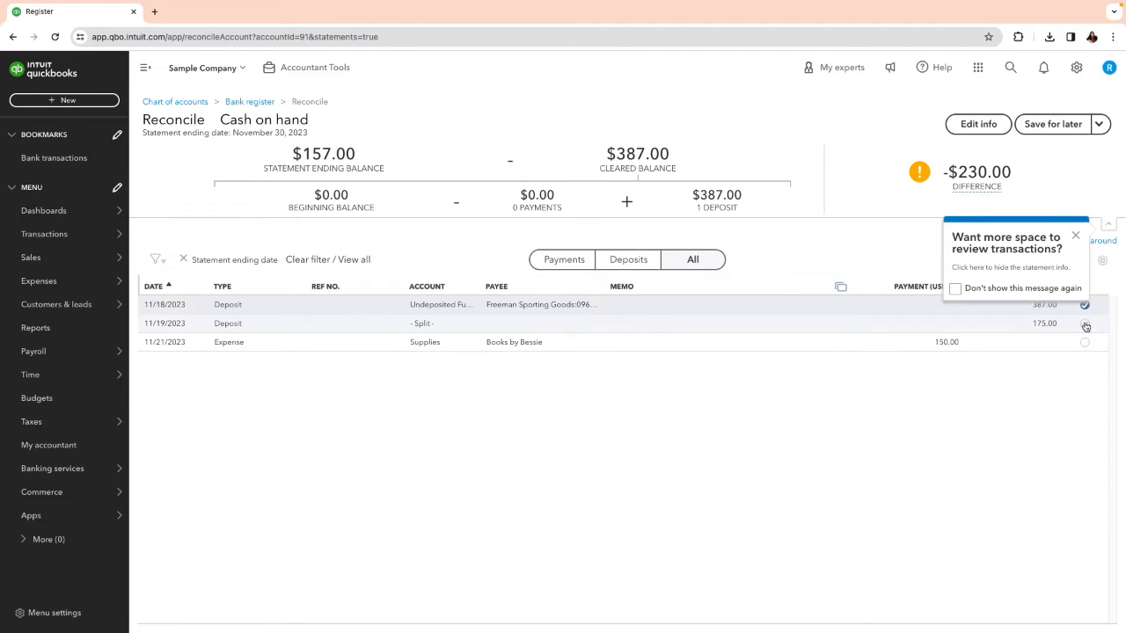
click(1084, 323)
click(1085, 343)
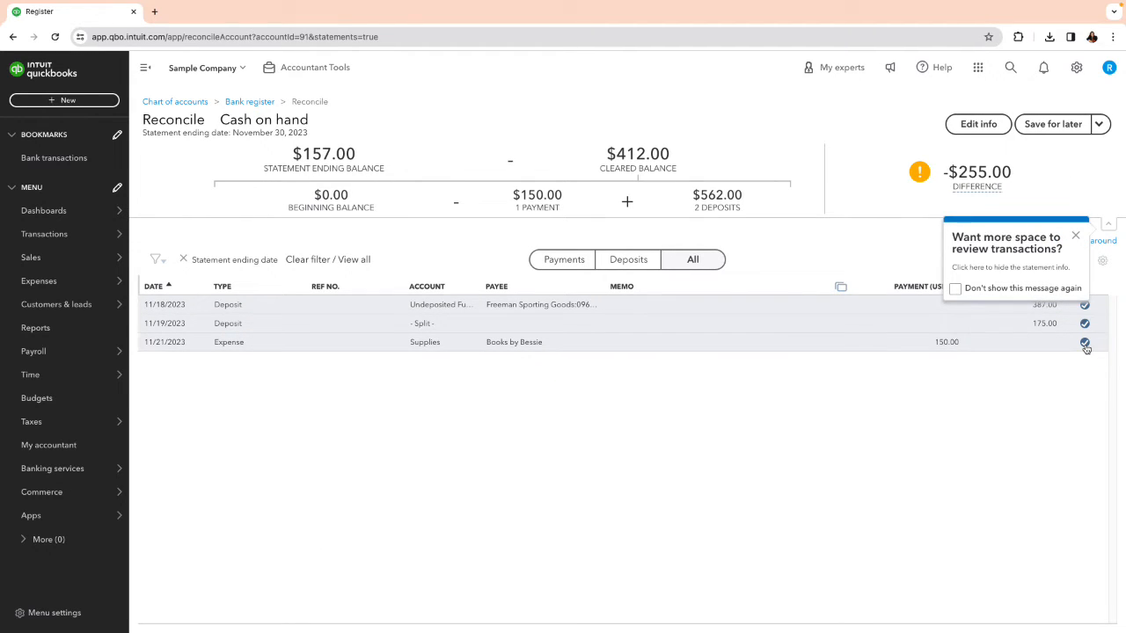
click(1075, 235)
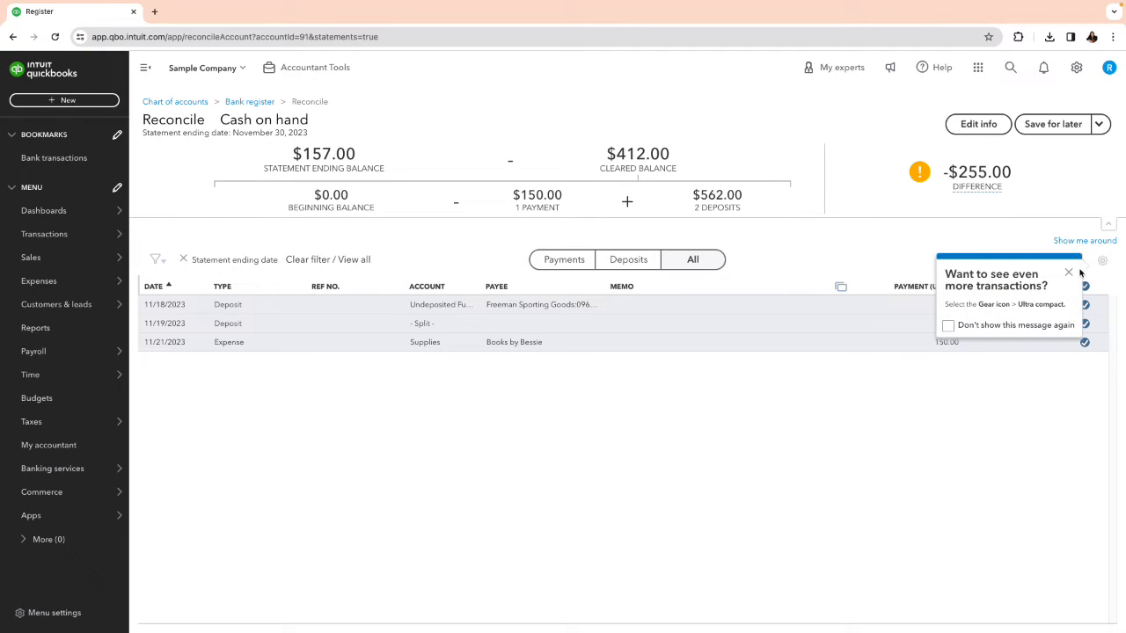
Dismiss the display tip, duplicate the reconciliation tab, and open the Cash on hand register from the chart of accounts in the copy.
click(1069, 272)
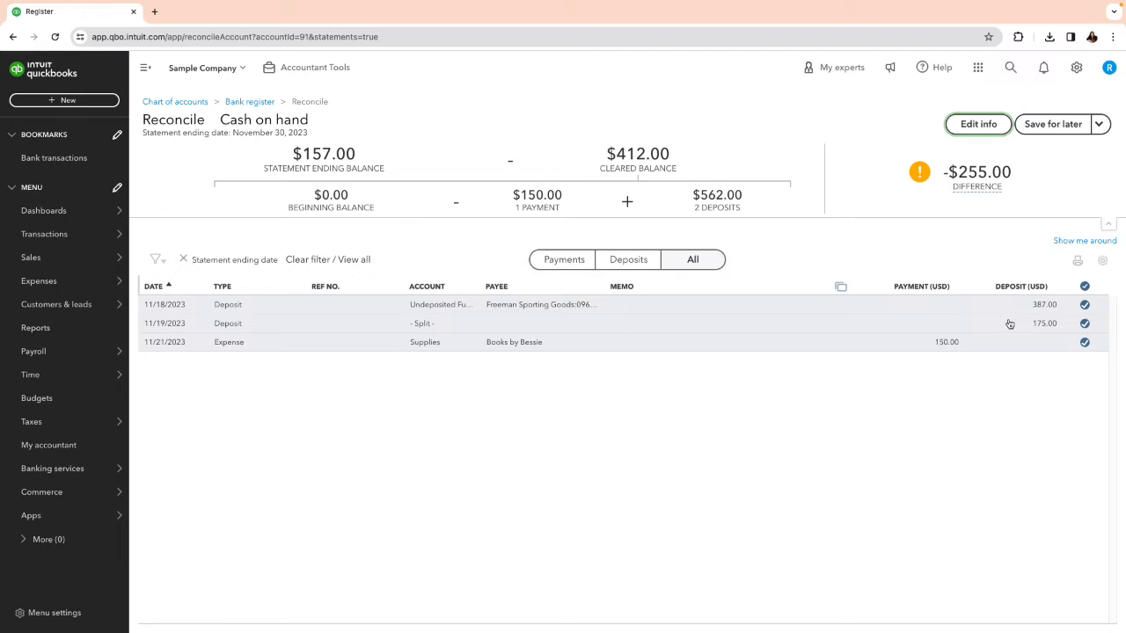
right_click(107, 21)
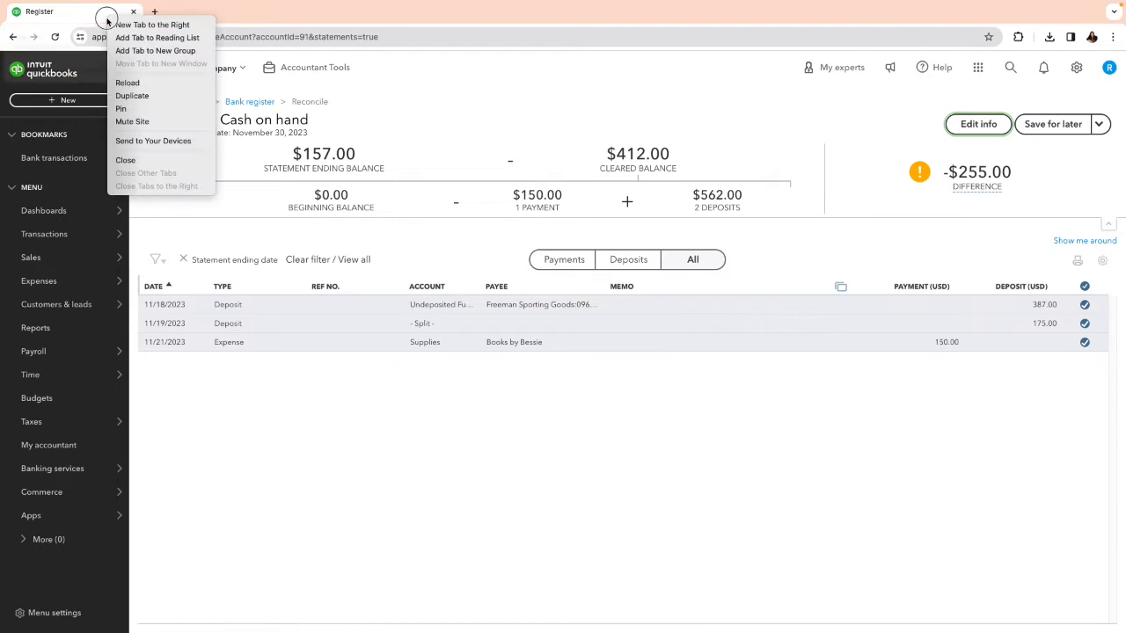
click(149, 95)
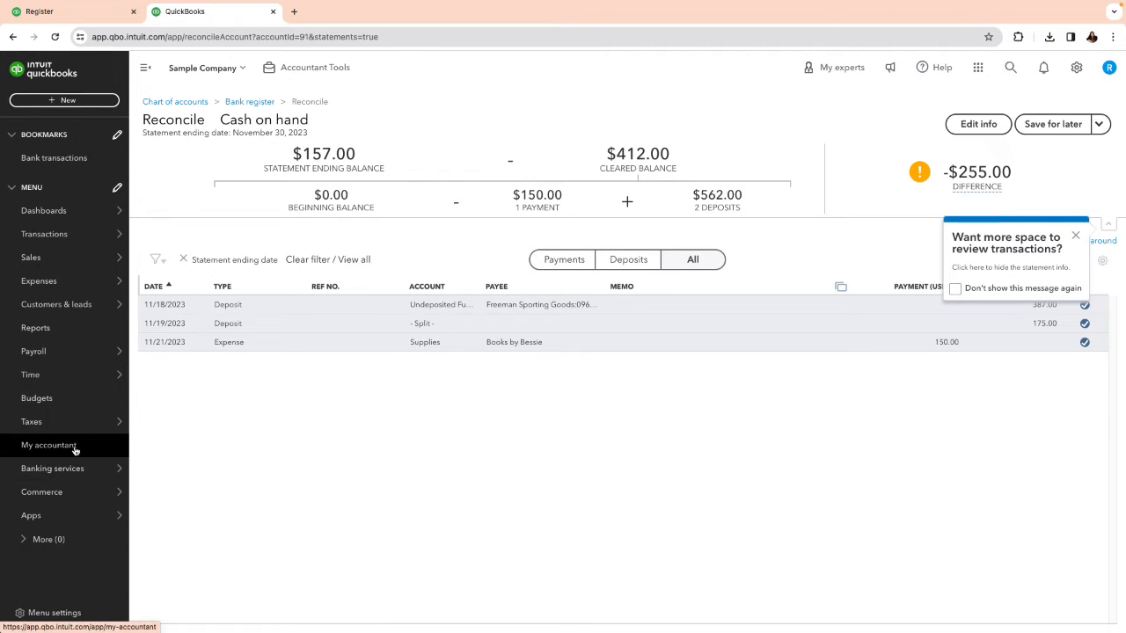
mouse_move(74, 238)
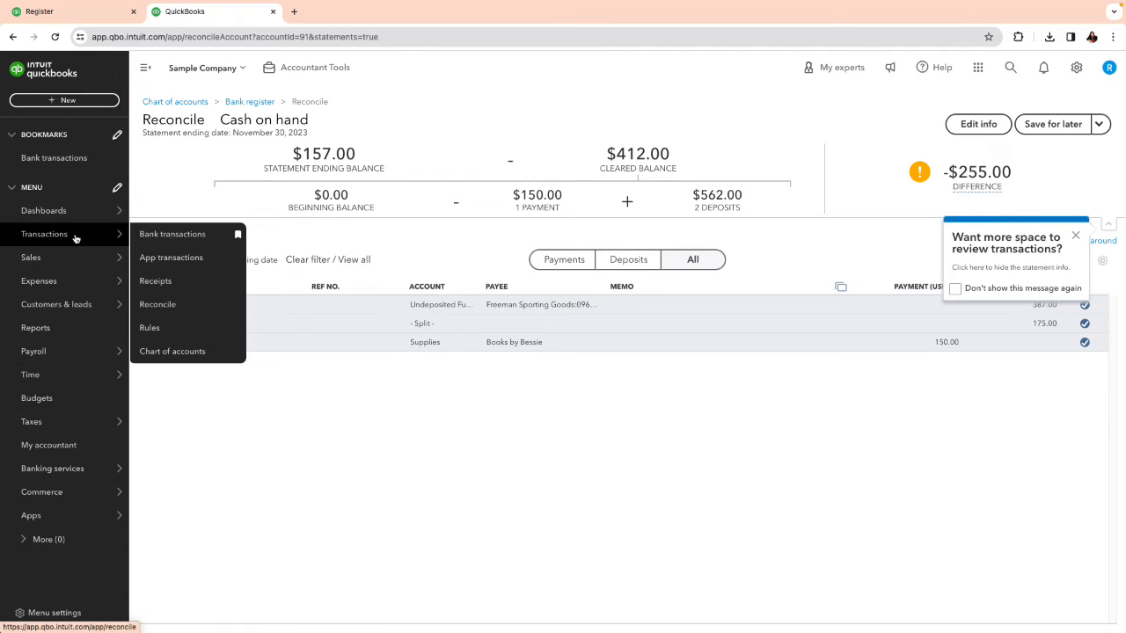
click(172, 351)
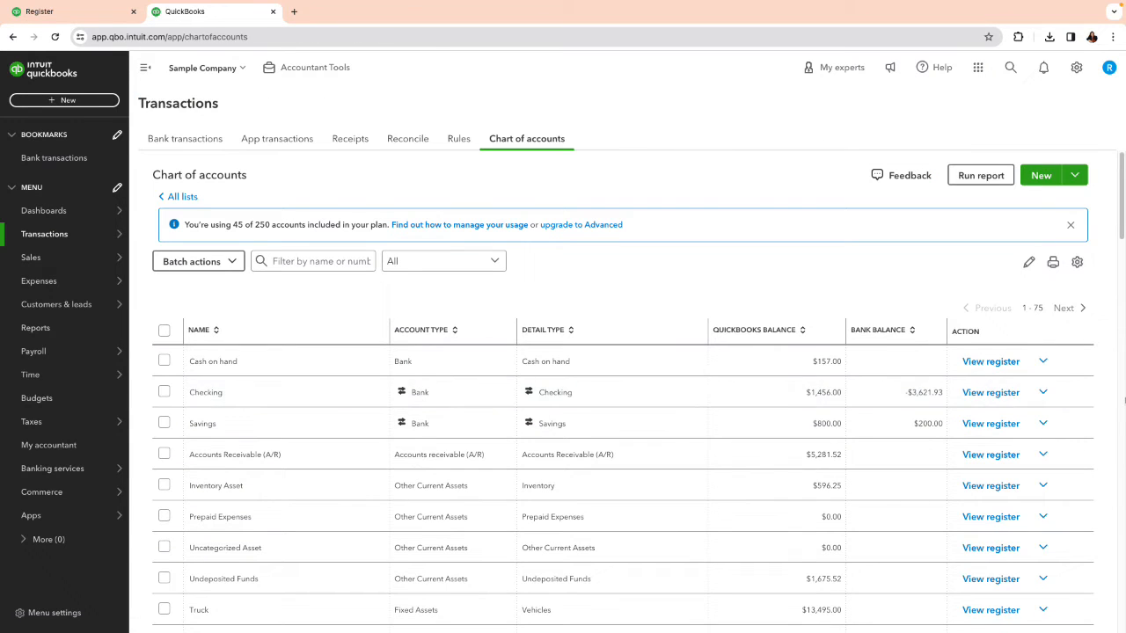
click(979, 361)
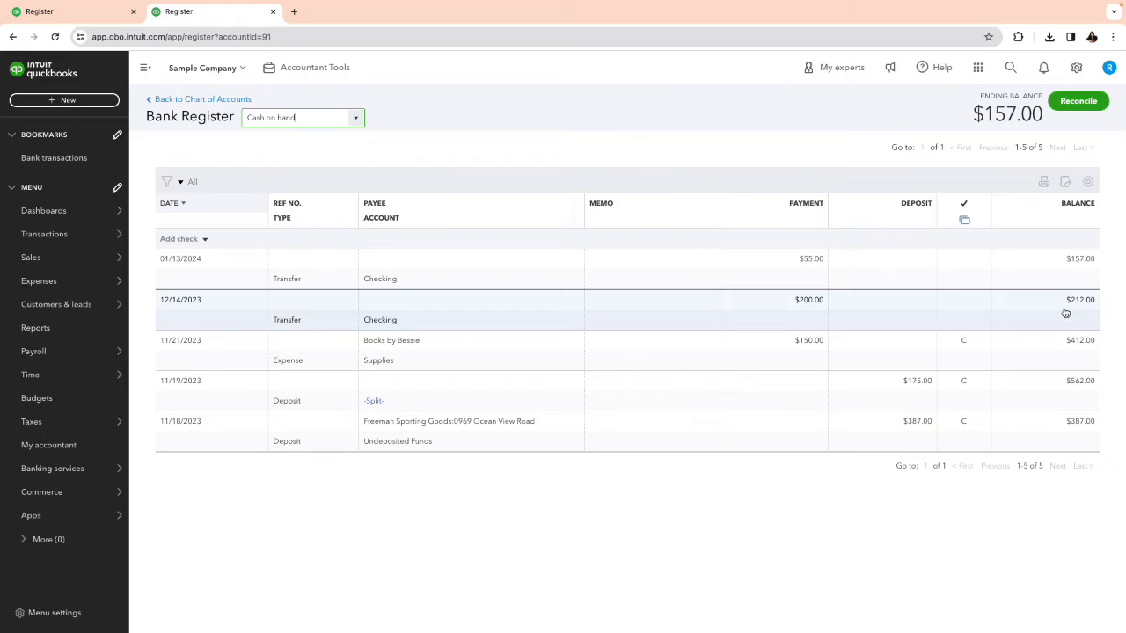
Return to the original tab's Cash on hand reconciliation and close it without saving.
click(121, 10)
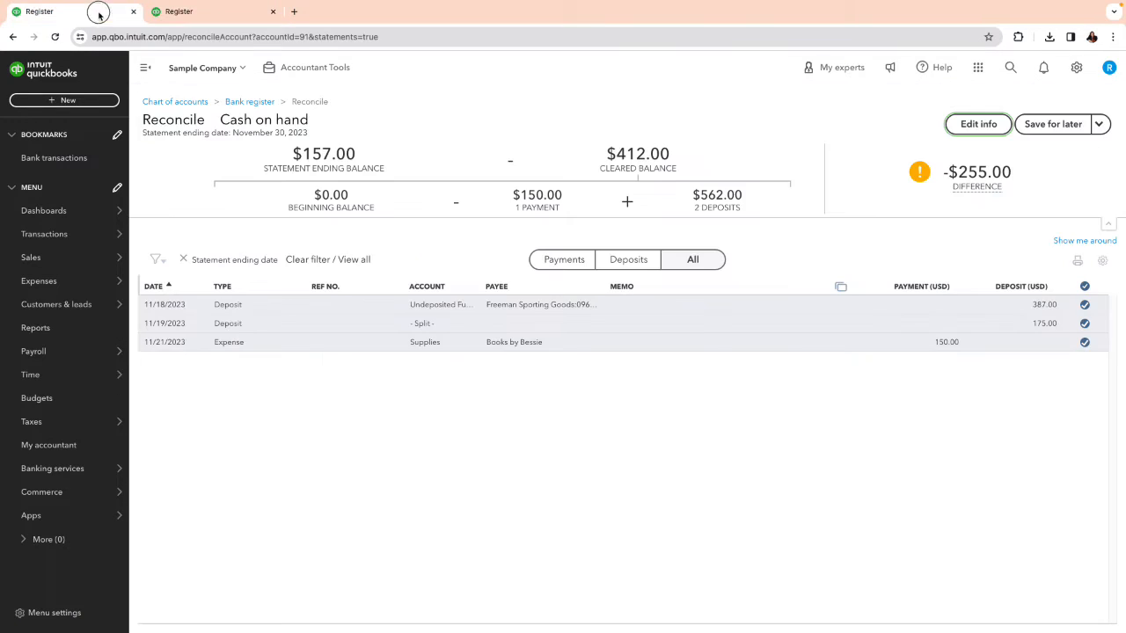
click(1098, 124)
click(1058, 186)
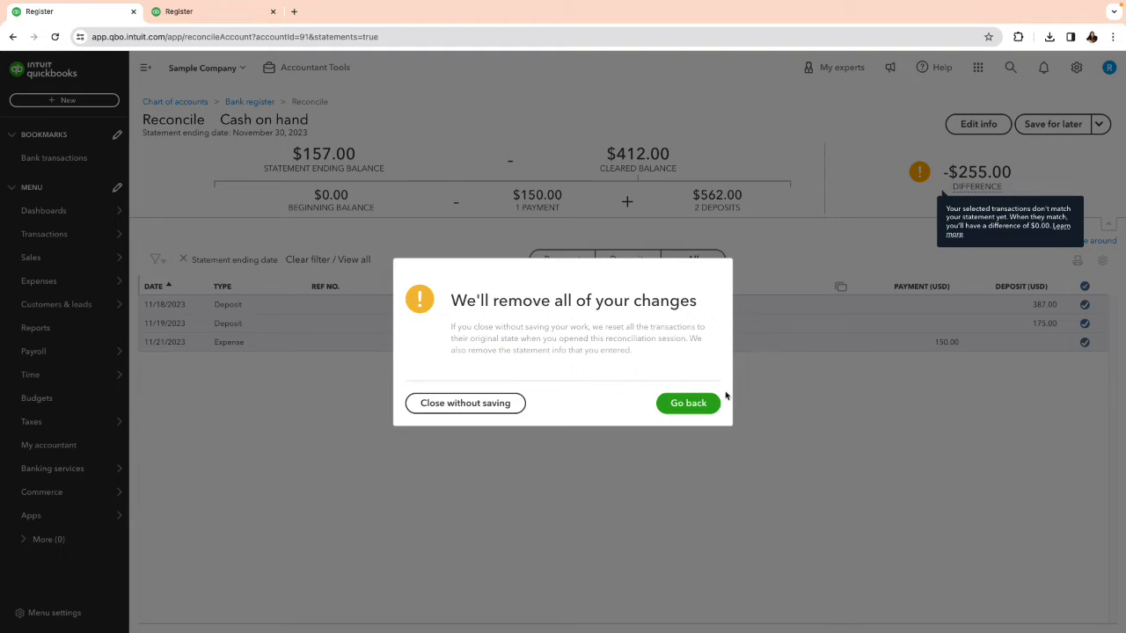
click(504, 404)
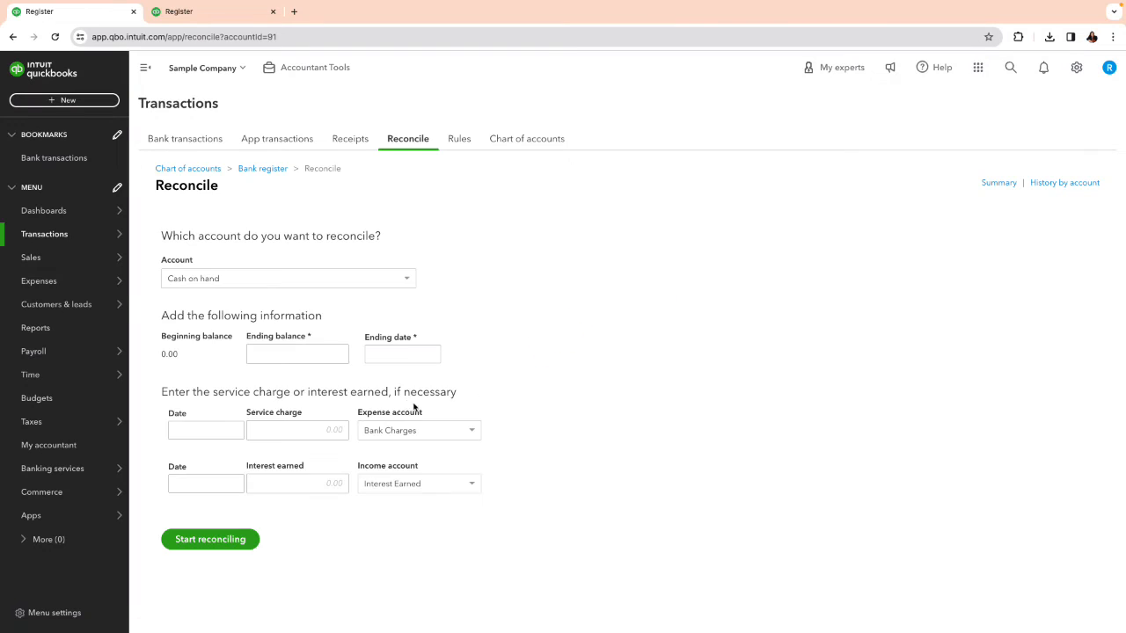
Start reconciling Cash on hand with an ending balance of 212.00 and an ending date of 12/14/2023.
click(299, 357)
click(430, 354)
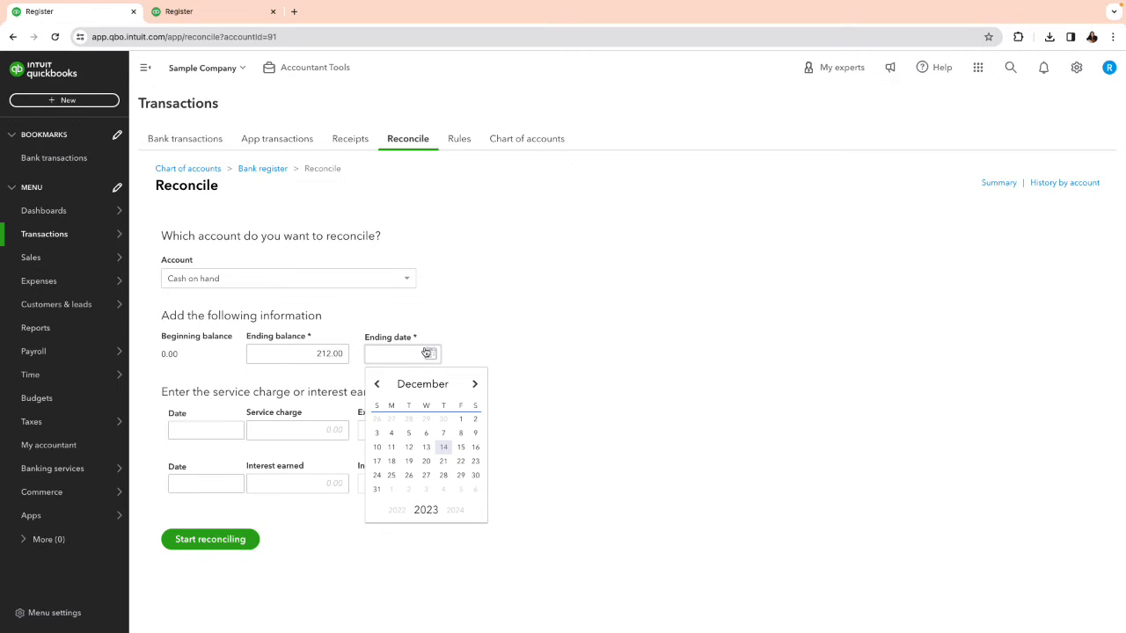
click(442, 447)
click(235, 531)
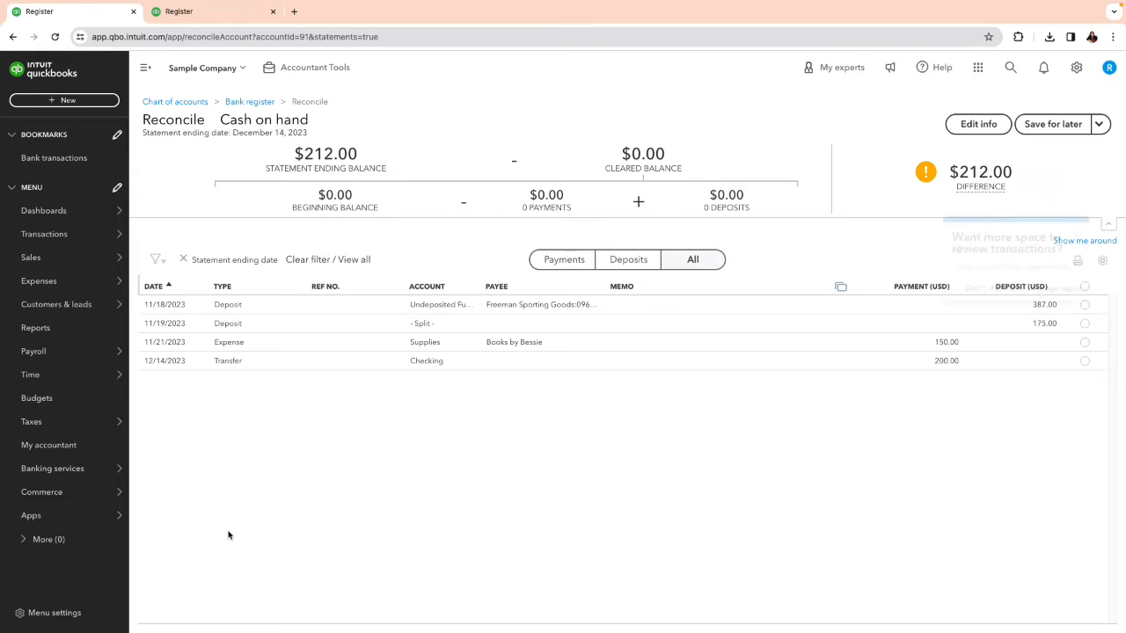
Mark the 11/18/2023 and 11/19/2023 deposits, the 11/21/2023 Books by Bessie expense and the 12/14/2023 transfer to Checking as cleared.
click(1084, 305)
click(1085, 324)
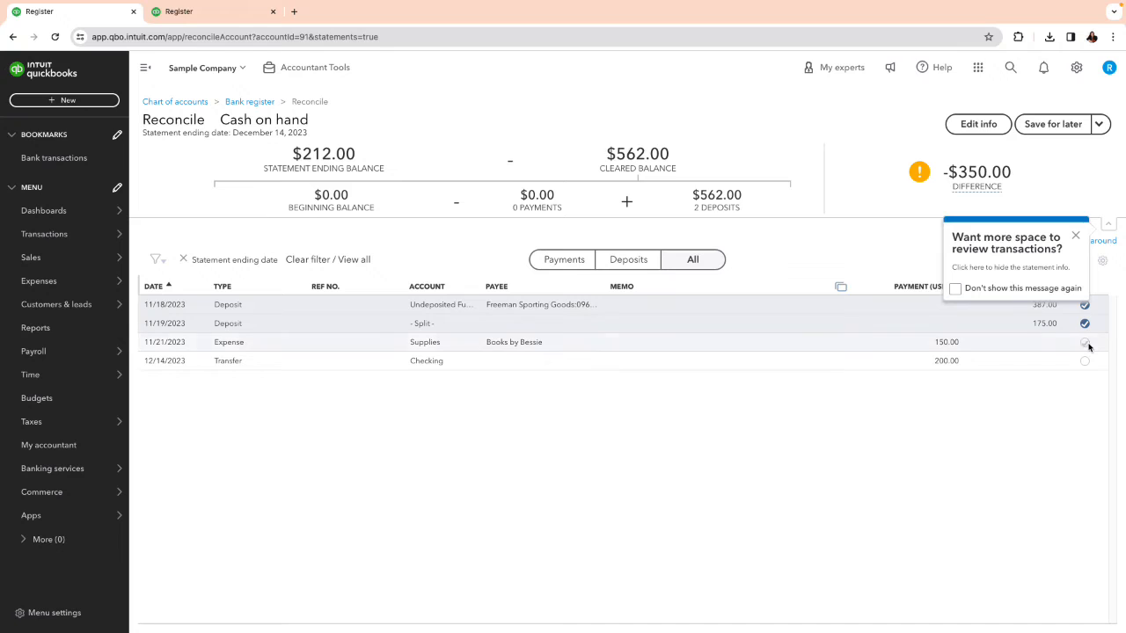
click(1084, 342)
click(1084, 360)
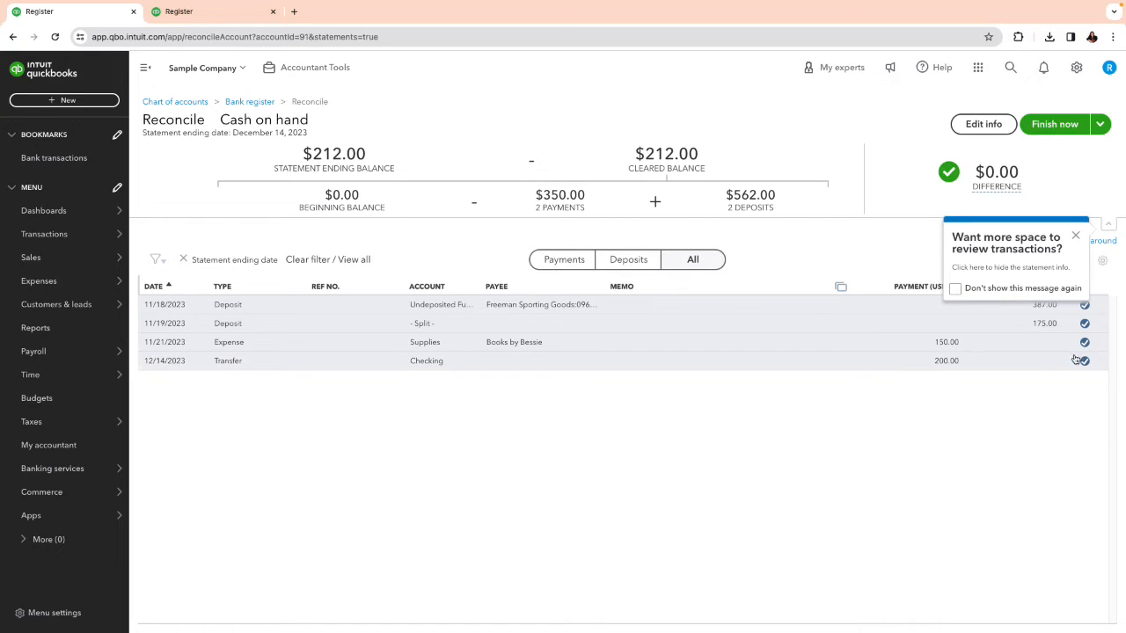
Dismiss the two display tips and finish the Cash on hand reconciliation, closing the completion dialog.
click(1073, 237)
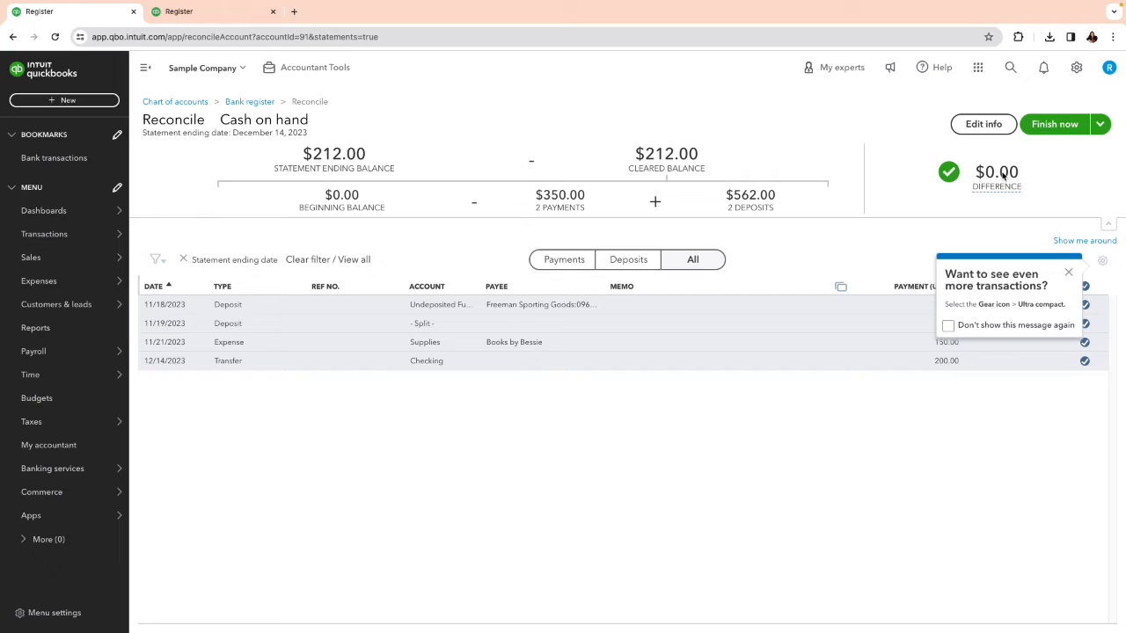
click(1070, 275)
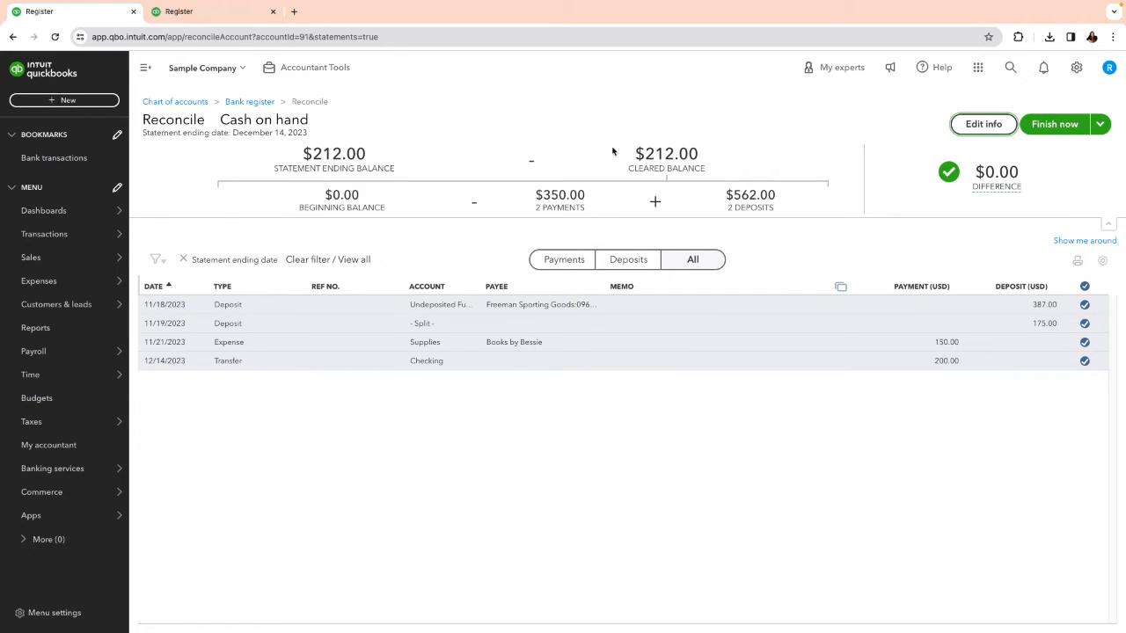
click(1062, 126)
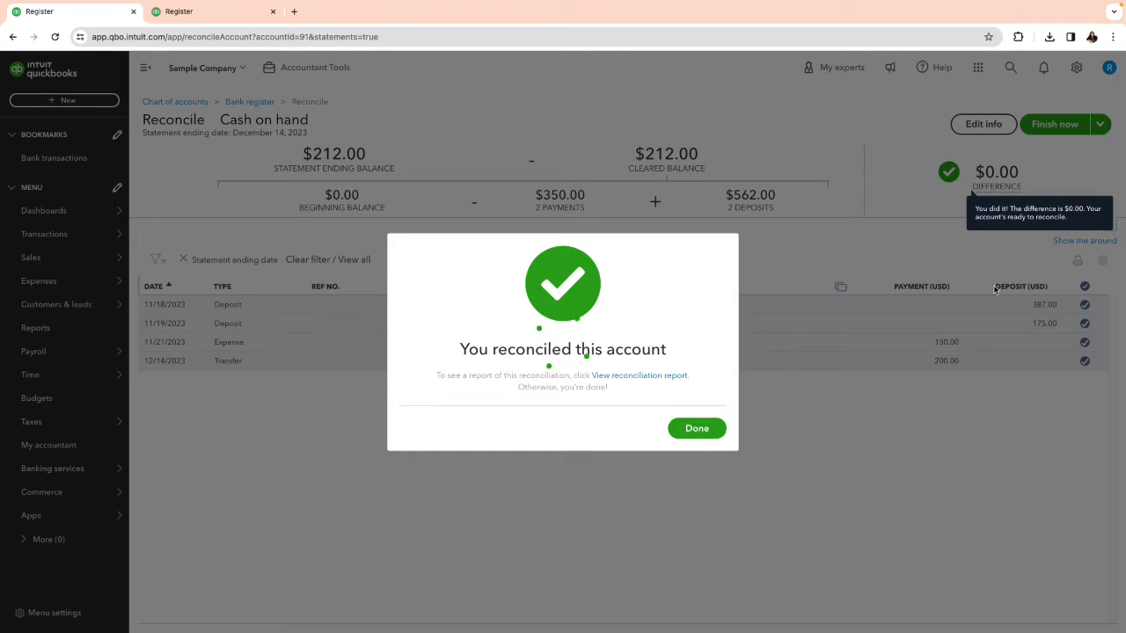
click(699, 431)
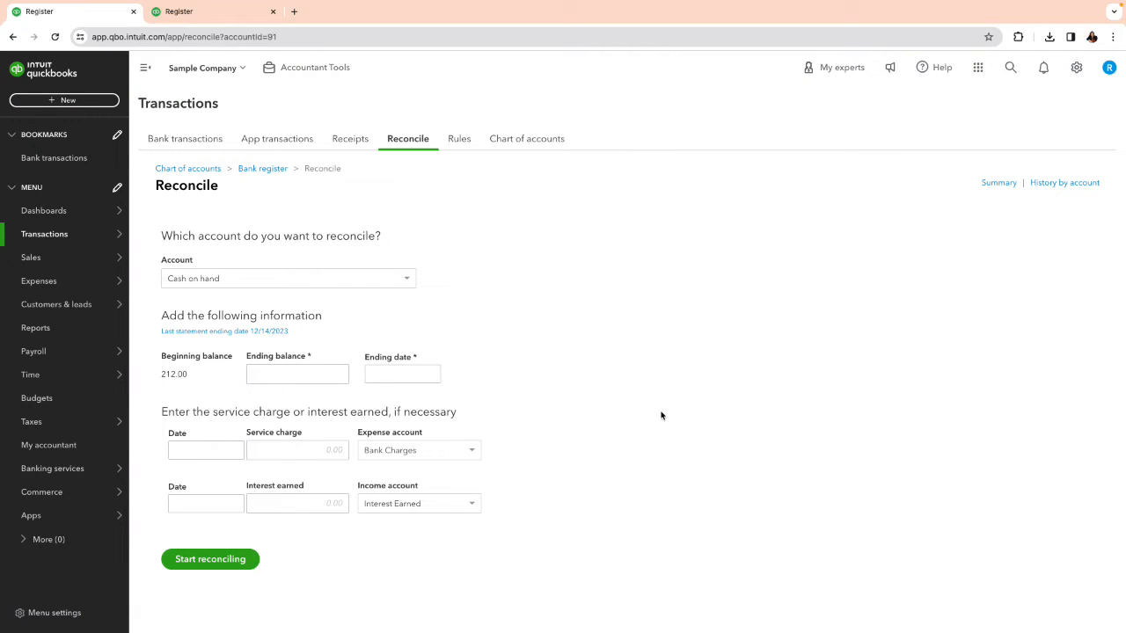
Open the Cash on hand reconciliation history and examine where statements are attached to the 12/14/2023 reconciliation, without uploading a file.
click(1061, 185)
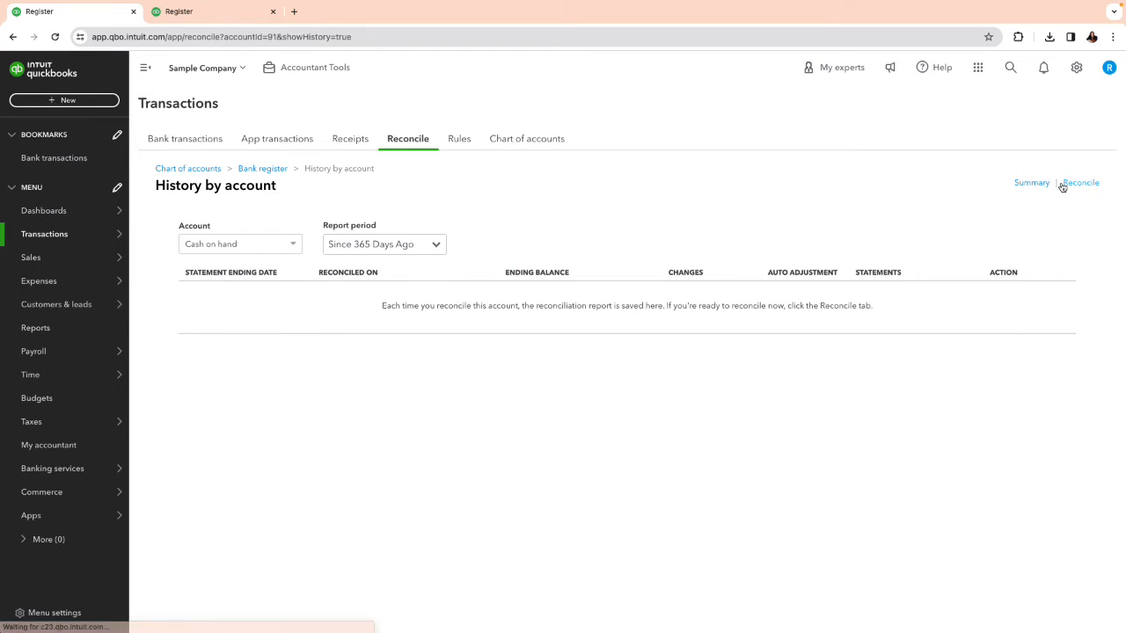
click(868, 321)
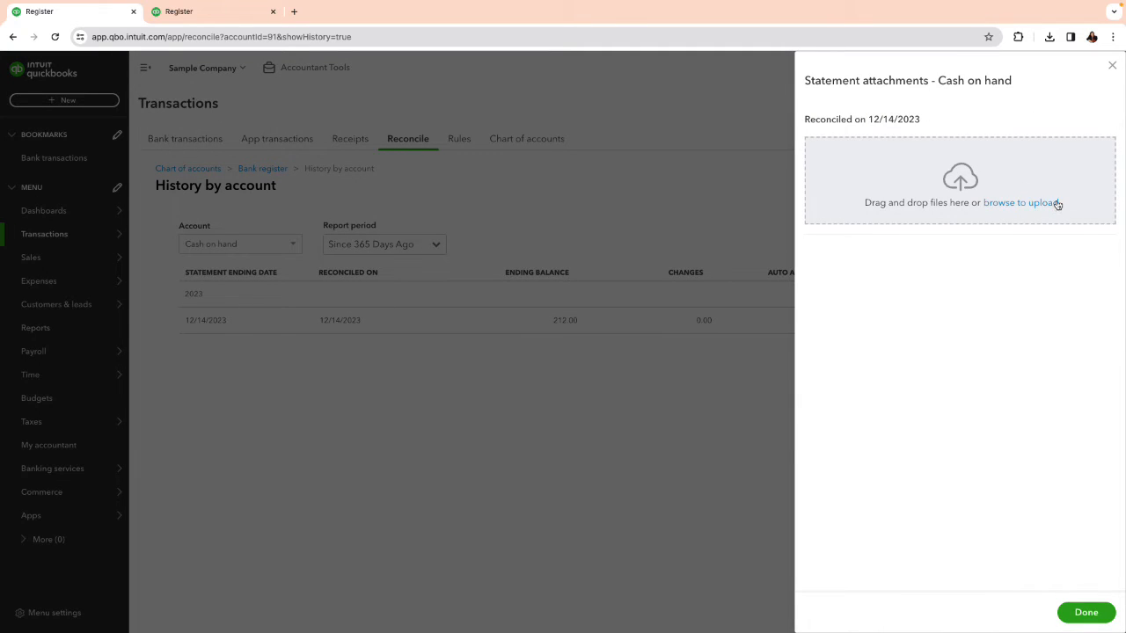
click(1113, 68)
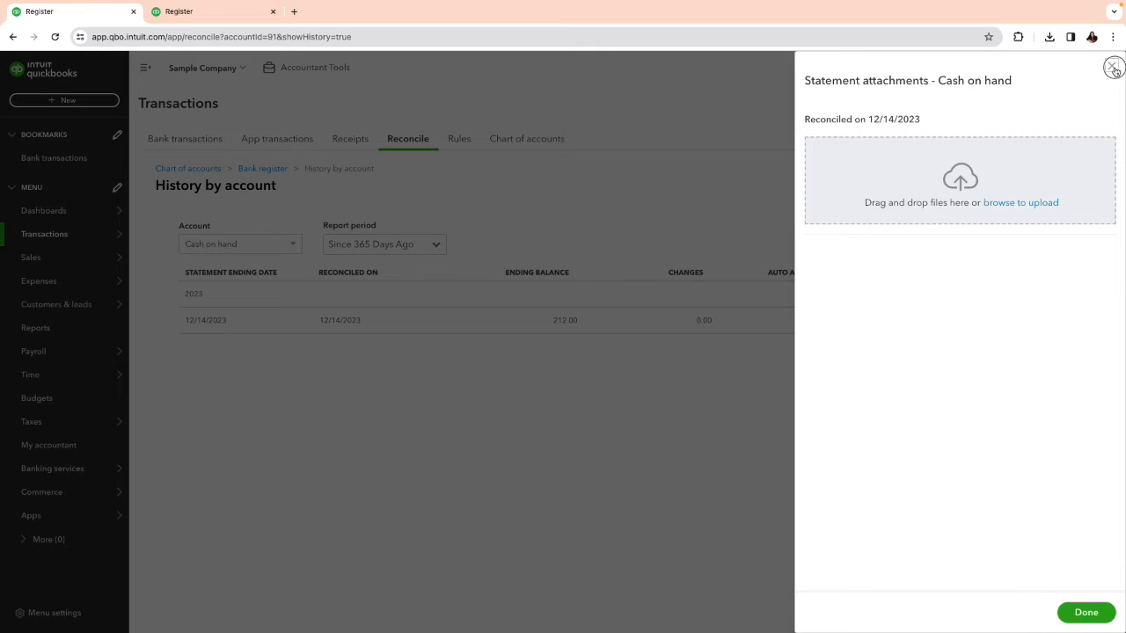